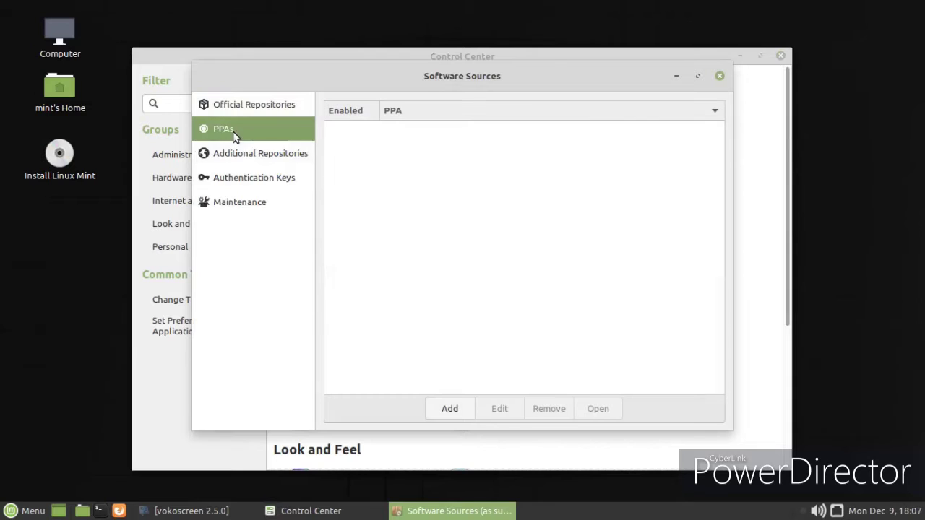
View the authentication keys and maintenance options in Software Sources, and close the window.
{"action": "left_click", "coordinate": [234, 179]}
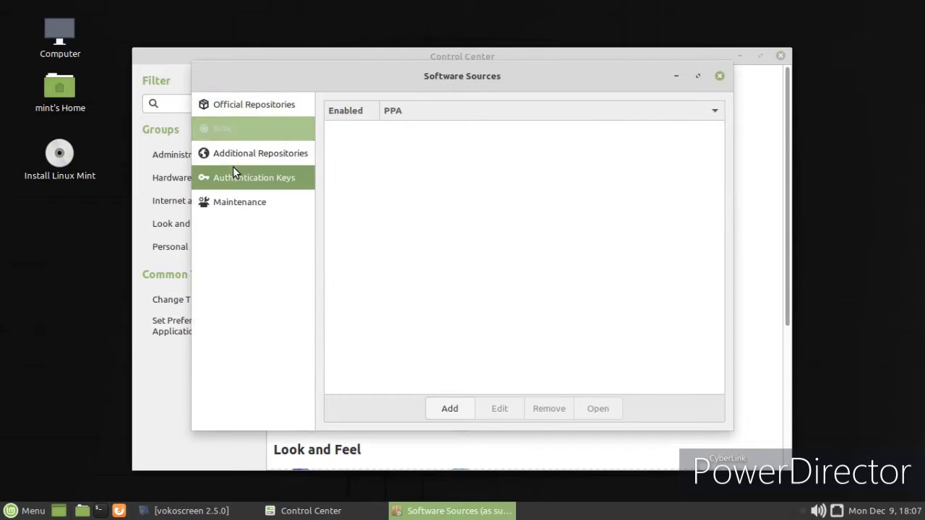
{"action": "left_click", "coordinate": [238, 203]}
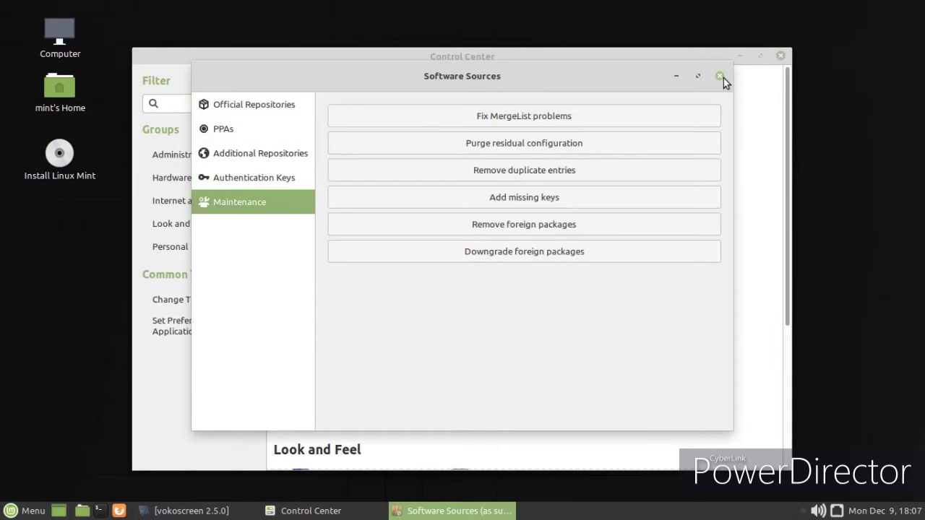
{"action": "left_click", "coordinate": [722, 77]}
Open the Appearance preferences from the Control Center and look through the available desktop themes.
{"action": "scroll", "coordinate": [436, 271], "scroll_direction": "down", "scroll_amount": 4}
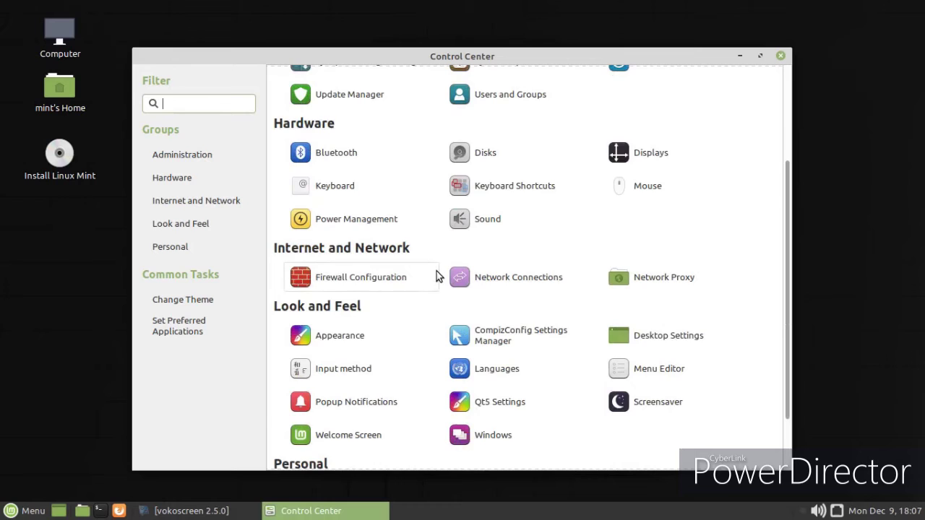
{"action": "scroll", "coordinate": [436, 273], "scroll_direction": "down", "scroll_amount": 1}
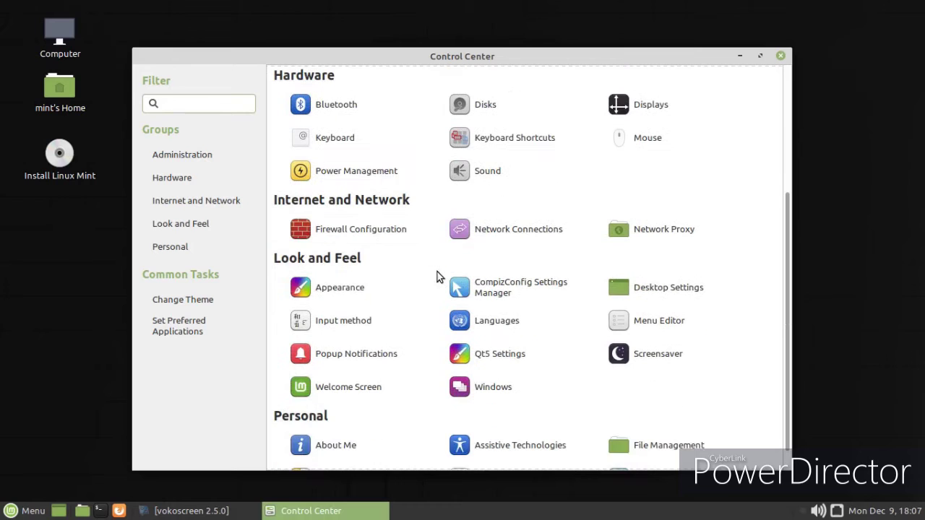
{"action": "left_click", "coordinate": [343, 285]}
{"action": "scroll", "coordinate": [647, 263], "scroll_direction": "down", "scroll_amount": 3}
{"action": "scroll", "coordinate": [648, 266], "scroll_direction": "down", "scroll_amount": 2}
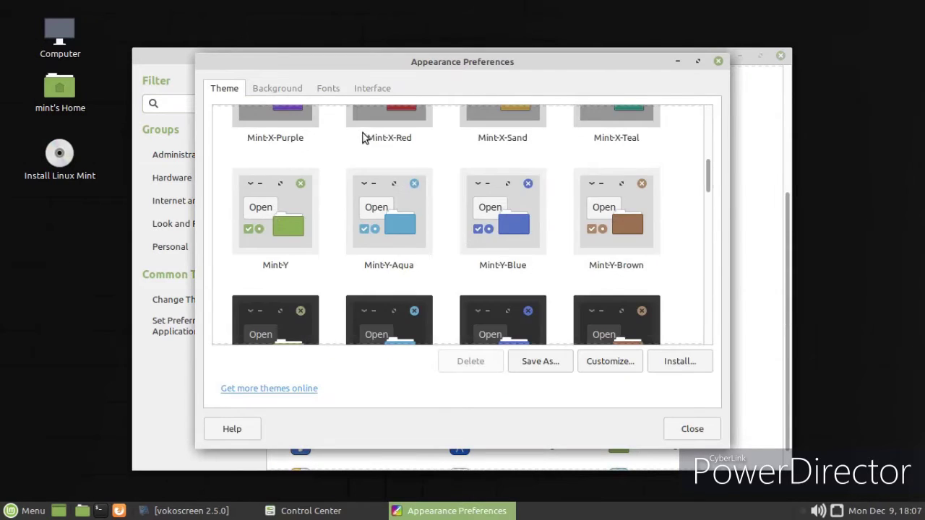
Set the desktop background to the picture of the path through orange gates, and close the Appearance preferences.
{"action": "left_click", "coordinate": [274, 93]}
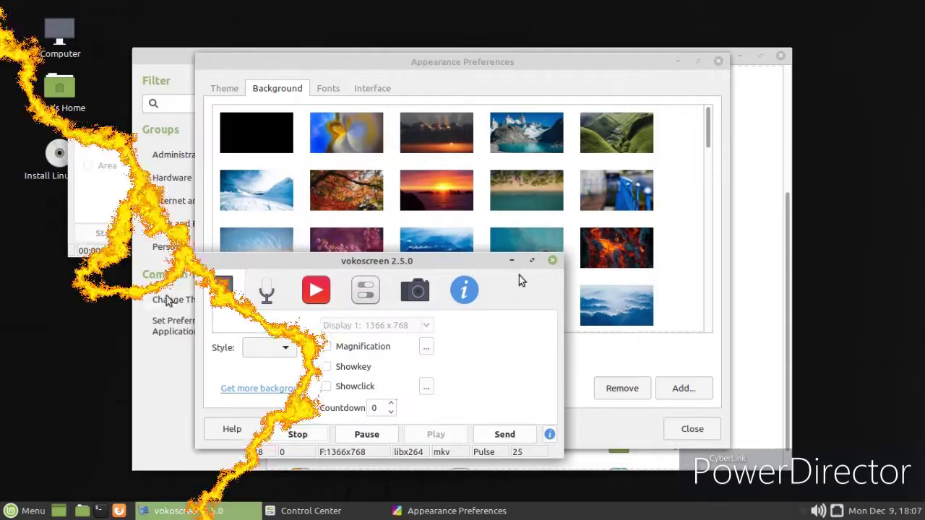
{"action": "left_click", "coordinate": [511, 260]}
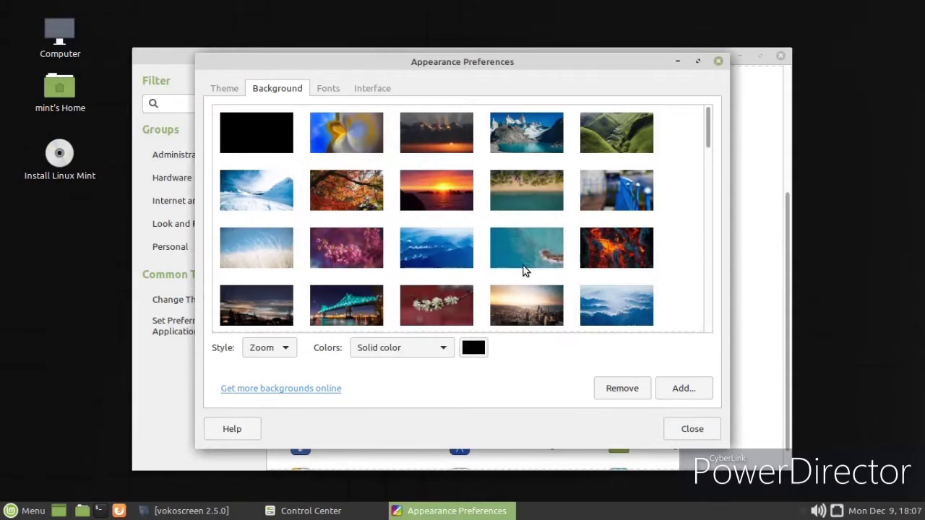
{"action": "scroll", "coordinate": [305, 182], "scroll_direction": "down", "scroll_amount": 10}
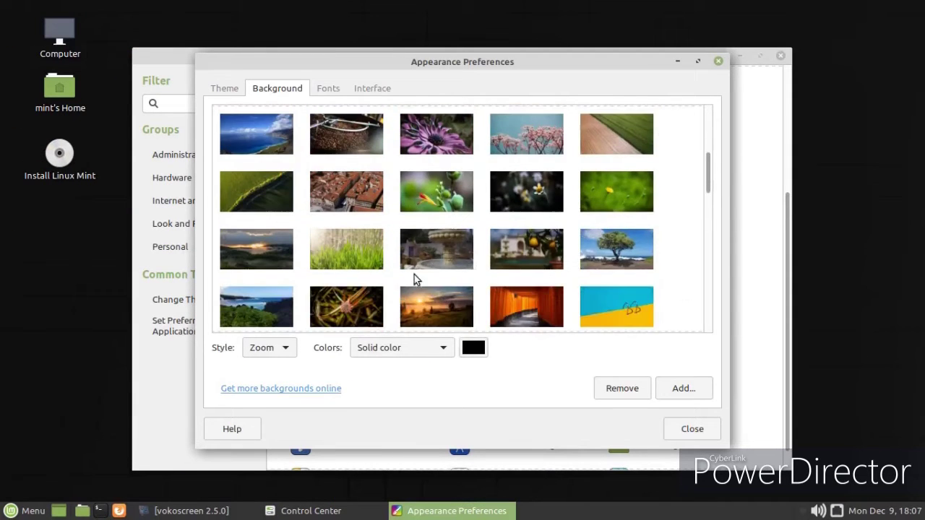
{"action": "scroll", "coordinate": [412, 282], "scroll_direction": "down", "scroll_amount": 2}
{"action": "left_click", "coordinate": [546, 166]}
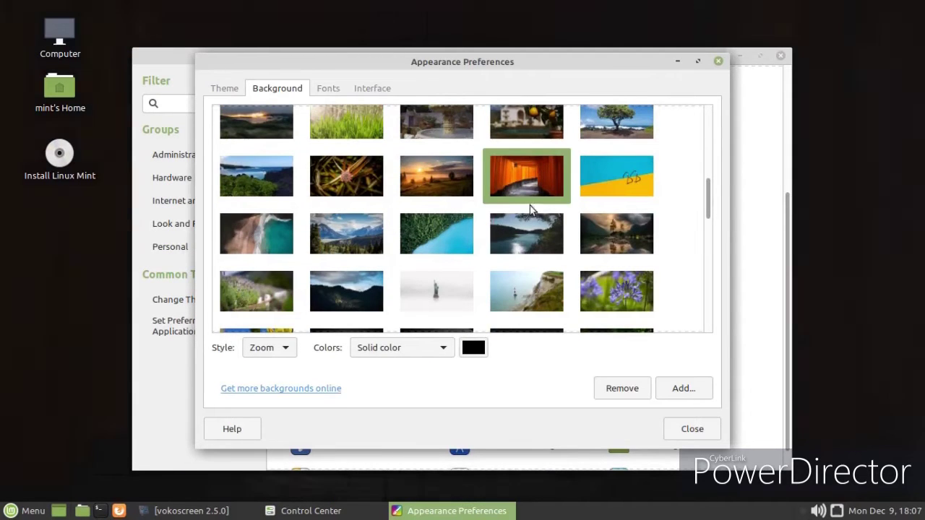
{"action": "scroll", "coordinate": [535, 264], "scroll_direction": "up", "scroll_amount": 3}
{"action": "scroll", "coordinate": [535, 264], "scroll_direction": "up", "scroll_amount": 3}
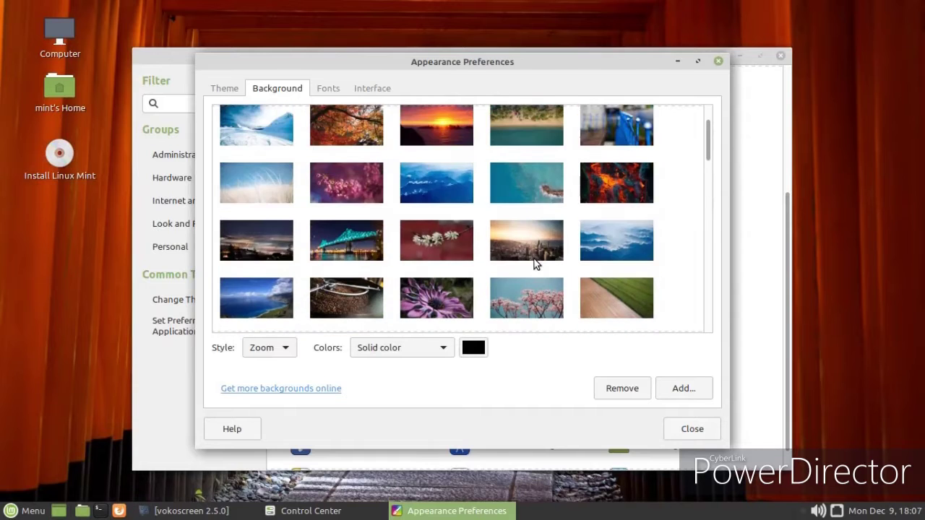
{"action": "left_click", "coordinate": [691, 428]}
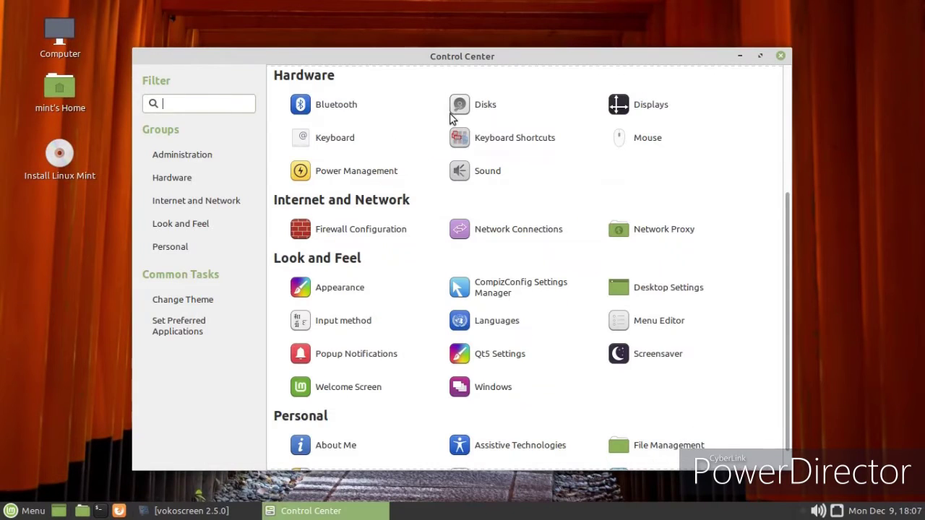
Open the Welcome Screen from the Look and Feel settings and close the Control Center.
{"action": "scroll", "coordinate": [589, 164], "scroll_direction": "down", "scroll_amount": 1}
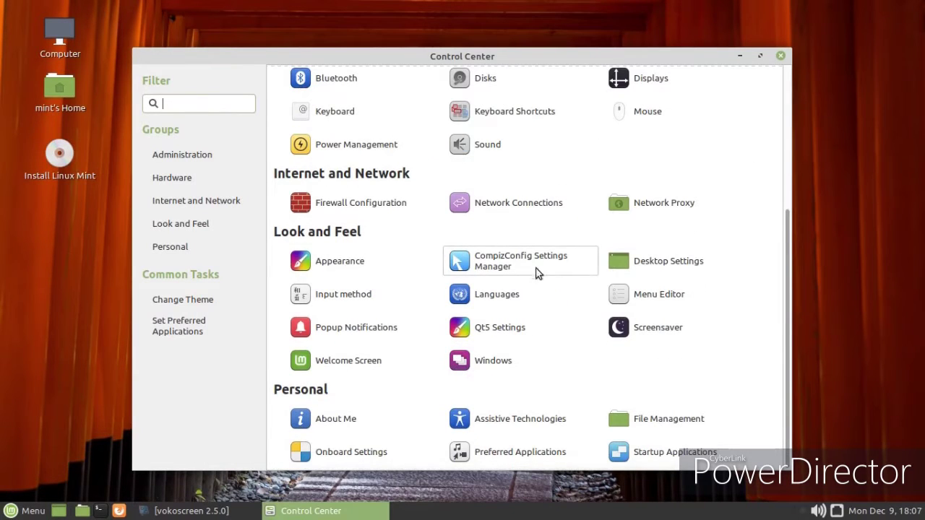
{"action": "left_click", "coordinate": [382, 362]}
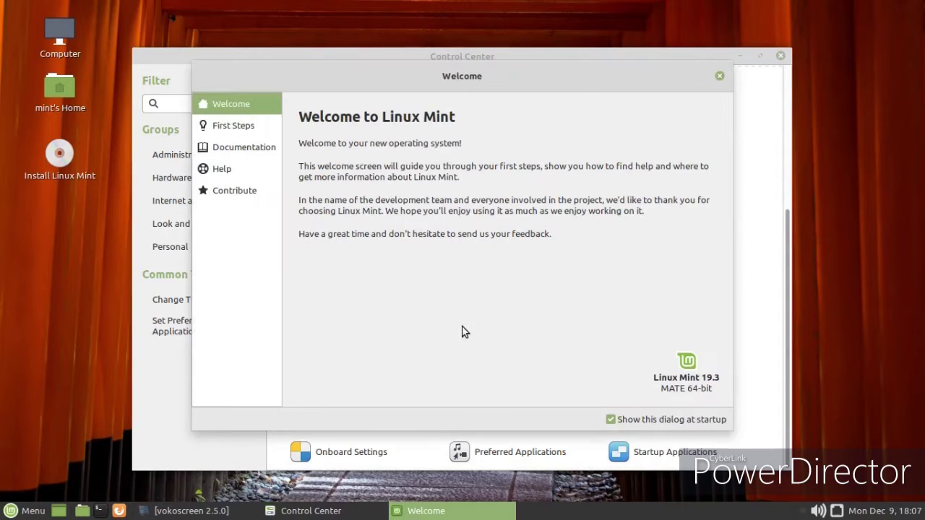
{"action": "left_click", "coordinate": [782, 54]}
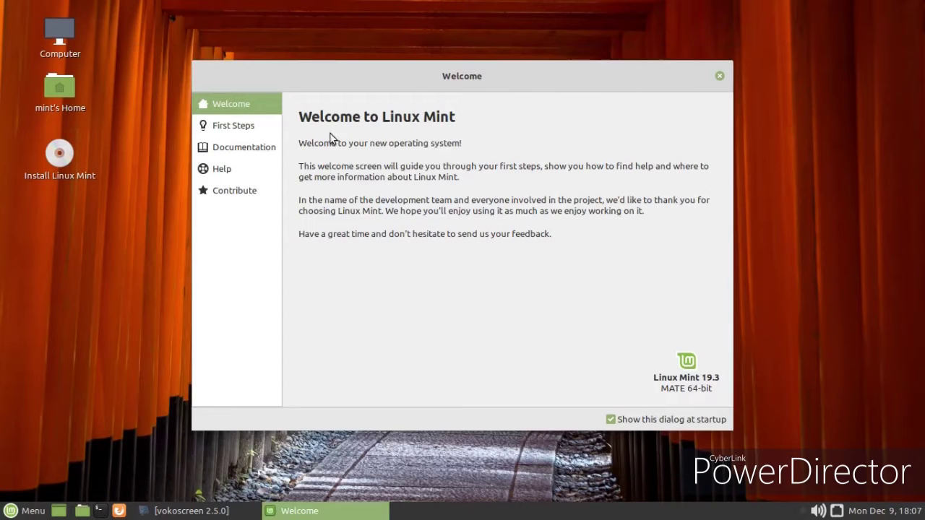
Look through the First Steps section of the welcome window, and briefly launch and close System Settings.
{"action": "left_click", "coordinate": [250, 126]}
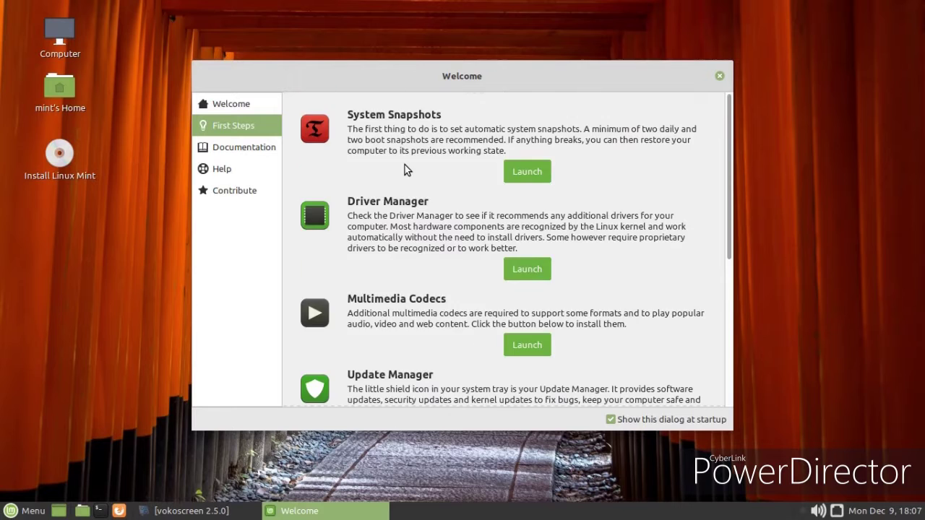
{"action": "scroll", "coordinate": [404, 166], "scroll_direction": "down", "scroll_amount": 2}
{"action": "scroll", "coordinate": [404, 166], "scroll_direction": "down", "scroll_amount": 2}
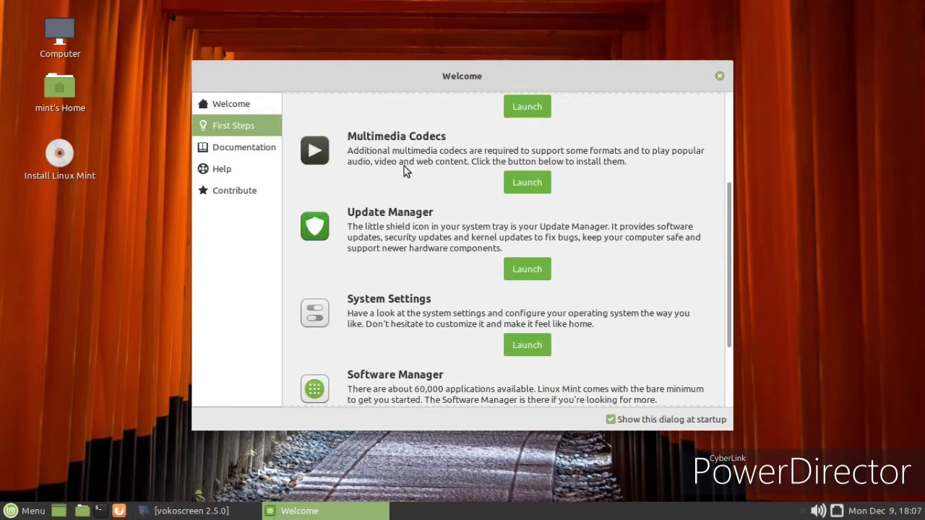
{"action": "left_click", "coordinate": [527, 345]}
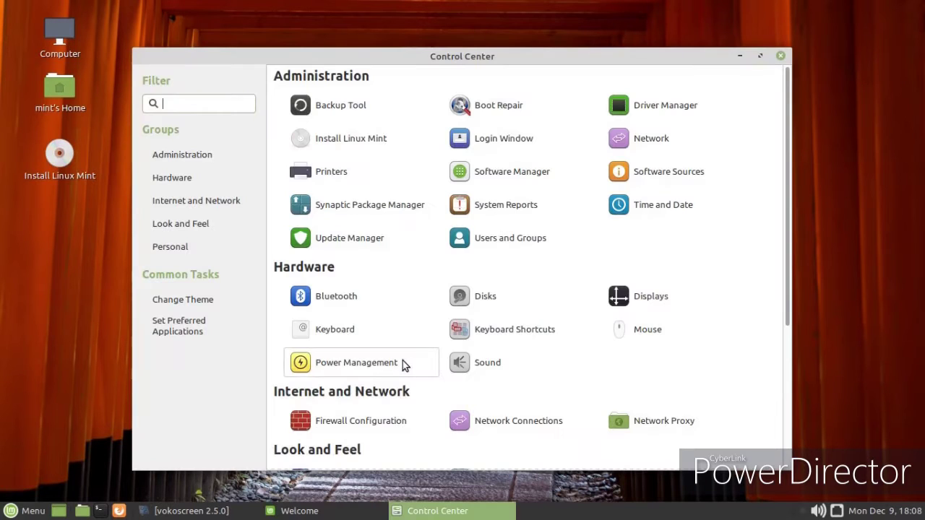
{"action": "left_click", "coordinate": [780, 55]}
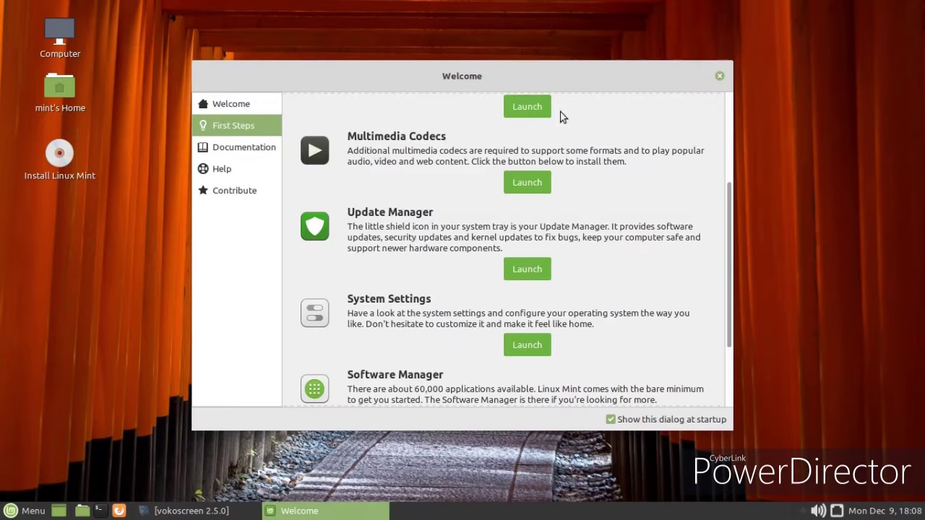
Open the New Features page from the Documentation section, view it in the browser and close all its tabs.
{"action": "left_click", "coordinate": [229, 154]}
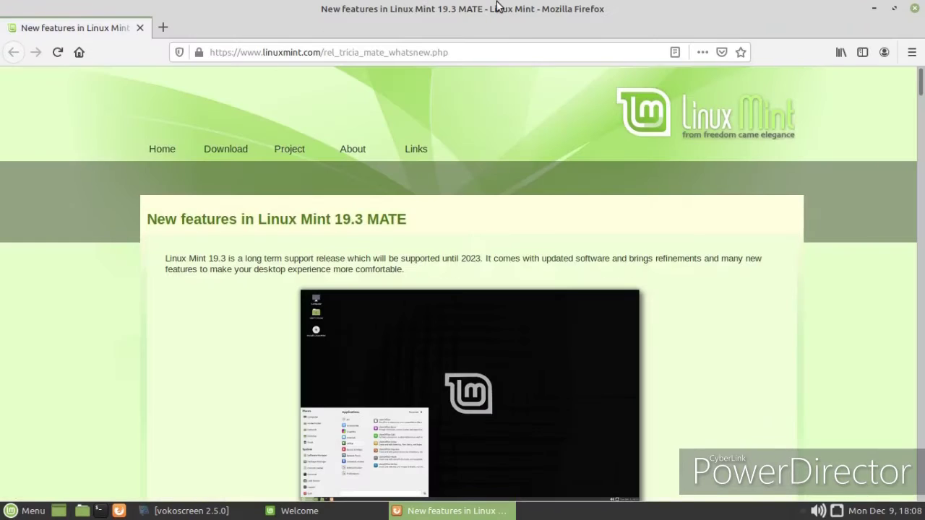
{"action": "scroll", "coordinate": [483, 289], "scroll_direction": "down", "scroll_amount": 3}
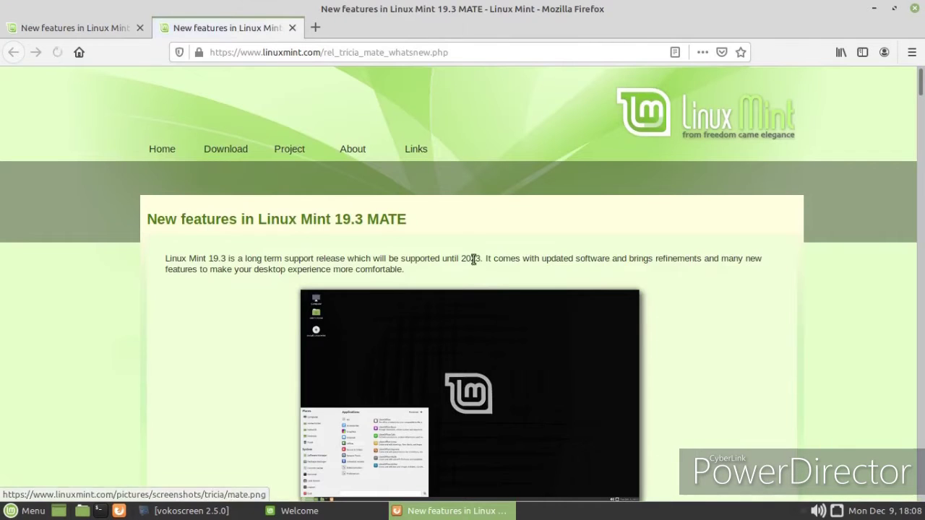
{"action": "left_click", "coordinate": [915, 10]}
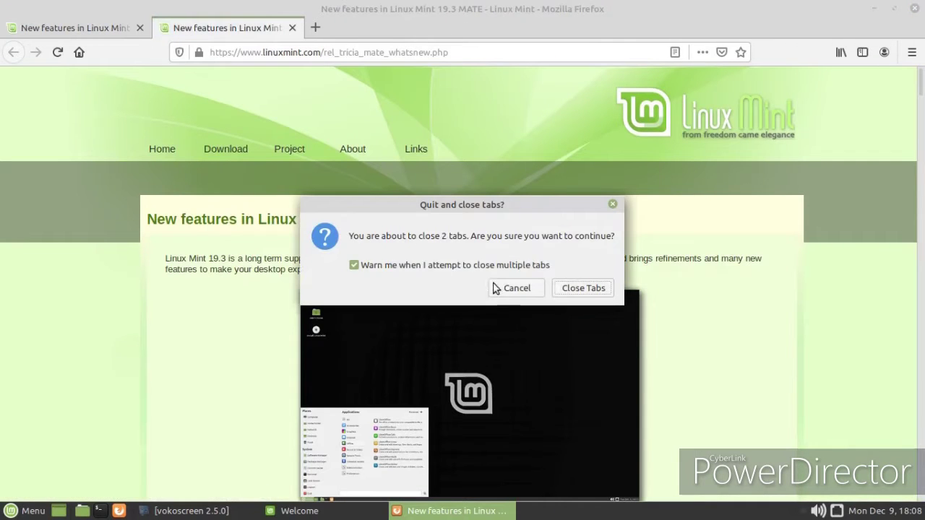
{"action": "left_click", "coordinate": [569, 292]}
Launch the Release Notes from the welcome window, read through the known issues and close the browser.
{"action": "left_click", "coordinate": [518, 323]}
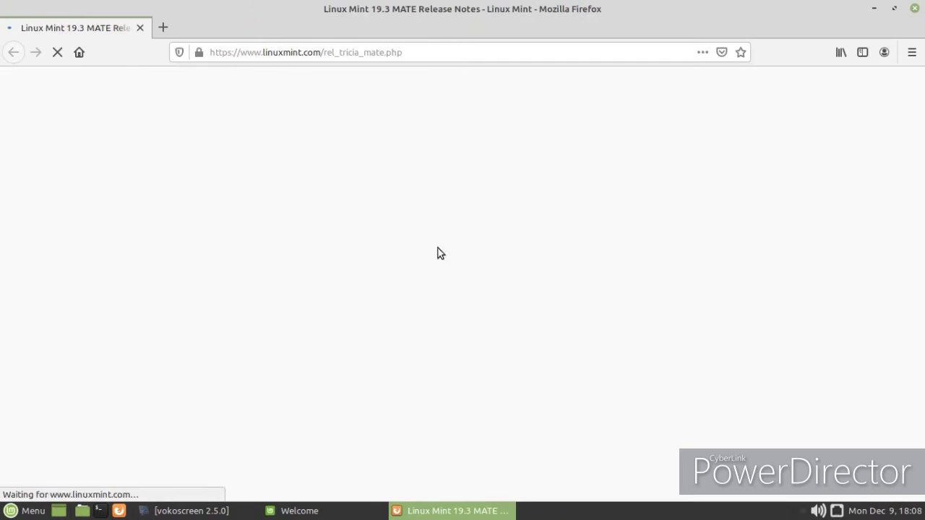
{"action": "scroll", "coordinate": [168, 228], "scroll_direction": "down", "scroll_amount": 10}
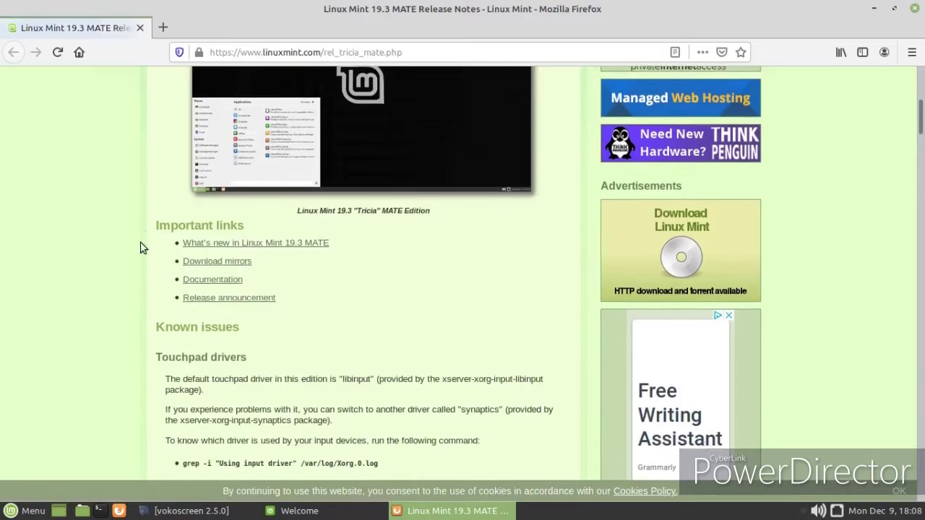
{"action": "scroll", "coordinate": [98, 266], "scroll_direction": "down", "scroll_amount": 12}
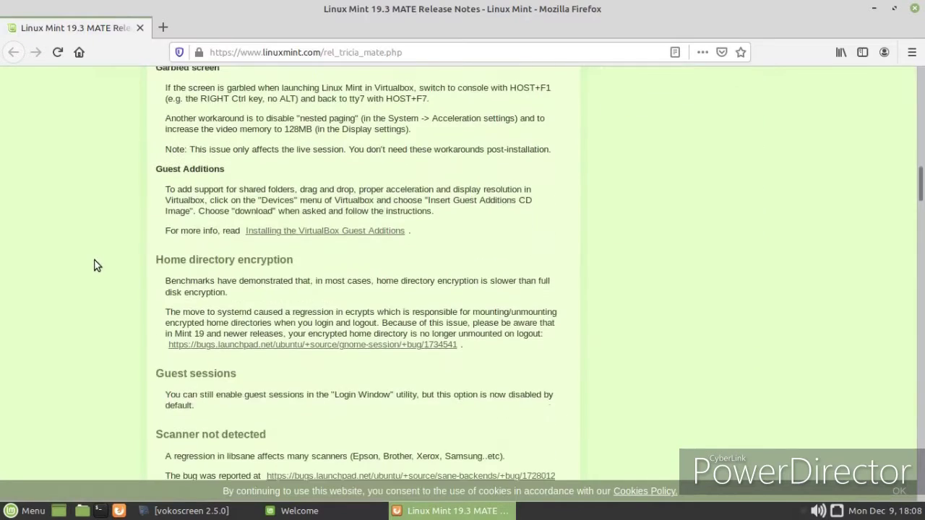
{"action": "scroll", "coordinate": [93, 266], "scroll_direction": "down", "scroll_amount": 5}
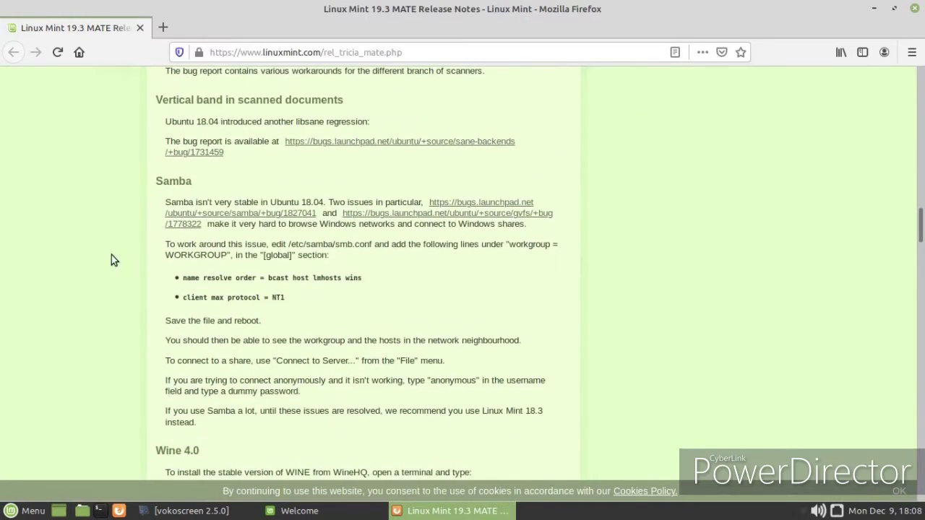
{"action": "left_click", "coordinate": [914, 10]}
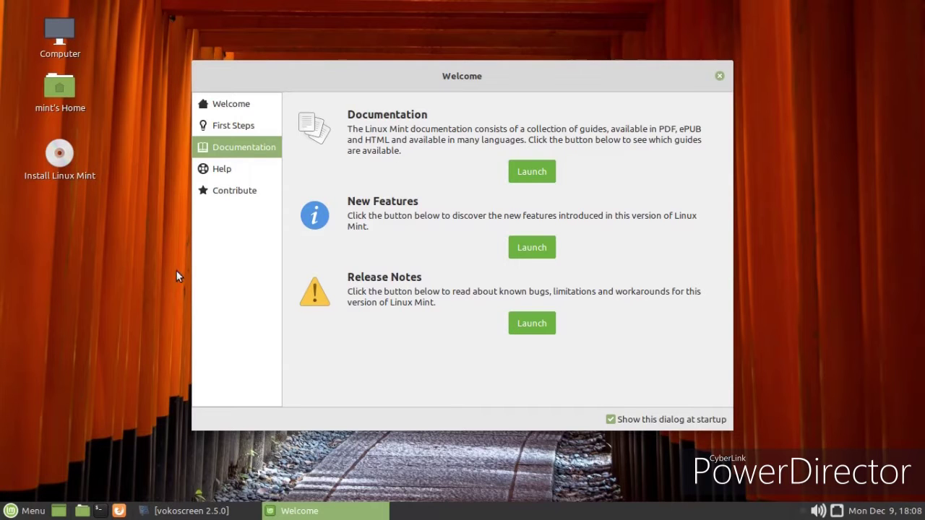
View the Contribute section and close the welcome window.
{"action": "left_click", "coordinate": [223, 185]}
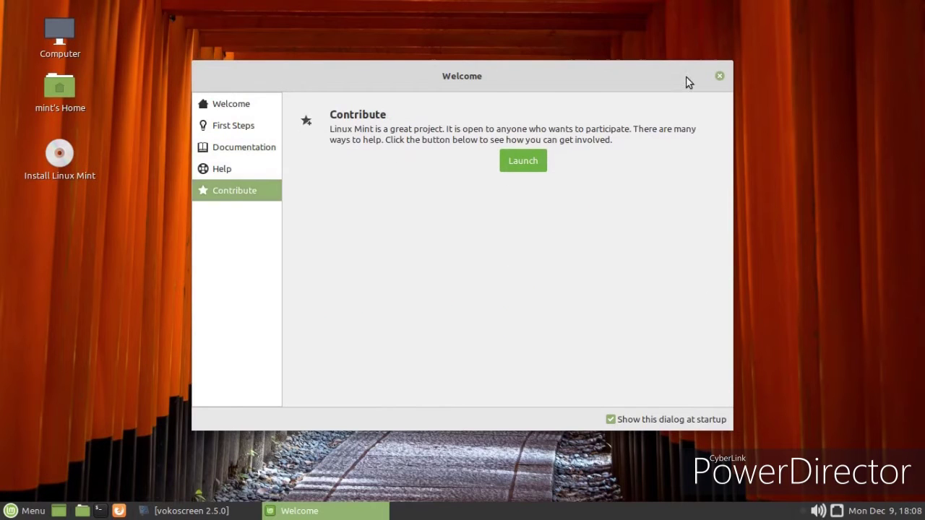
{"action": "left_click", "coordinate": [719, 76]}
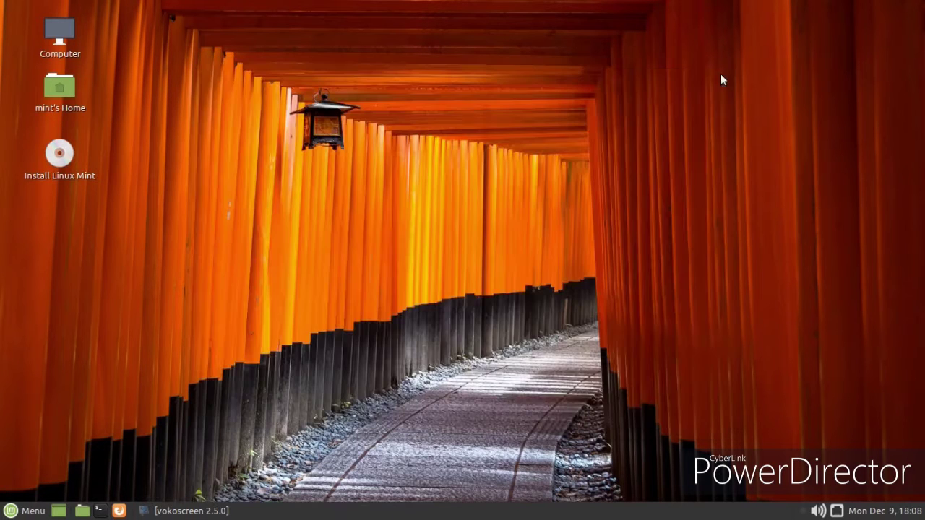
{"action": "left_click", "coordinate": [3, 515]}
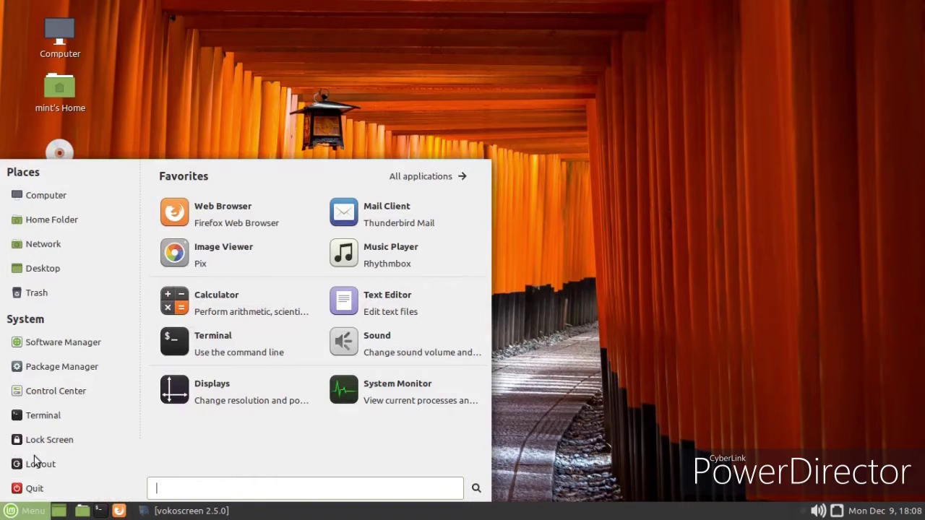
{"action": "left_click", "coordinate": [409, 94]}
Open the desktop background settings from the empty desktop and switch to the theme list.
{"action": "right_click", "coordinate": [395, 108]}
{"action": "left_click", "coordinate": [399, 255]}
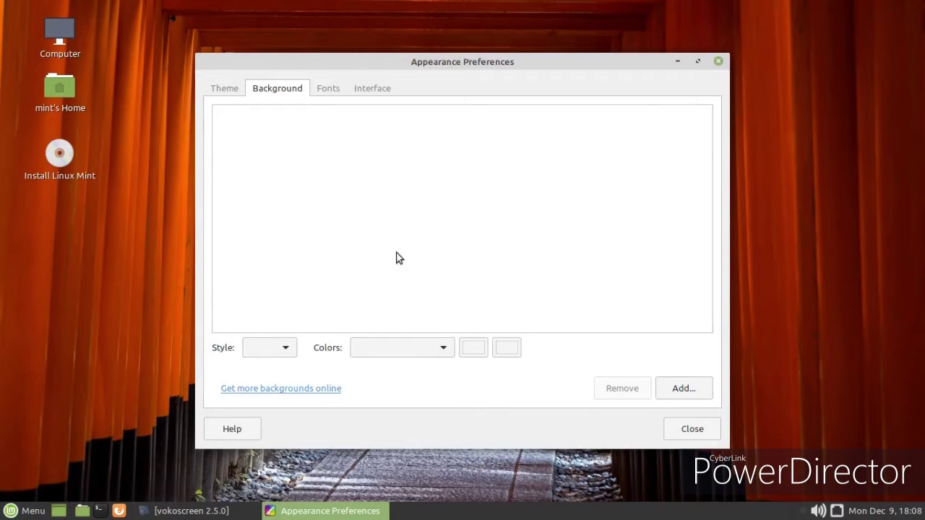
{"action": "left_click", "coordinate": [232, 95]}
Apply the Mint-X-Red theme and check how it looks in the application menu.
{"action": "scroll", "coordinate": [490, 245], "scroll_direction": "down", "scroll_amount": 5}
{"action": "left_click", "coordinate": [405, 237]}
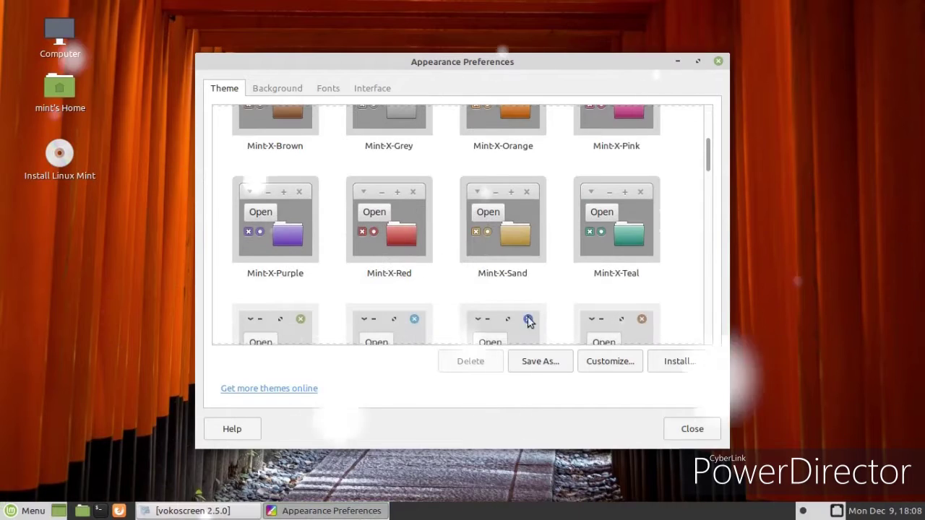
{"action": "scroll", "coordinate": [525, 318], "scroll_direction": "down", "scroll_amount": 2}
{"action": "left_click", "coordinate": [29, 511]}
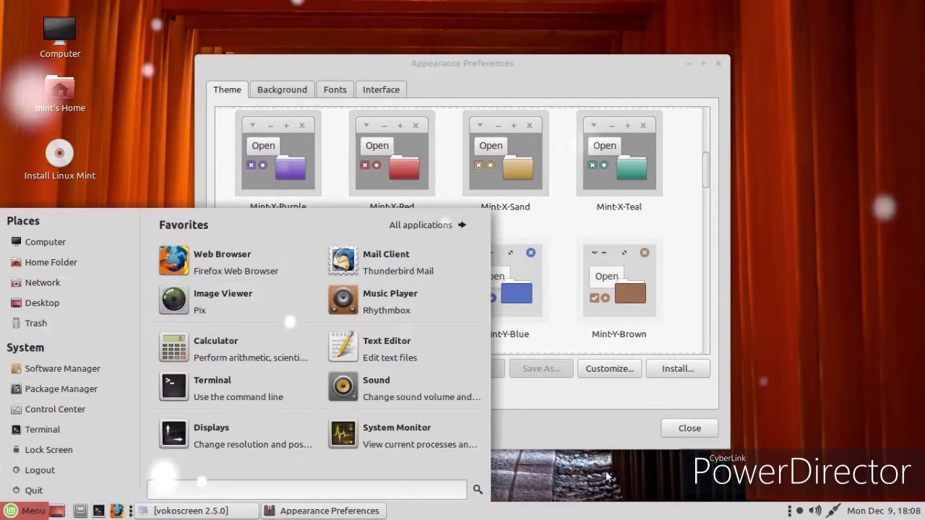
{"action": "left_click", "coordinate": [557, 341]}
Apply the Mint-Y-Blue theme and check how it looks in the application menu.
{"action": "scroll", "coordinate": [541, 257], "scroll_direction": "down", "scroll_amount": 1}
{"action": "left_click", "coordinate": [539, 257]}
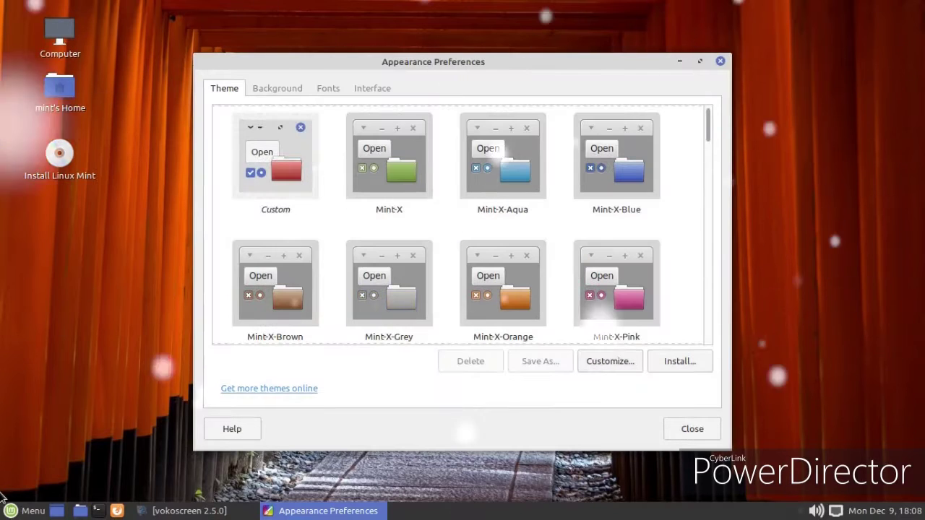
{"action": "left_click", "coordinate": [10, 511]}
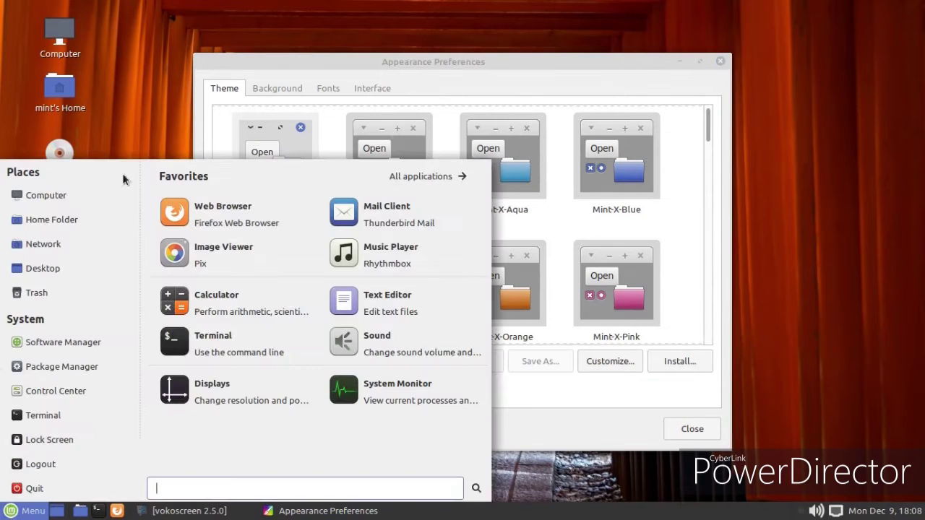
{"action": "left_click", "coordinate": [585, 413]}
Browse the remaining Mint-X and Mint-Y themes in the theme list and close the appearance preferences.
{"action": "scroll", "coordinate": [538, 282], "scroll_direction": "down", "scroll_amount": 2}
{"action": "scroll", "coordinate": [533, 278], "scroll_direction": "down", "scroll_amount": 12}
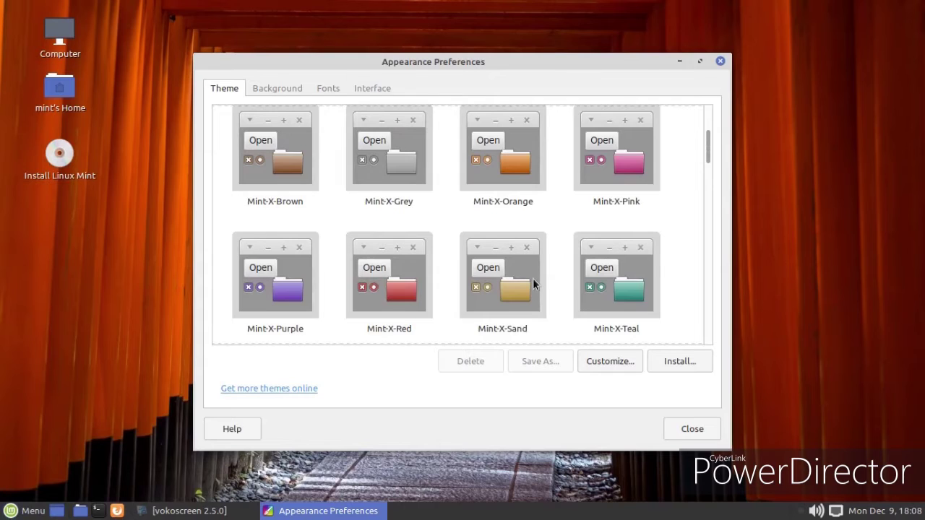
{"action": "scroll", "coordinate": [527, 292], "scroll_direction": "down", "scroll_amount": 10}
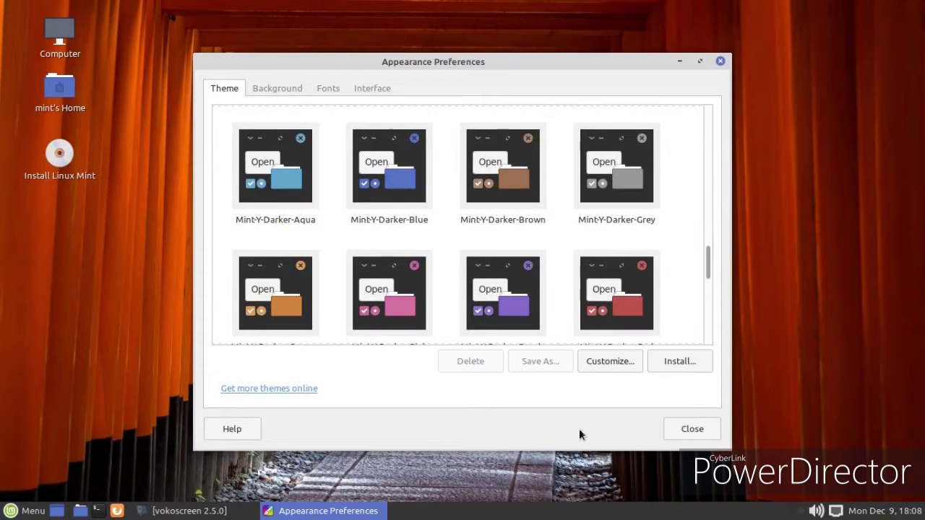
{"action": "left_click", "coordinate": [697, 430]}
Open a terminal from the application menu and close it, then briefly show and minimise the vokoscreen window.
{"action": "left_click", "coordinate": [30, 514]}
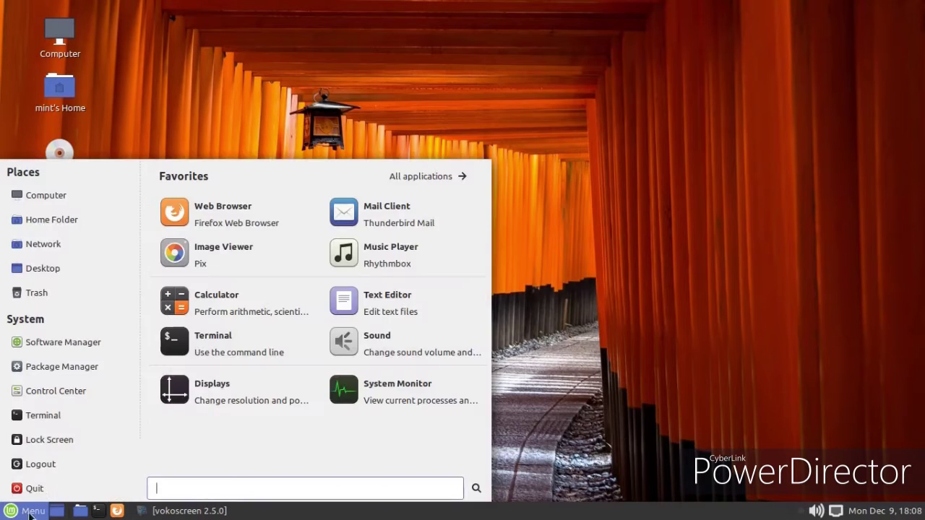
{"action": "left_click", "coordinate": [40, 419]}
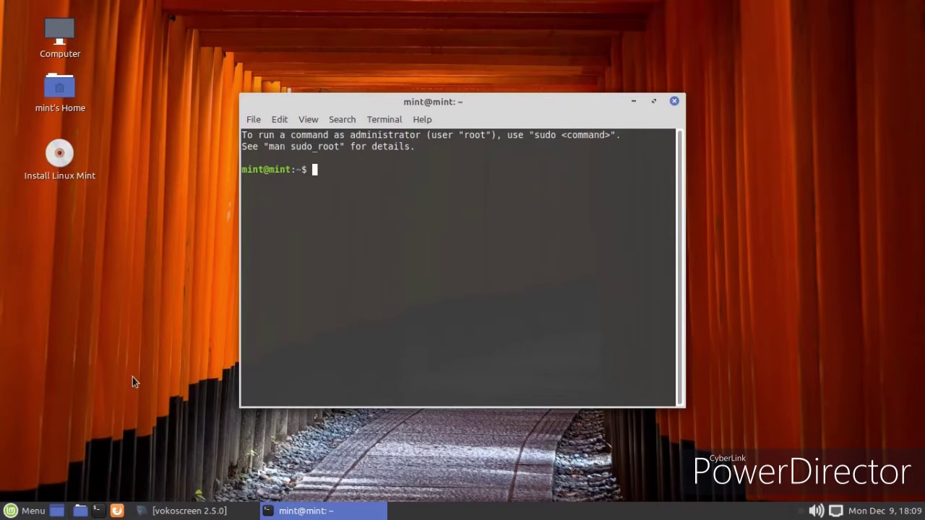
{"action": "left_click", "coordinate": [674, 102]}
{"action": "left_click", "coordinate": [184, 510]}
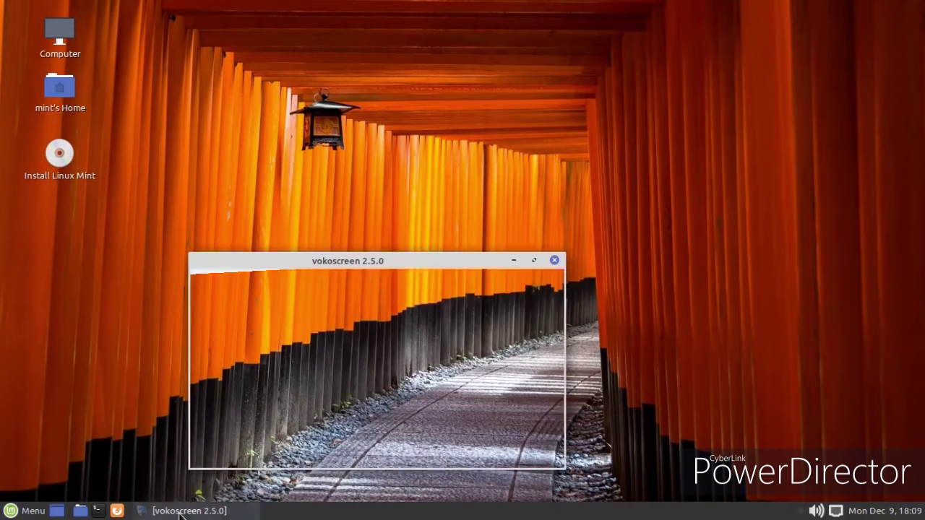
{"action": "left_click", "coordinate": [184, 510]}
Open the Synaptic package manager from the application menu and dismiss its quick introduction.
{"action": "left_click", "coordinate": [13, 510]}
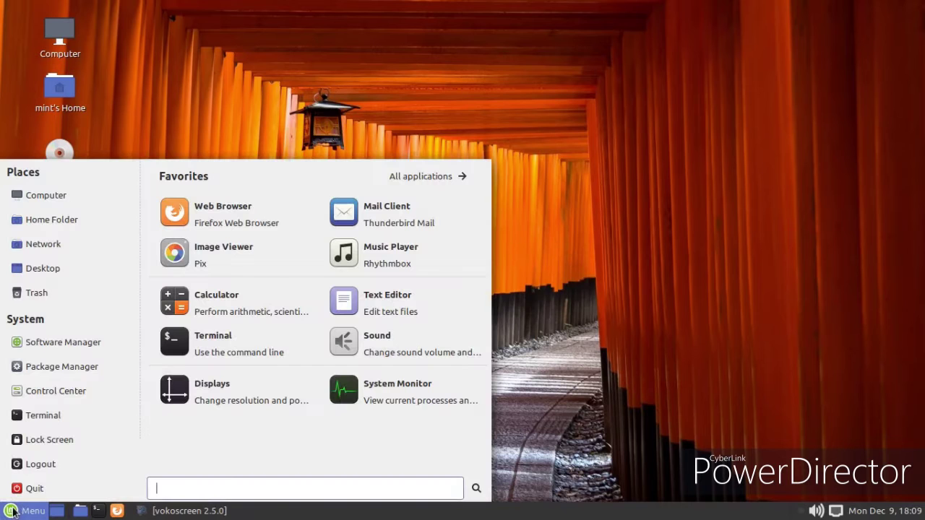
{"action": "left_click", "coordinate": [38, 367]}
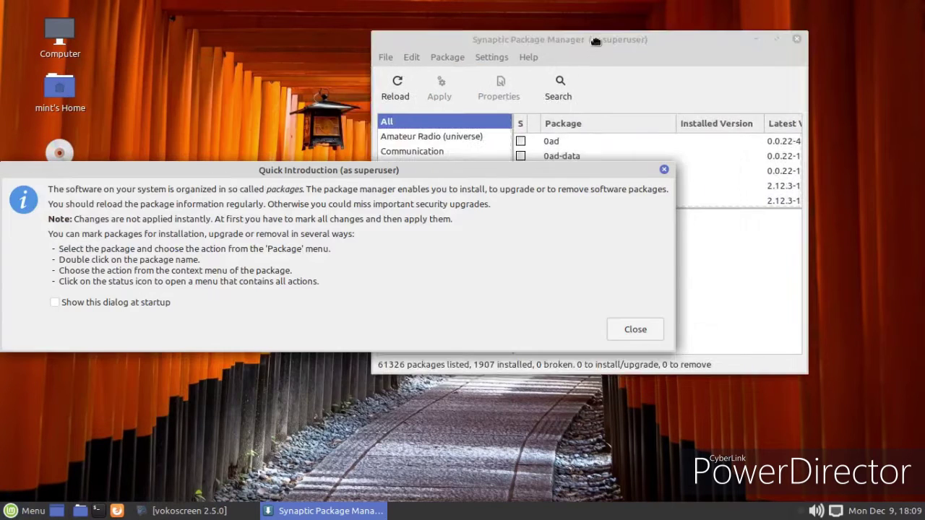
{"action": "left_click", "coordinate": [635, 334]}
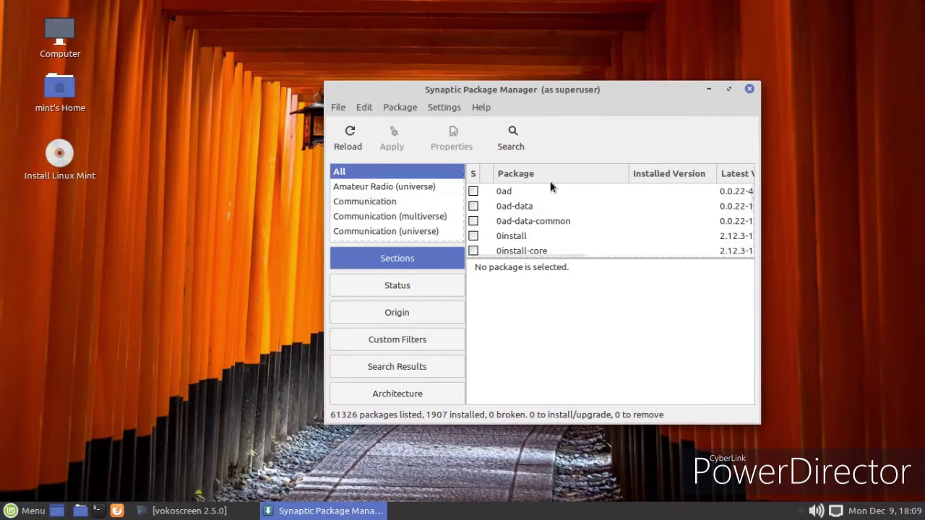
Search the packages for "firefox" by description and name.
{"action": "left_click", "coordinate": [517, 141]}
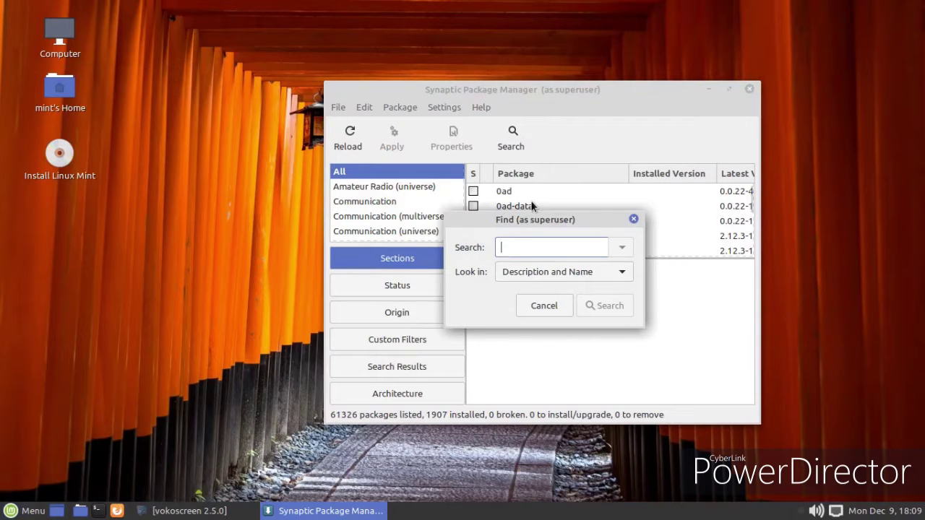
{"action": "type", "text": "firefox"}
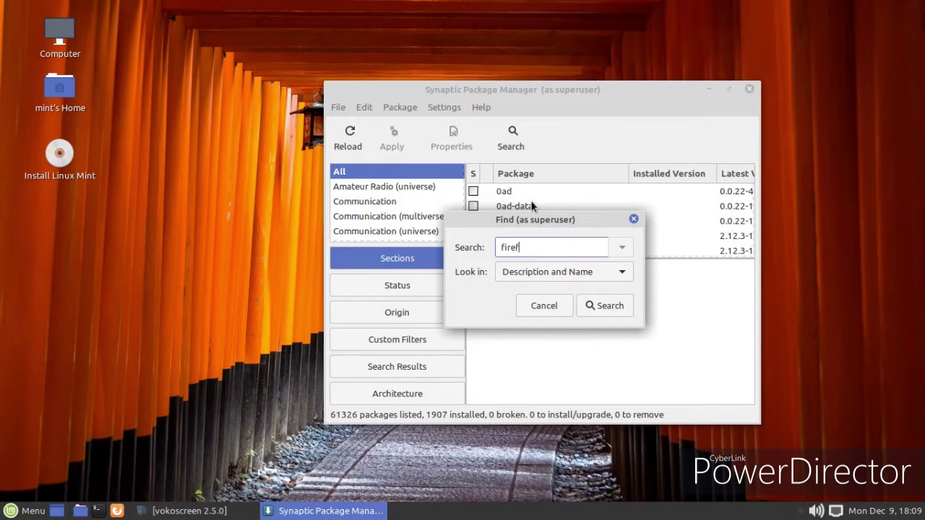
{"action": "key", "text": "Return"}
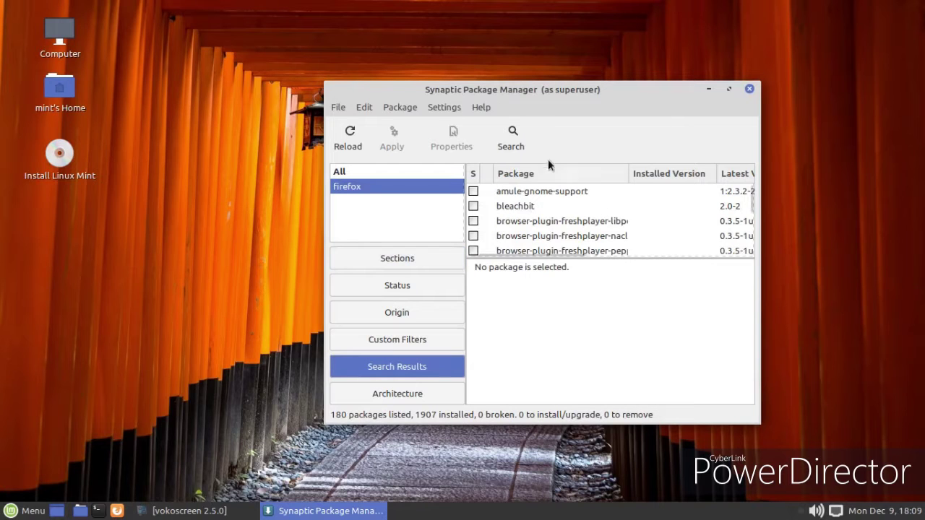
Search the packages for "chrome" by description and name.
{"action": "left_click", "coordinate": [522, 140]}
{"action": "key", "text": "Return"}
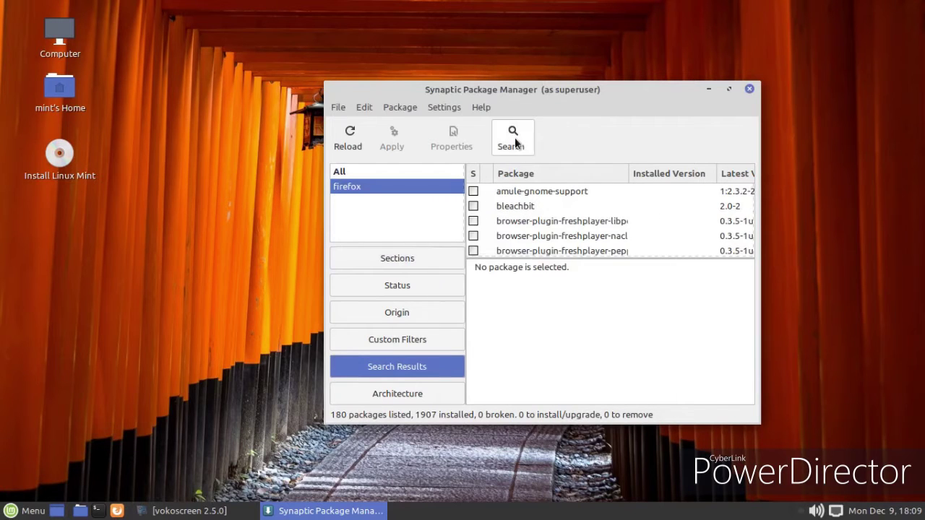
{"action": "left_click", "coordinate": [511, 139]}
{"action": "key", "text": "BackSpace"}
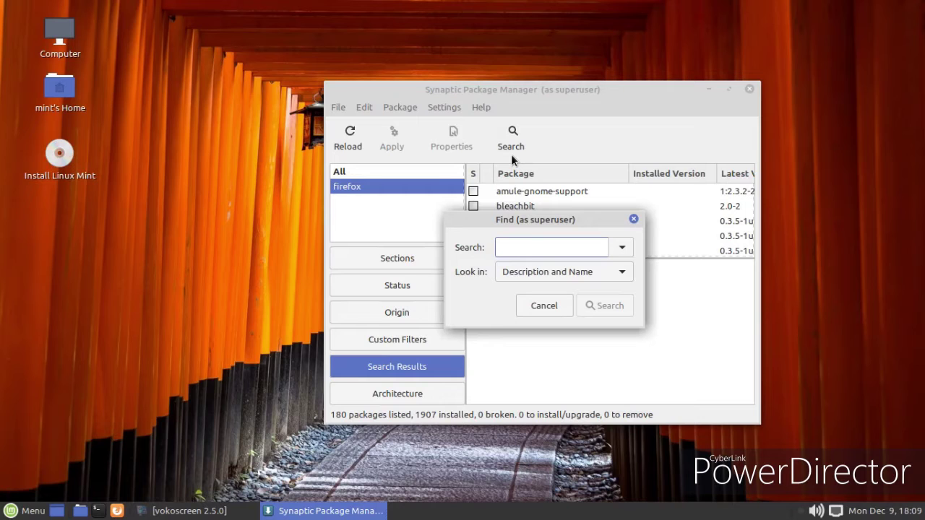
{"action": "type", "text": "chrome"}
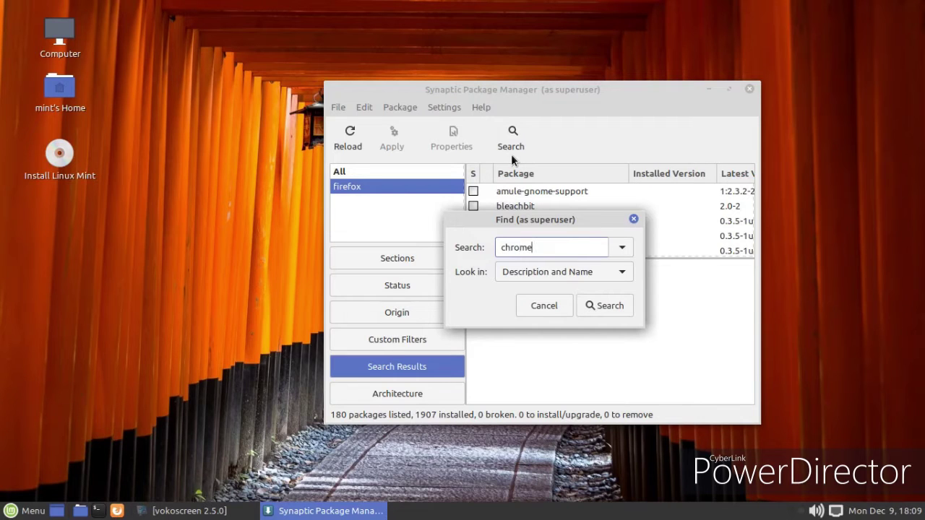
{"action": "key", "text": "Return"}
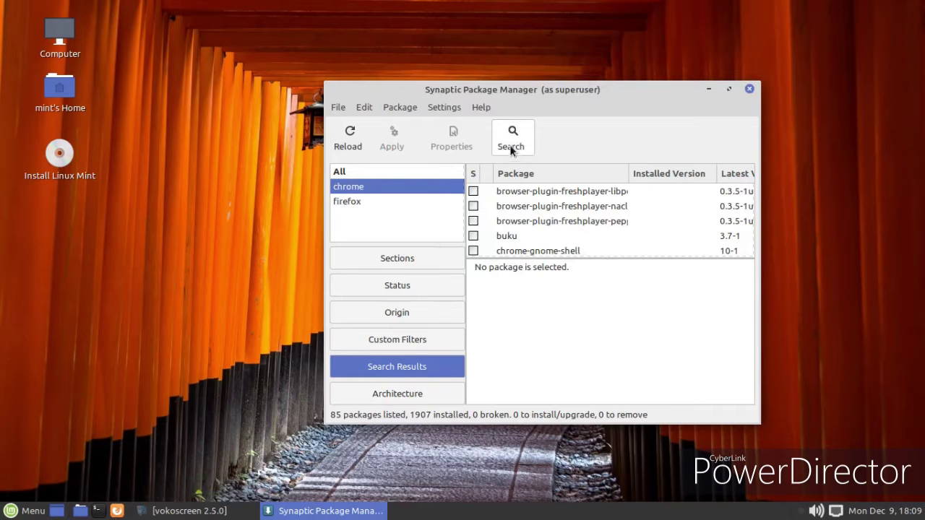
Search the packages for "cclear" and close the package manager.
{"action": "left_click", "coordinate": [511, 148]}
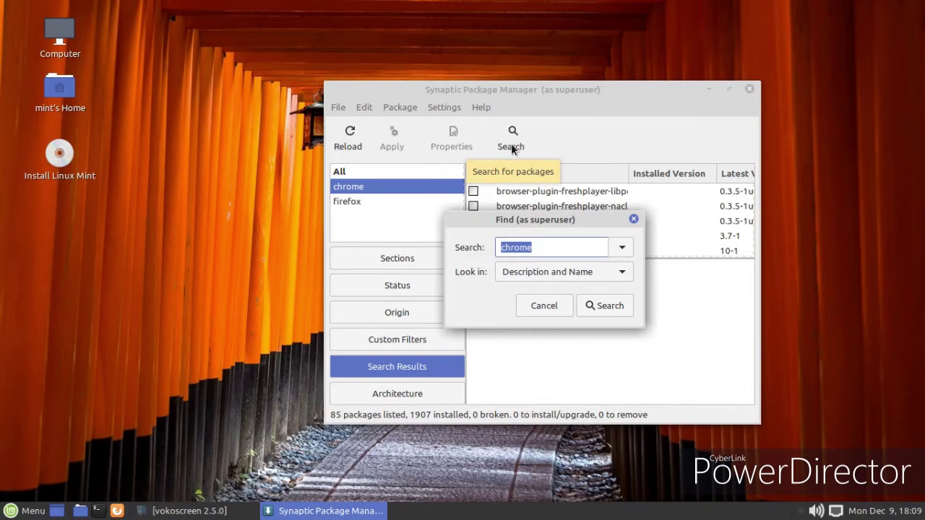
{"action": "key", "text": "BackSpace"}
{"action": "type", "text": "c"}
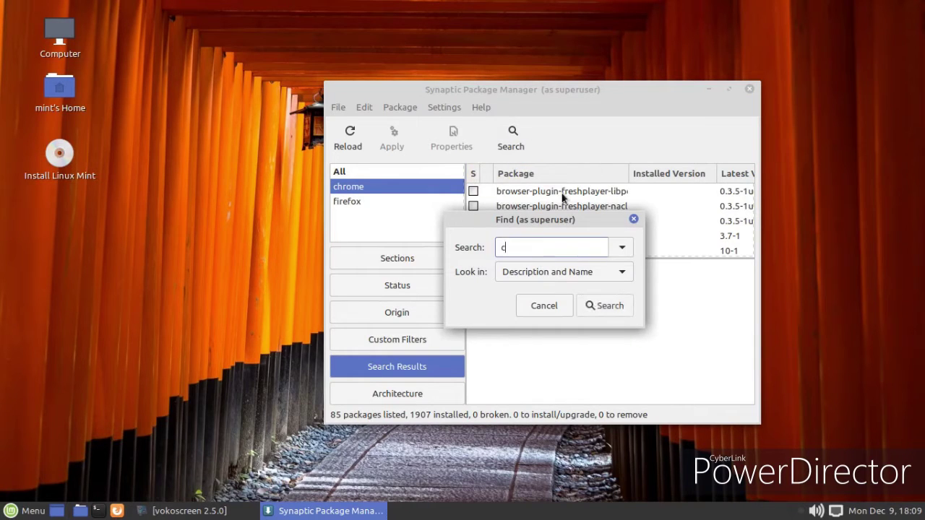
{"action": "type", "text": "clean"}
{"action": "key", "text": "Return"}
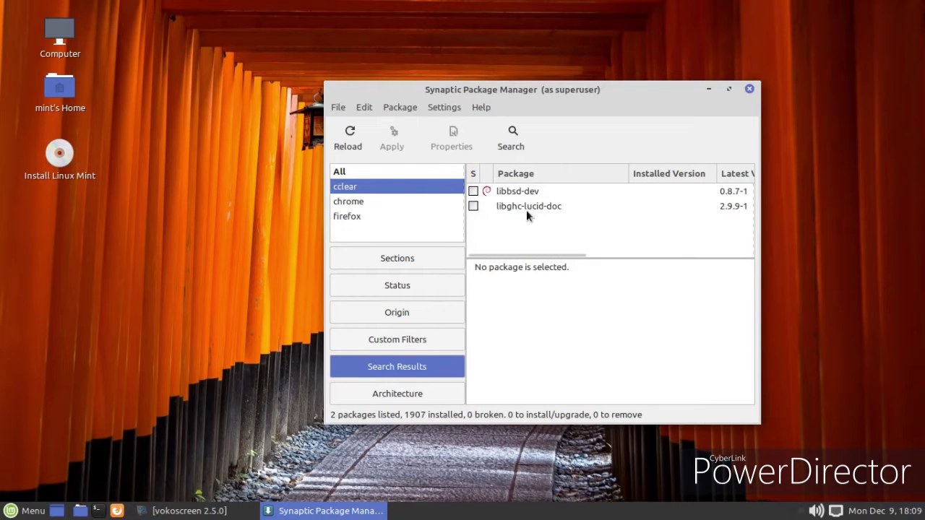
{"action": "left_click", "coordinate": [749, 89]}
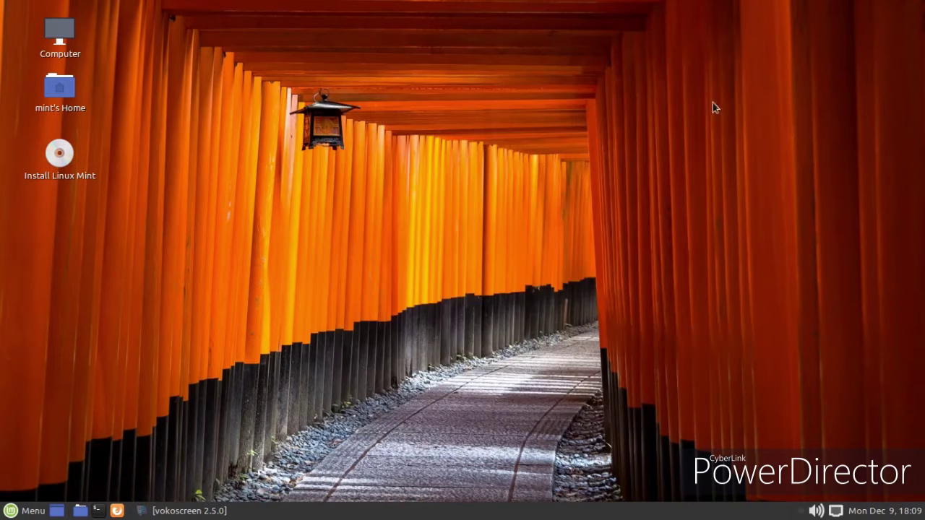
Launch the terminal from the application menu's favourites and close its window.
{"action": "key", "text": "super"}
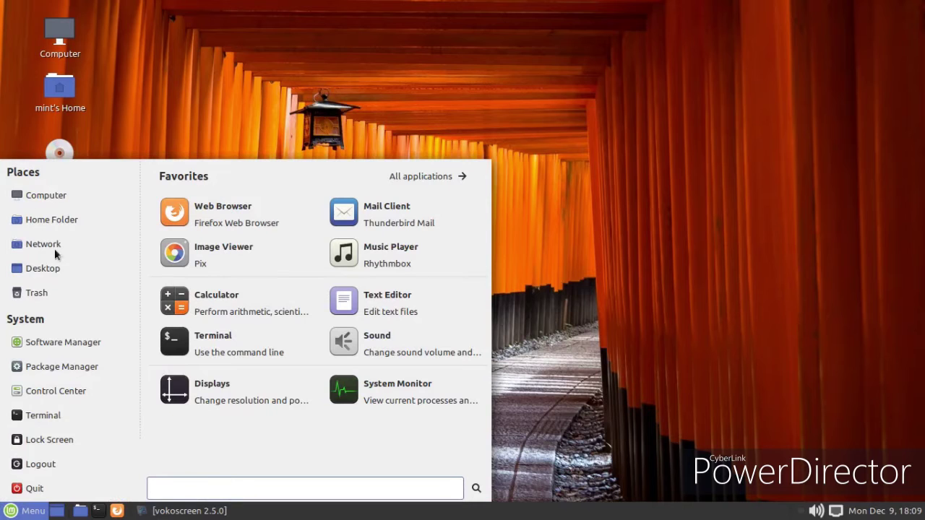
{"action": "left_click", "coordinate": [208, 353]}
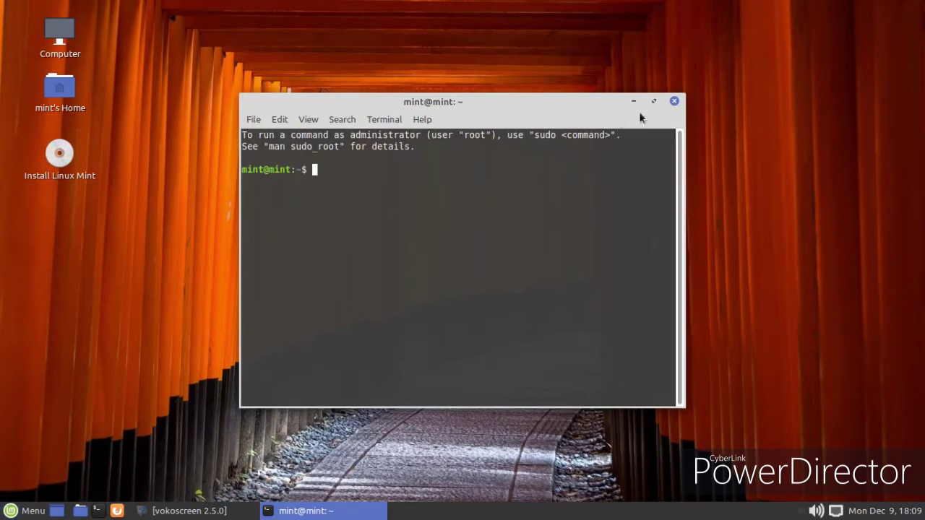
{"action": "left_click", "coordinate": [675, 101]}
Give the desktop panel a semi-transparent white solid-colour background and check it with the application menu open.
{"action": "right_click", "coordinate": [347, 510]}
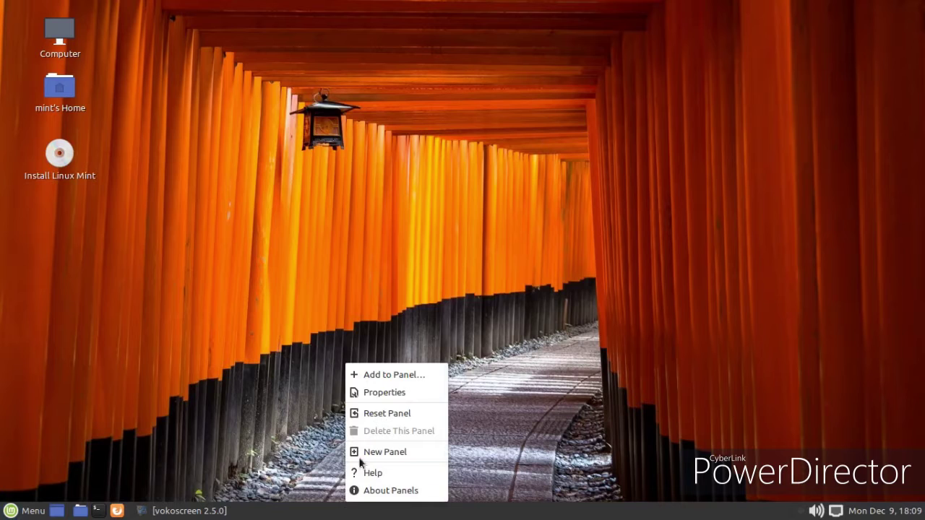
{"action": "left_click", "coordinate": [393, 396]}
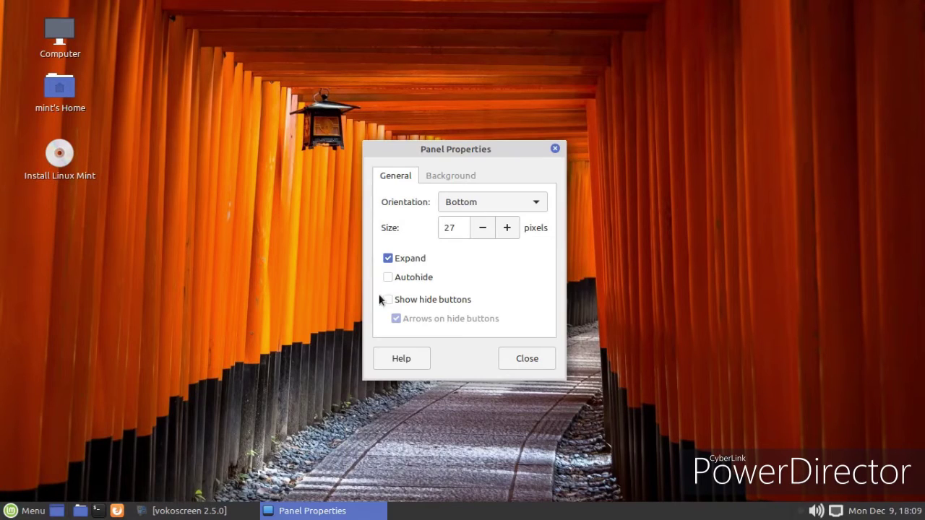
{"action": "left_click", "coordinate": [456, 176]}
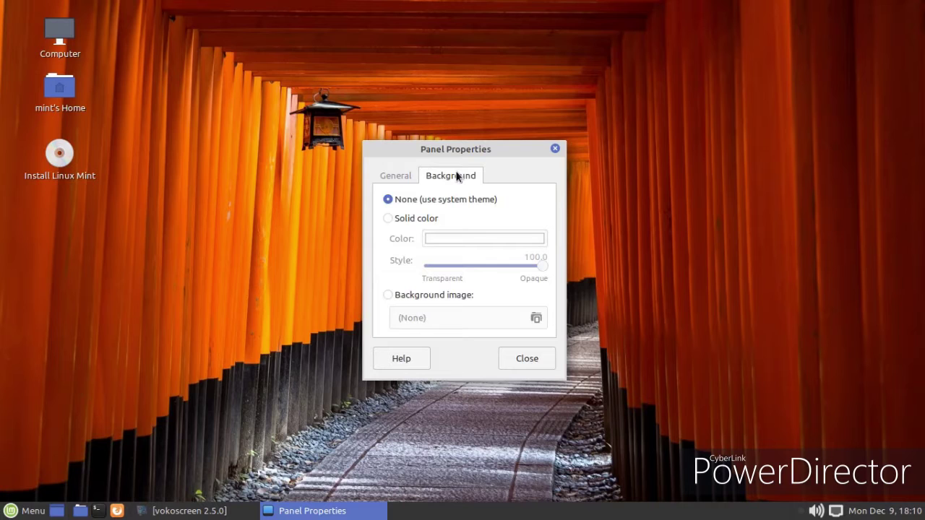
{"action": "left_click", "coordinate": [414, 219]}
{"action": "left_click_drag", "start_coordinate": [539, 265], "coordinate": [469, 264]}
{"action": "left_click", "coordinate": [514, 355]}
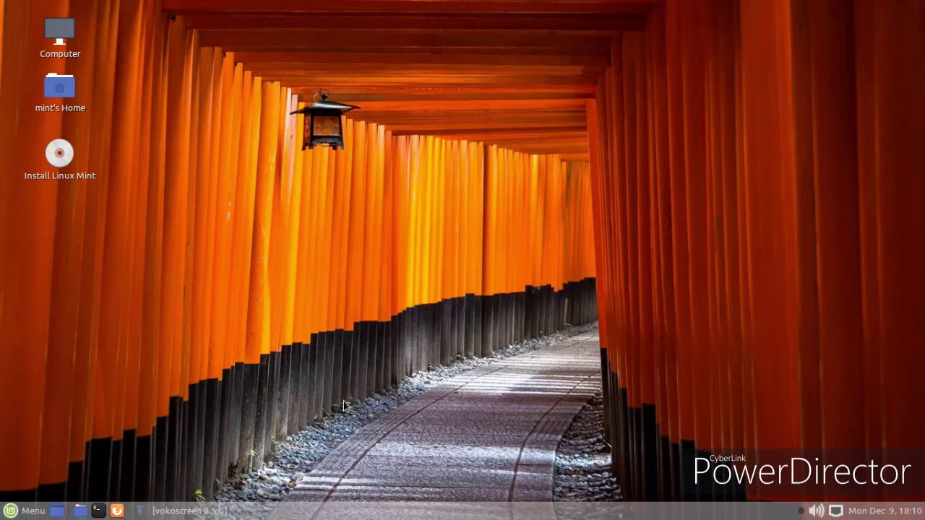
{"action": "key", "text": "super"}
{"action": "left_click", "coordinate": [668, 340]}
Set the desktop panel's size to 37 pixels in its properties and close the dialog.
{"action": "right_click", "coordinate": [409, 514]}
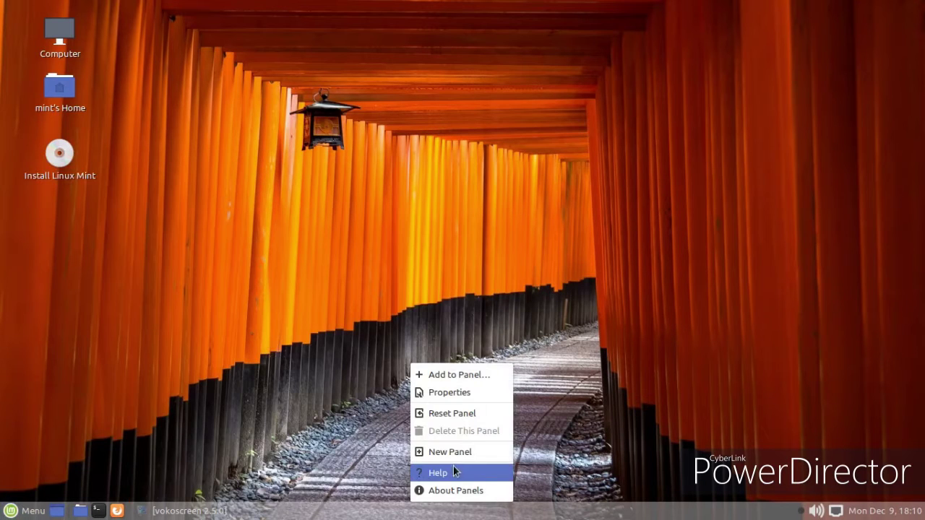
{"action": "left_click", "coordinate": [461, 393]}
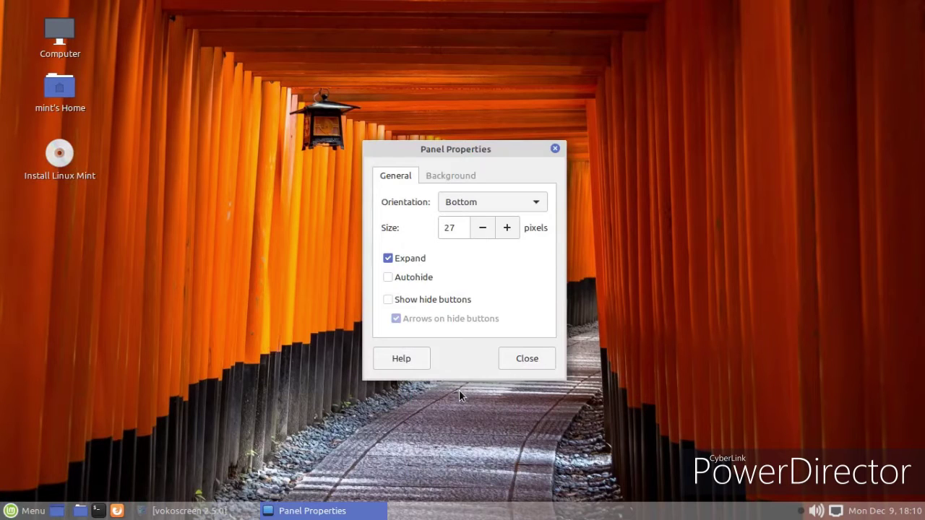
{"action": "left_click", "coordinate": [503, 232]}
{"action": "left_click", "coordinate": [503, 232]}
{"action": "left_click", "coordinate": [503, 232]}
{"action": "left_click", "coordinate": [503, 232]}
{"action": "left_click", "coordinate": [503, 232]}
{"action": "left_click", "coordinate": [503, 232]}
{"action": "left_click", "coordinate": [503, 232]}
{"action": "left_click", "coordinate": [503, 232]}
{"action": "left_click", "coordinate": [503, 232]}
{"action": "left_click", "coordinate": [503, 232]}
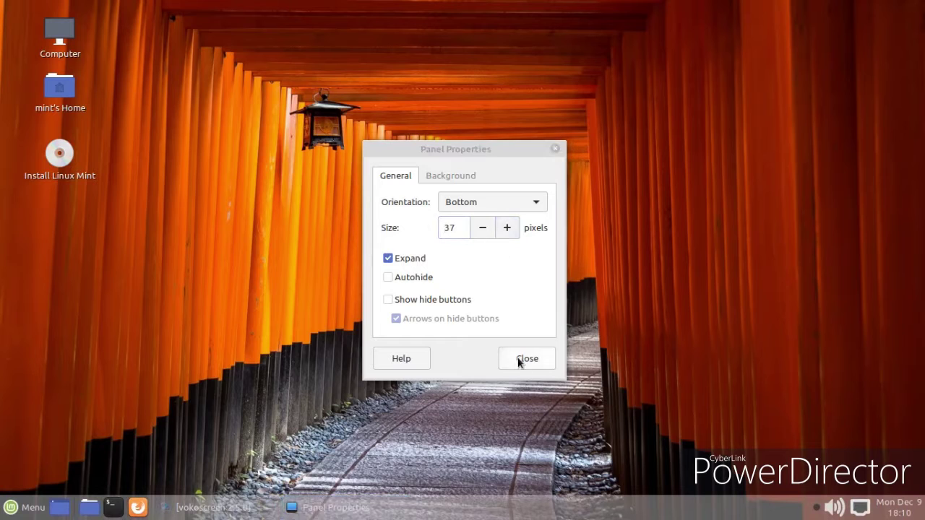
{"action": "left_click", "coordinate": [522, 359]}
Launch the Pix image viewer from the application menu and close it.
{"action": "left_click", "coordinate": [5, 514]}
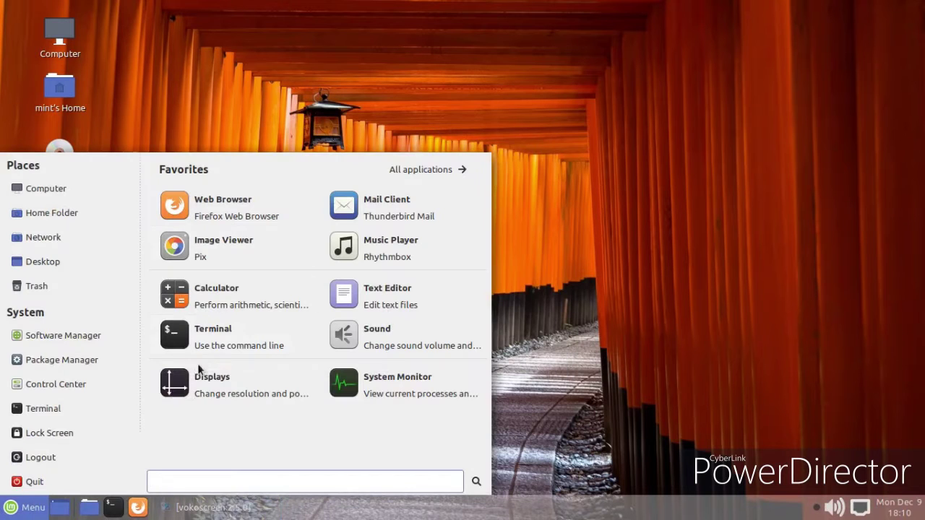
{"action": "left_click", "coordinate": [243, 256]}
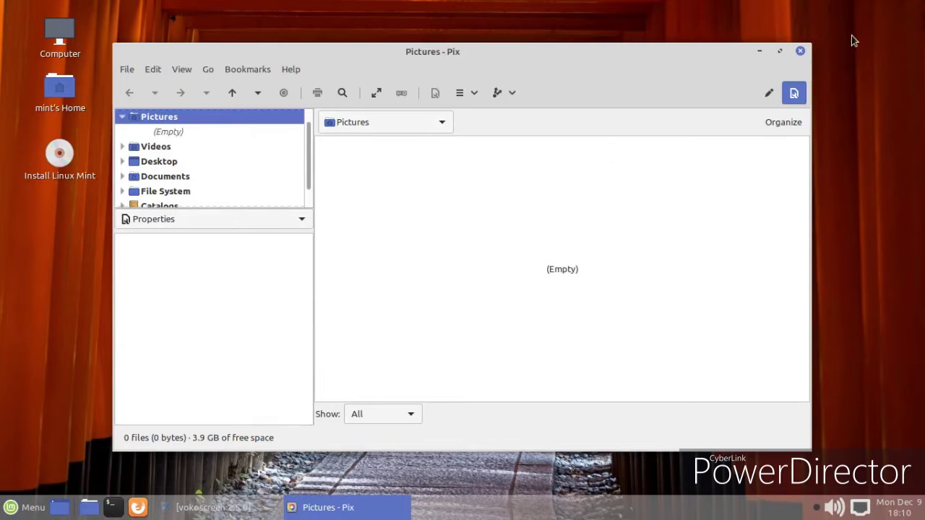
{"action": "left_click", "coordinate": [801, 51]}
Open Firefox with a new tab, dismiss the welcome section, view the Home preferences and close the browser.
{"action": "left_click", "coordinate": [142, 506]}
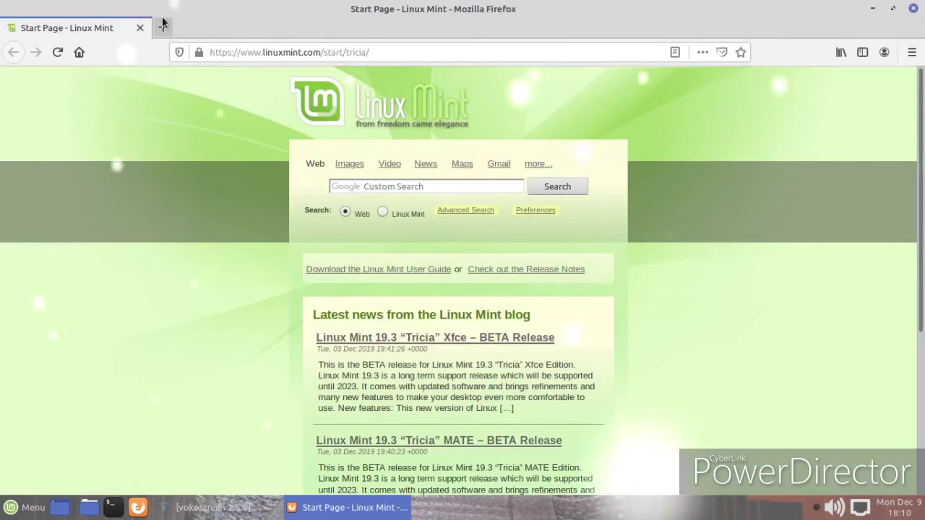
{"action": "left_click", "coordinate": [162, 27]}
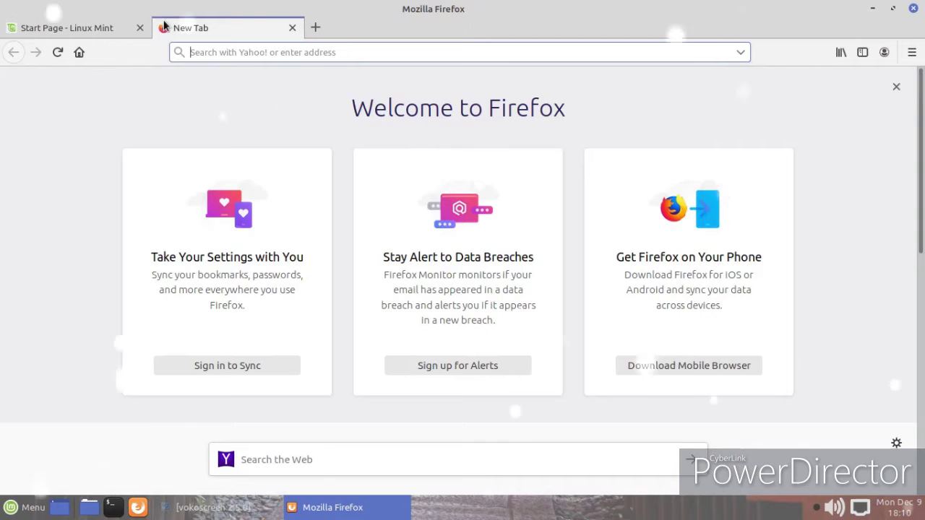
{"action": "left_click", "coordinate": [896, 86]}
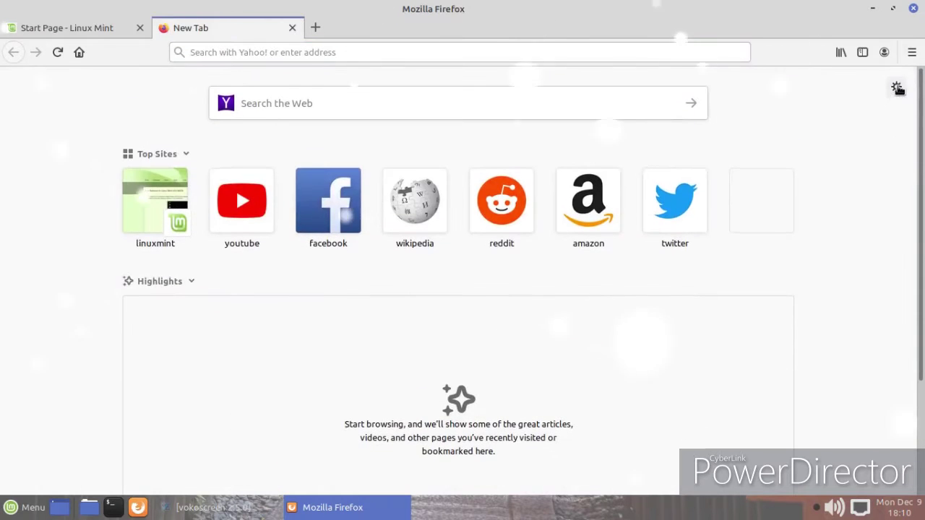
{"action": "left_click", "coordinate": [897, 87]}
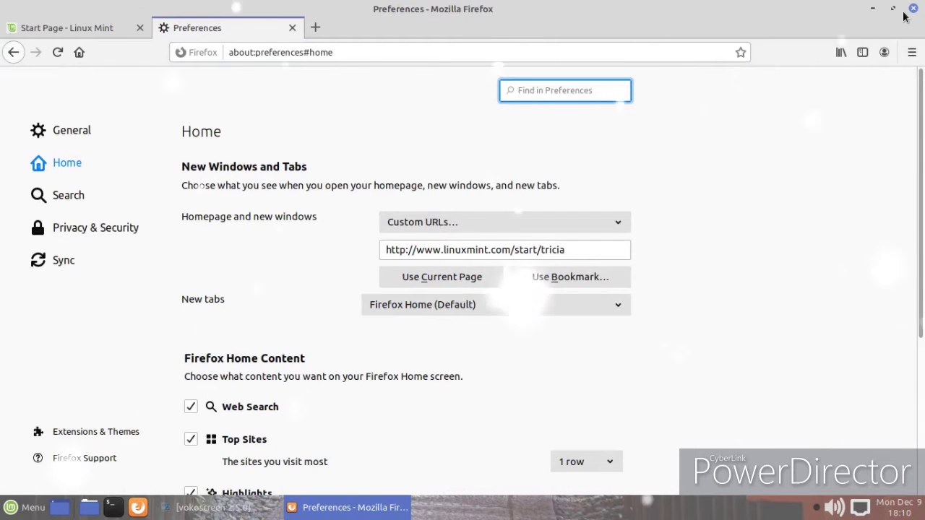
{"action": "left_click", "coordinate": [912, 8]}
{"action": "left_click", "coordinate": [586, 286]}
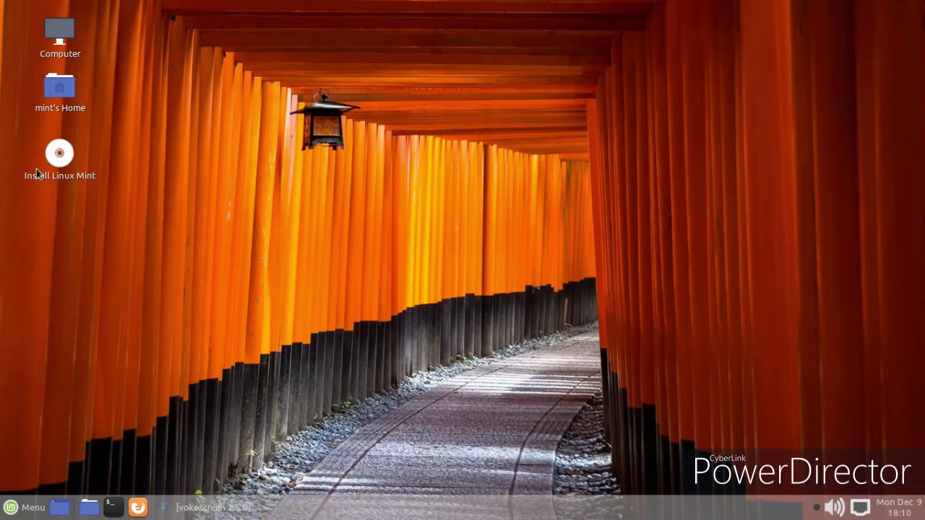
Open the mint home folder in a second window, move and close that window, and make the remaining one wider and shorter.
{"action": "double_click", "coordinate": [52, 101]}
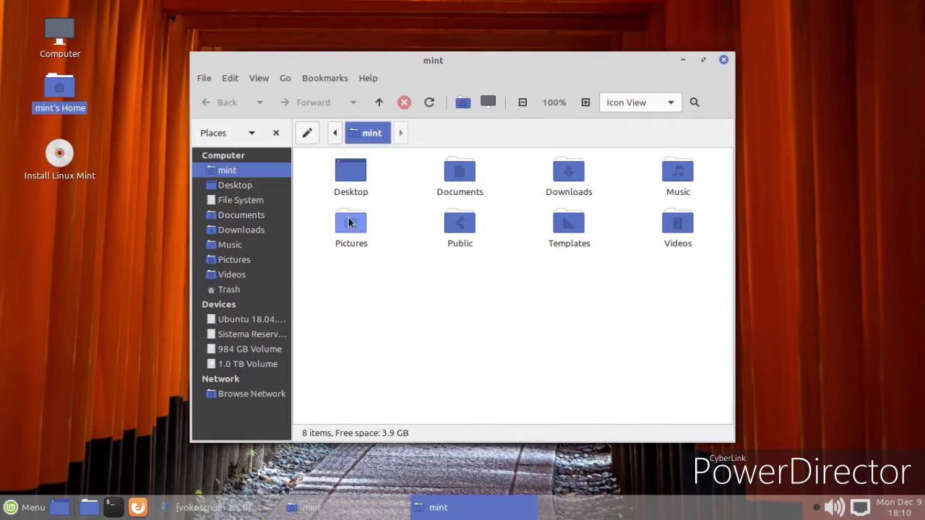
{"action": "left_click_drag", "start_coordinate": [394, 64], "coordinate": [367, 40]}
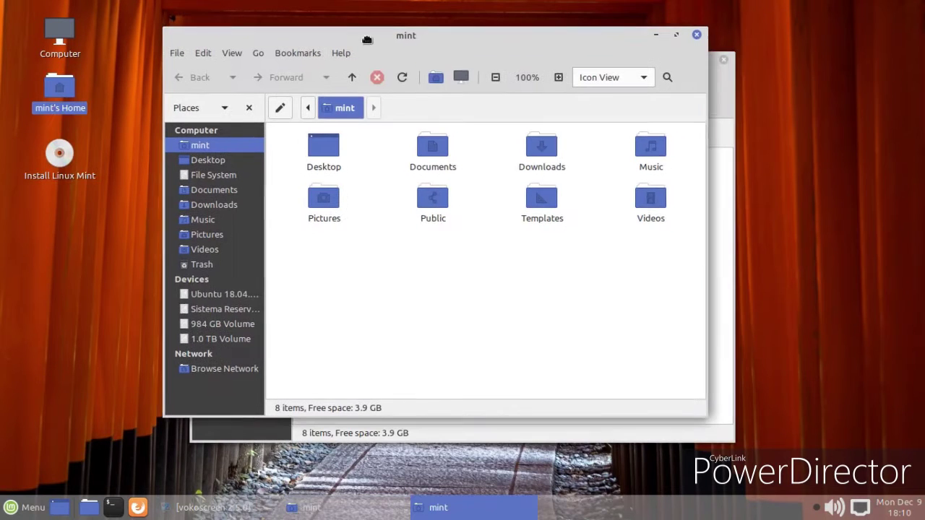
{"action": "left_click", "coordinate": [695, 33]}
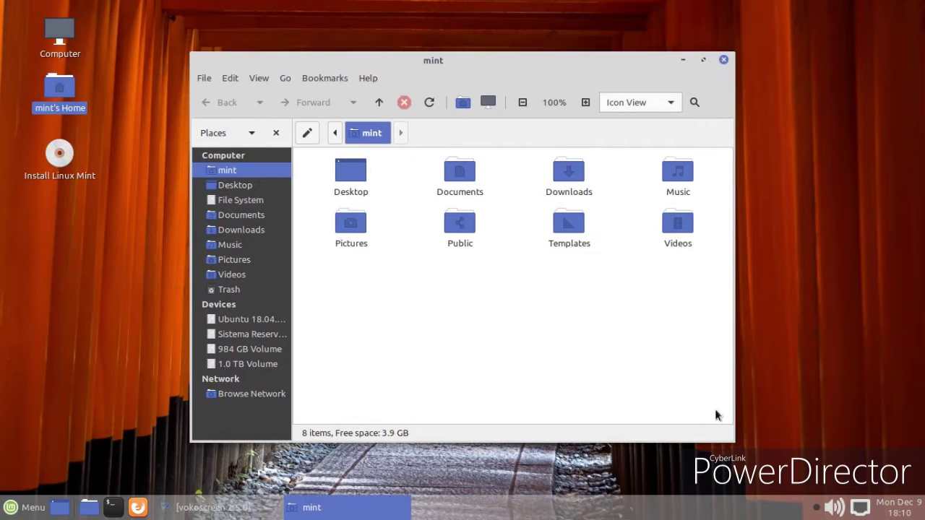
{"action": "left_click_drag", "start_coordinate": [730, 441], "coordinate": [773, 407]}
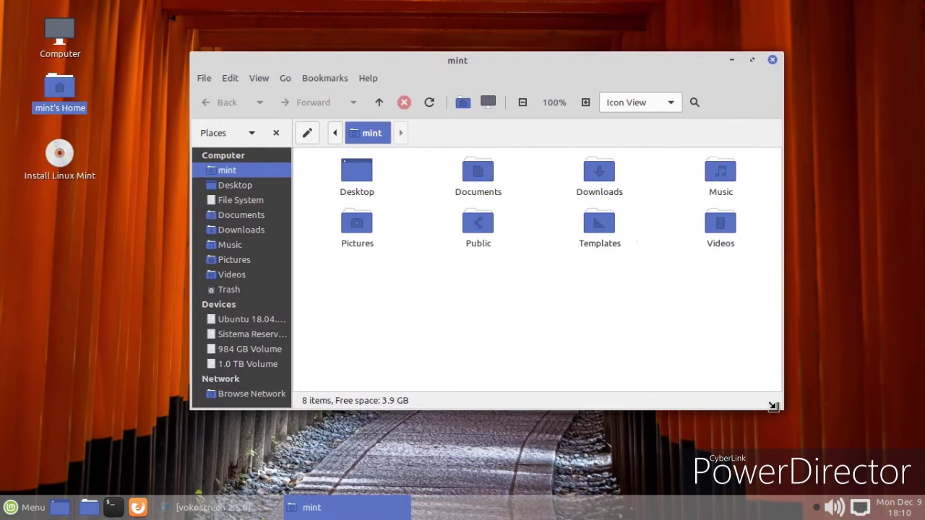
Open the home folder's search bar, reduce the icon zoom to 66%, visit the parent folder and back, and close the window.
{"action": "left_click", "coordinate": [694, 102]}
{"action": "left_click", "coordinate": [585, 102]}
{"action": "left_click", "coordinate": [543, 103]}
{"action": "left_click", "coordinate": [523, 103]}
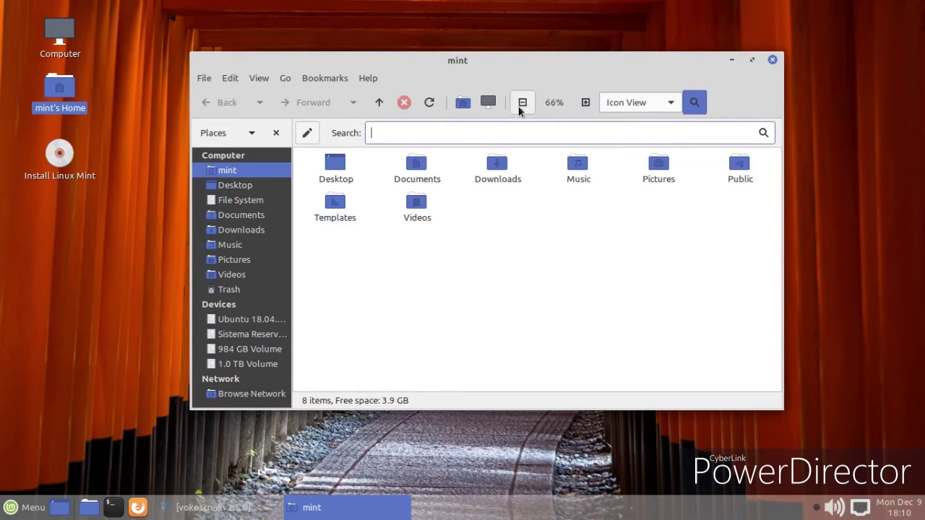
{"action": "left_click", "coordinate": [463, 102]}
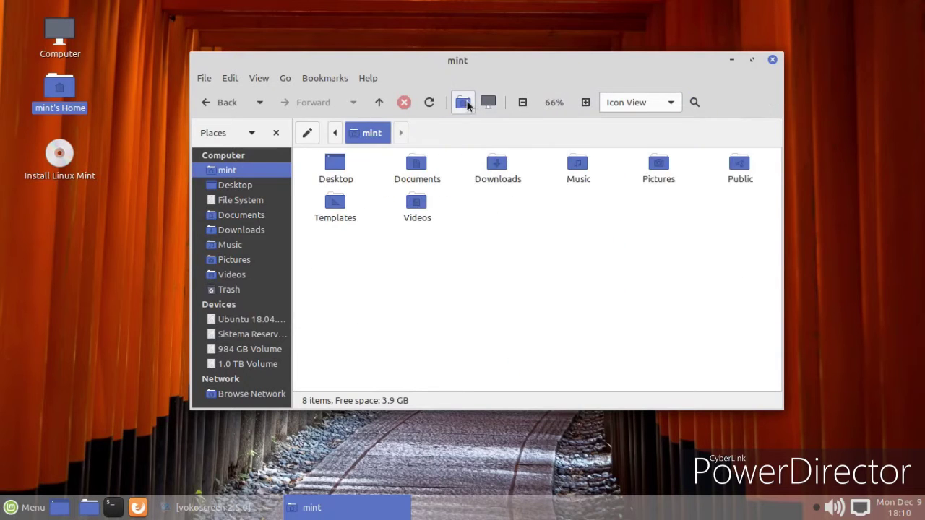
{"action": "left_click", "coordinate": [378, 102]}
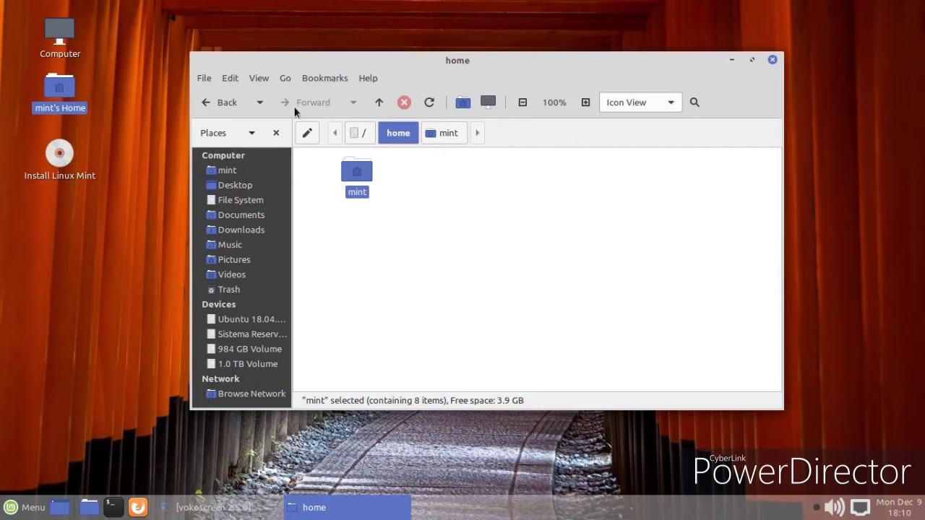
{"action": "left_click", "coordinate": [237, 102]}
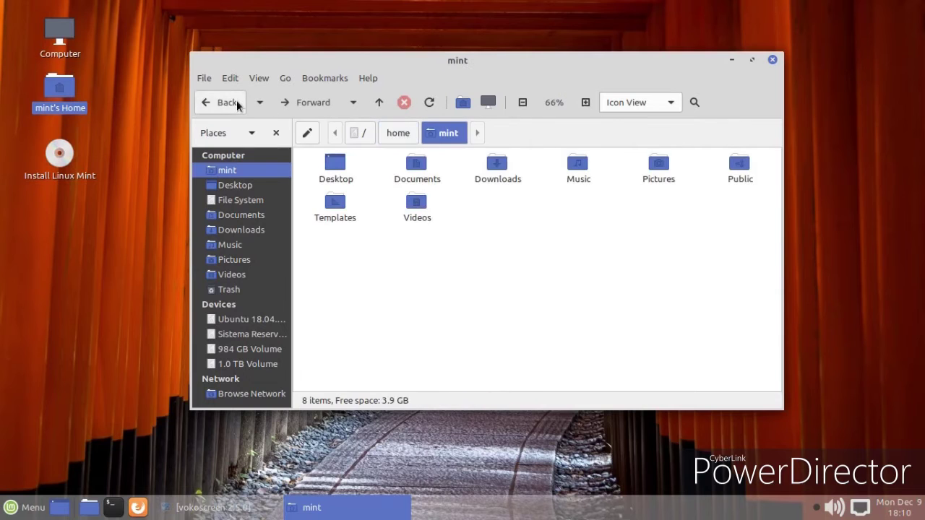
{"action": "left_click", "coordinate": [771, 60]}
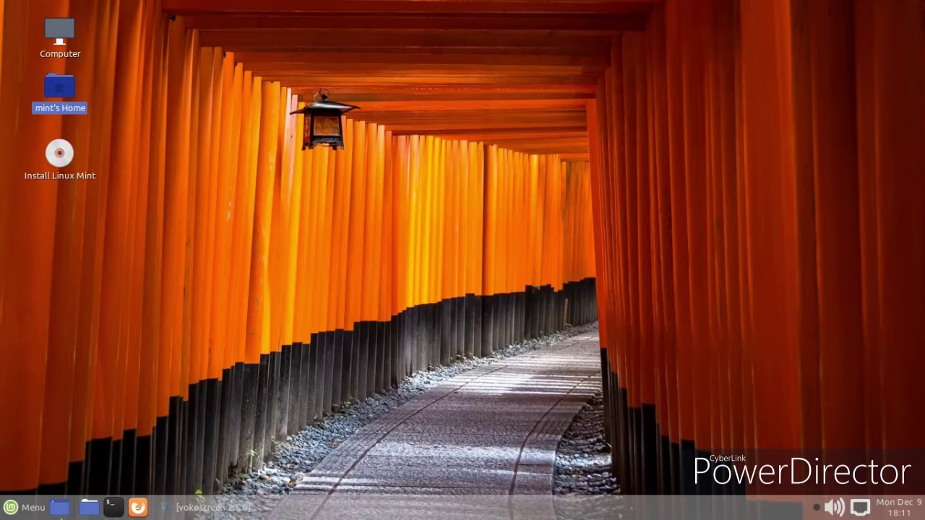
Open the Control Center and launch Qt5 Settings from its Look and Feel group.
{"action": "left_click", "coordinate": [8, 509]}
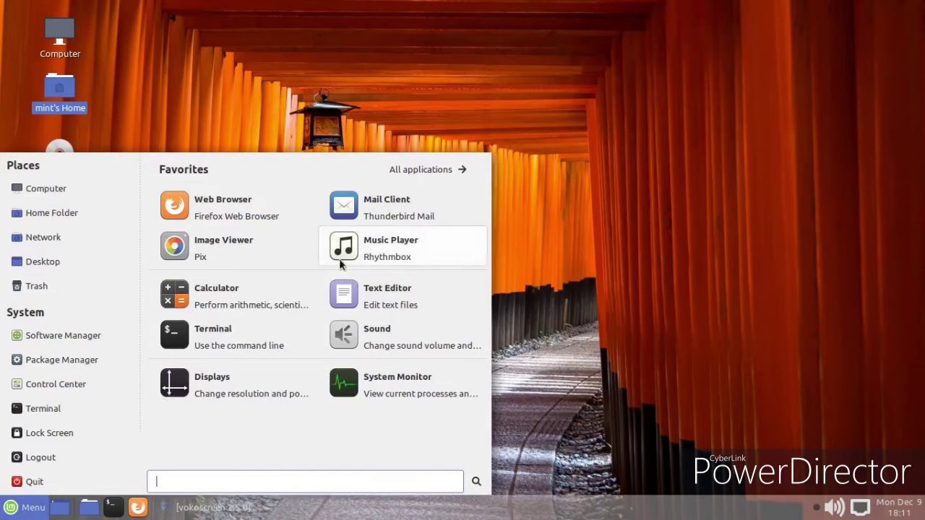
{"action": "left_click", "coordinate": [75, 389]}
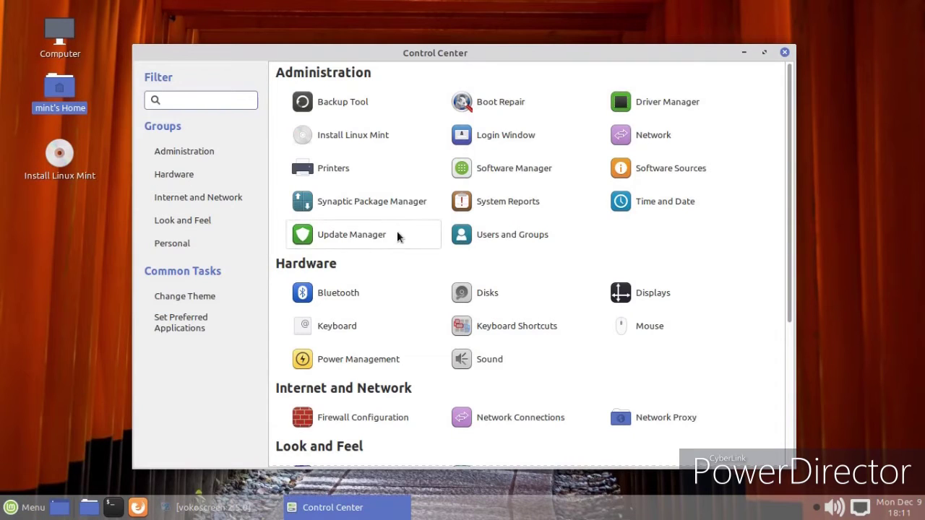
{"action": "scroll", "coordinate": [477, 262], "scroll_direction": "down", "scroll_amount": 3}
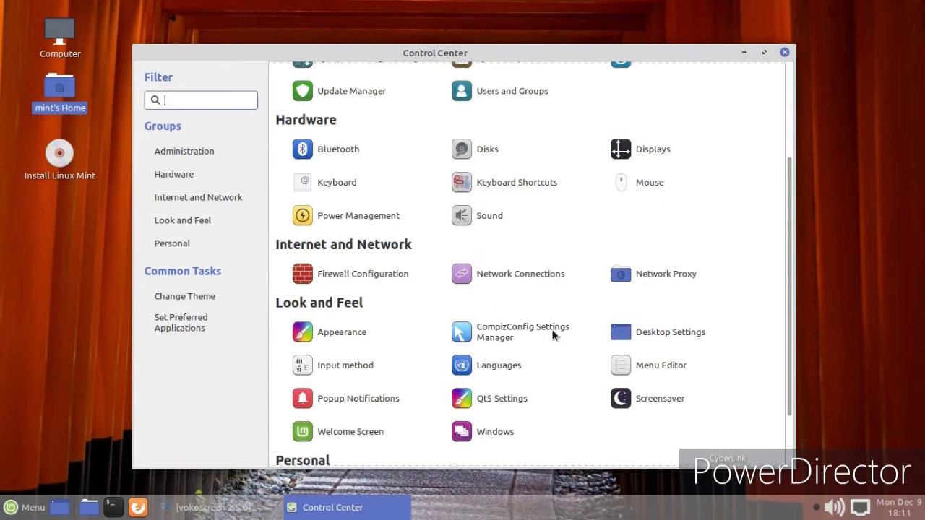
{"action": "left_click", "coordinate": [533, 398]}
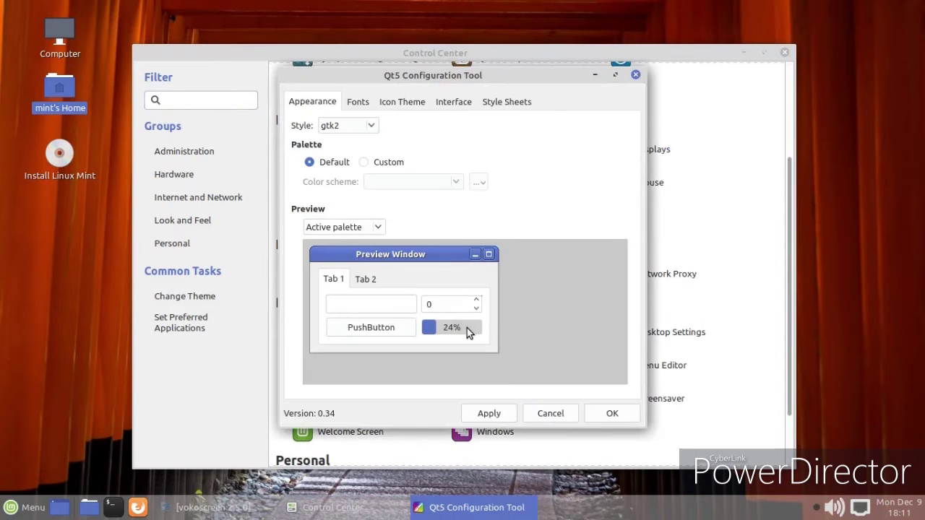
Try the motif style in the Qt5 Configuration Tool and view the font and icon theme settings.
{"action": "left_click", "coordinate": [369, 132]}
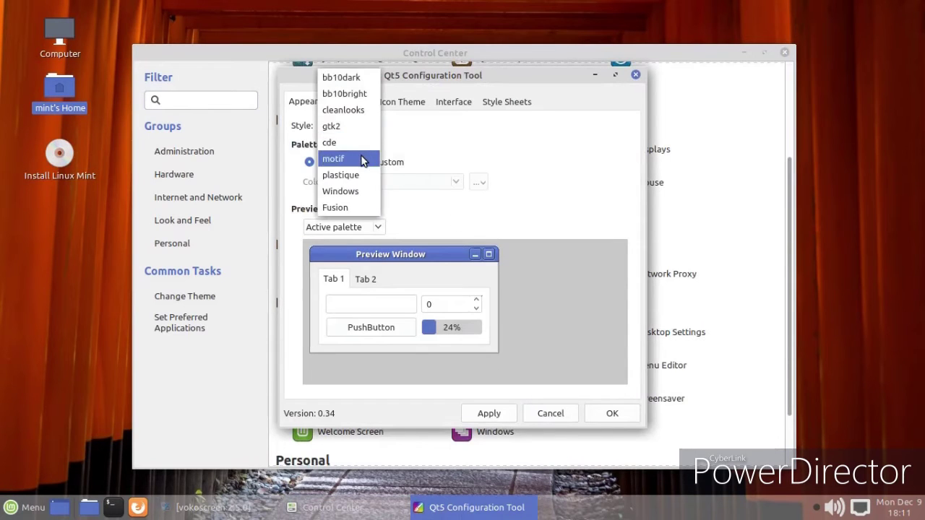
{"action": "left_click", "coordinate": [364, 157]}
{"action": "left_click", "coordinate": [354, 103]}
{"action": "left_click", "coordinate": [401, 102]}
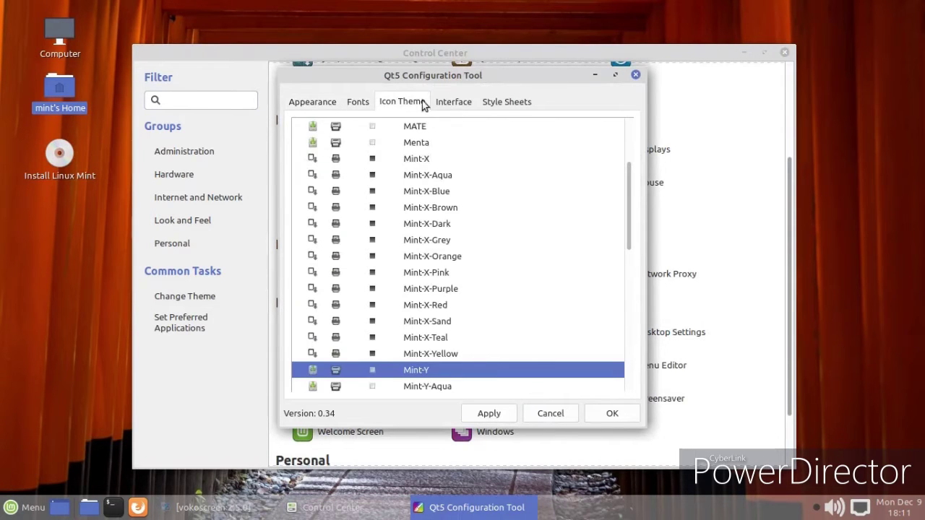
{"action": "left_click", "coordinate": [292, 103]}
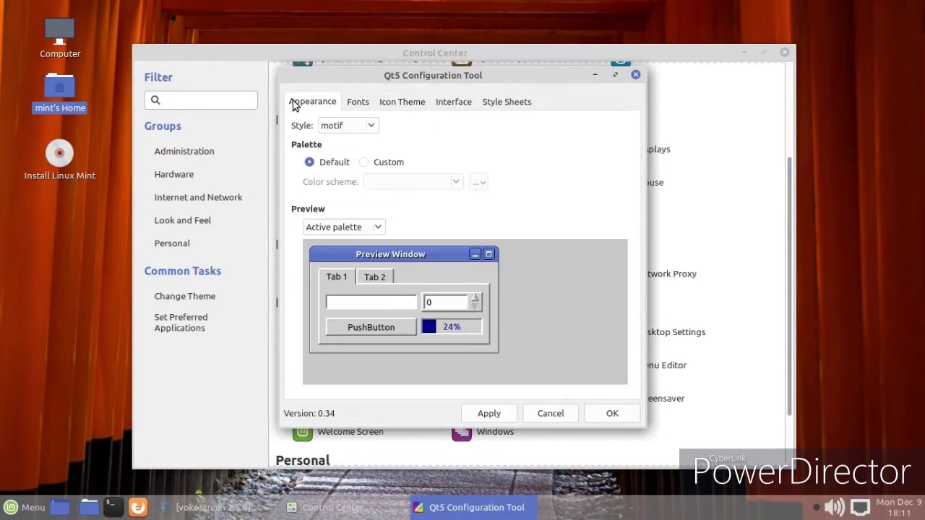
Set the Qt5 style to Fusion and confirm the configuration.
{"action": "left_click", "coordinate": [370, 231]}
{"action": "left_click", "coordinate": [352, 125]}
{"action": "left_click", "coordinate": [353, 125]}
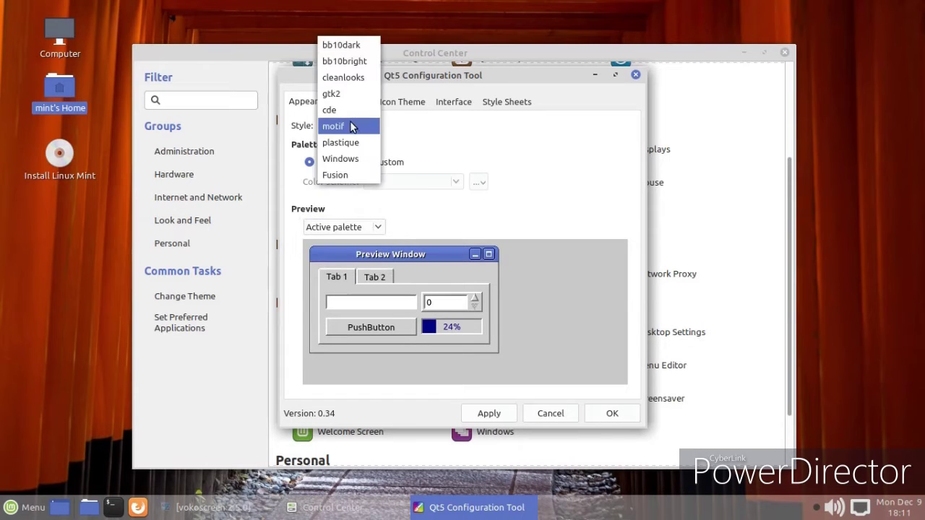
{"action": "left_click", "coordinate": [344, 175]}
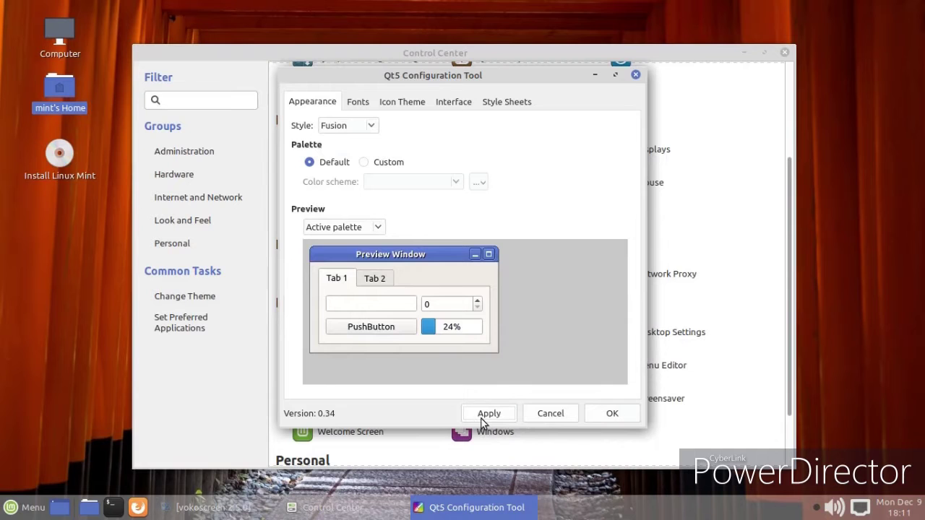
{"action": "left_click", "coordinate": [599, 417]}
Preview screensaver themes including Anemone, Apollonian and Barcode in the Screensaver Preferences, choose the BlockTube theme and close the dialog.
{"action": "scroll", "coordinate": [584, 341], "scroll_direction": "down", "scroll_amount": 2}
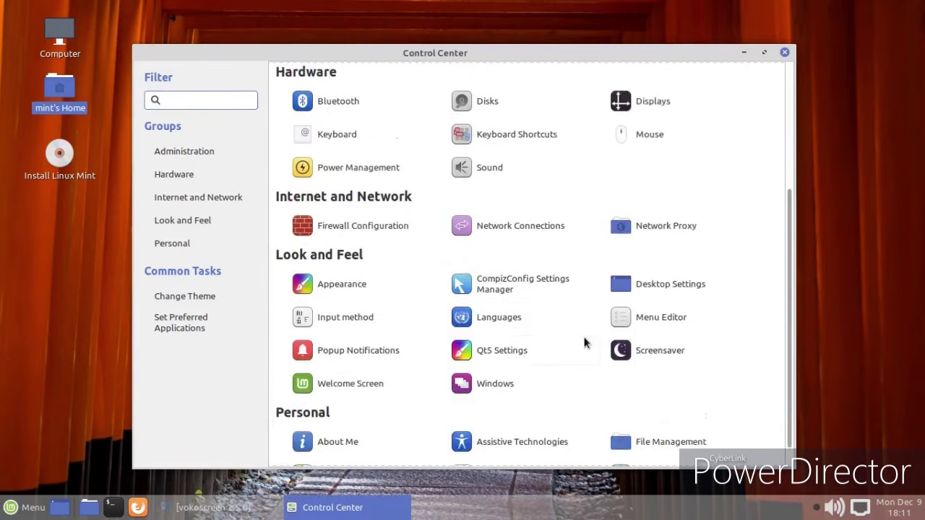
{"action": "left_click", "coordinate": [661, 334]}
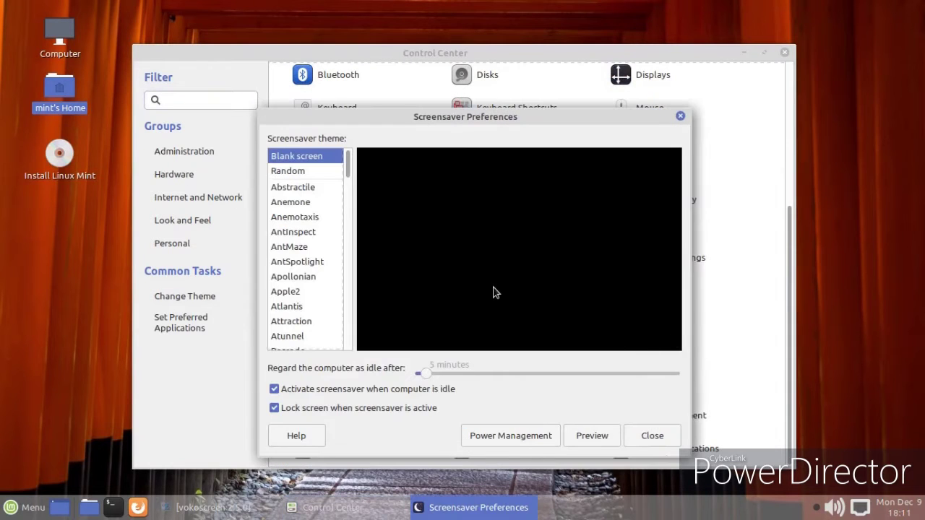
{"action": "left_click", "coordinate": [291, 203]}
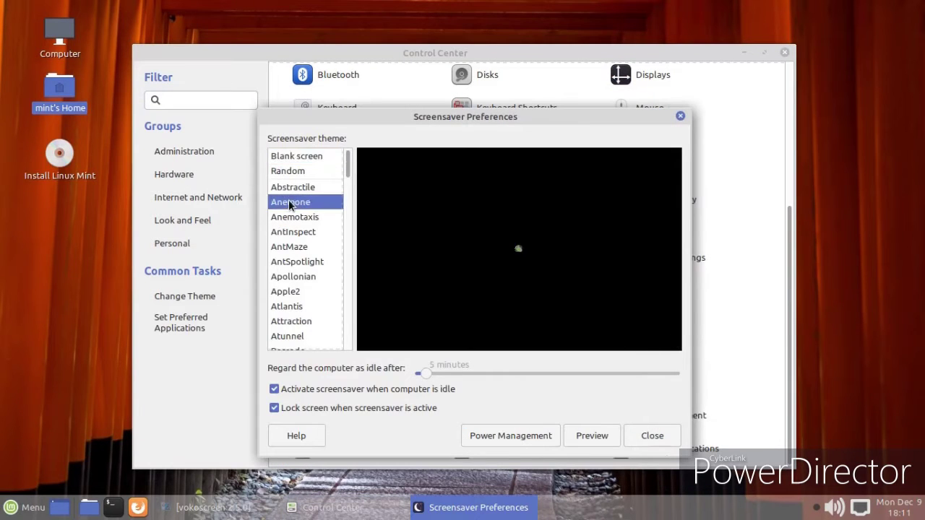
{"action": "left_click", "coordinate": [296, 248]}
{"action": "left_click", "coordinate": [300, 276]}
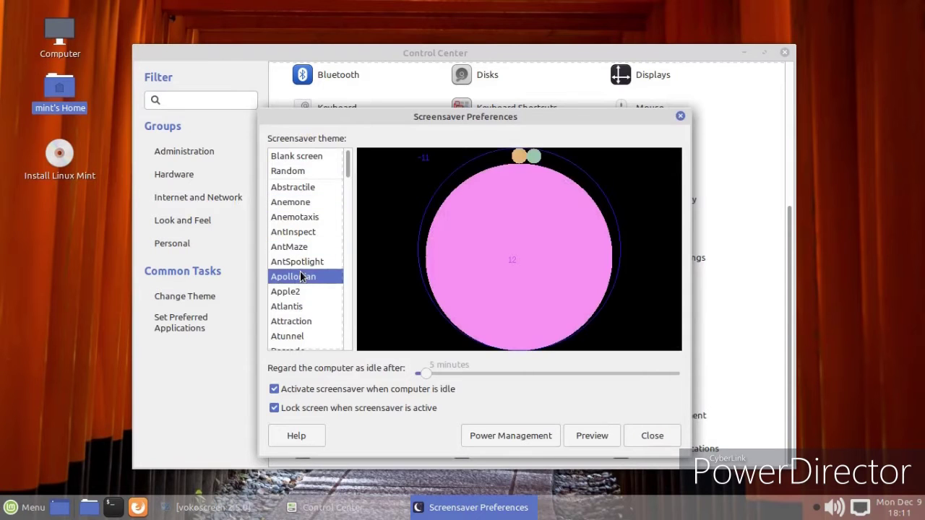
{"action": "scroll", "coordinate": [300, 276], "scroll_direction": "down", "scroll_amount": 2}
{"action": "left_click", "coordinate": [295, 247]}
{"action": "left_click", "coordinate": [304, 291]}
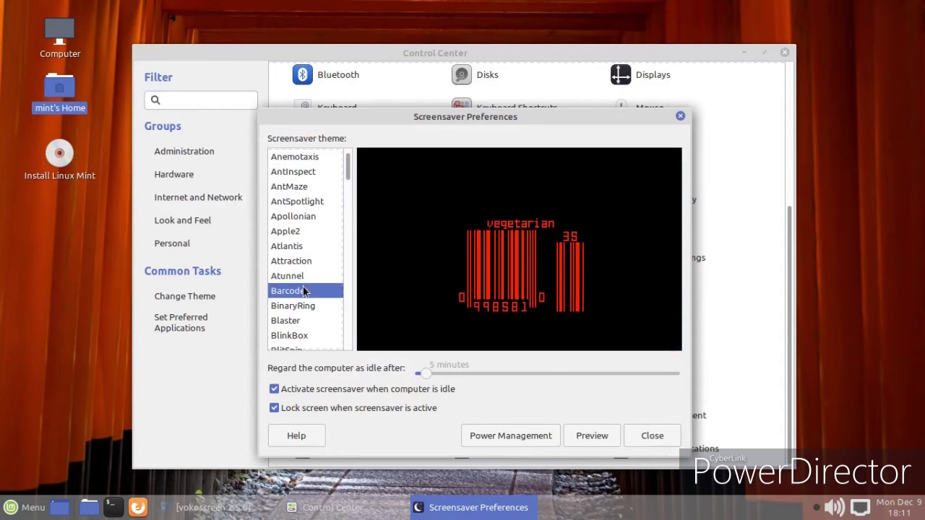
{"action": "scroll", "coordinate": [303, 291], "scroll_direction": "down", "scroll_amount": 2}
{"action": "left_click", "coordinate": [296, 305]}
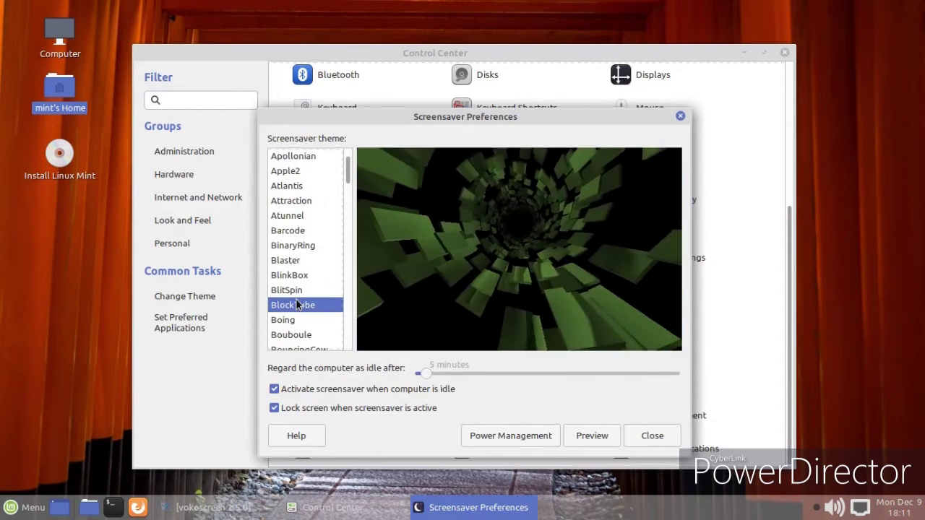
{"action": "left_click", "coordinate": [642, 437]}
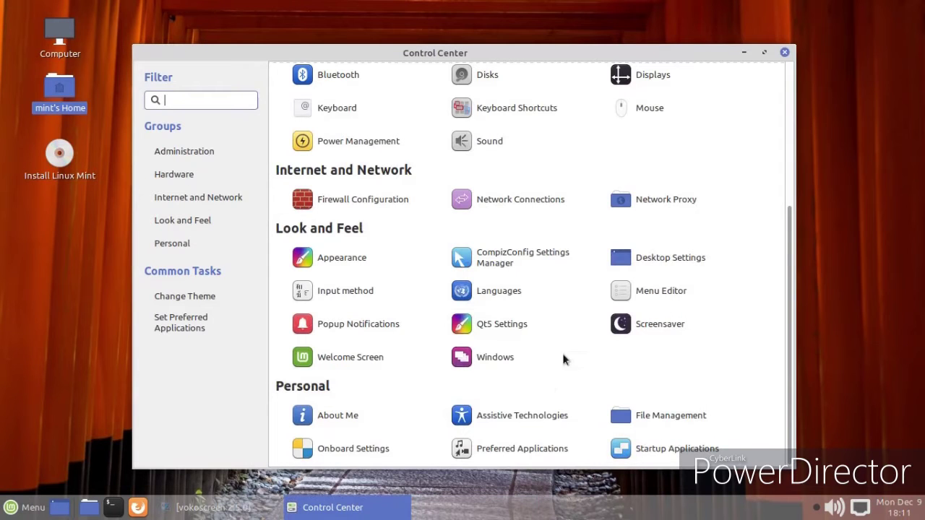
Open the CompizConfig Settings Manager past its warning, look at the plugin list, and close it and the Control Center.
{"action": "left_click", "coordinate": [512, 258]}
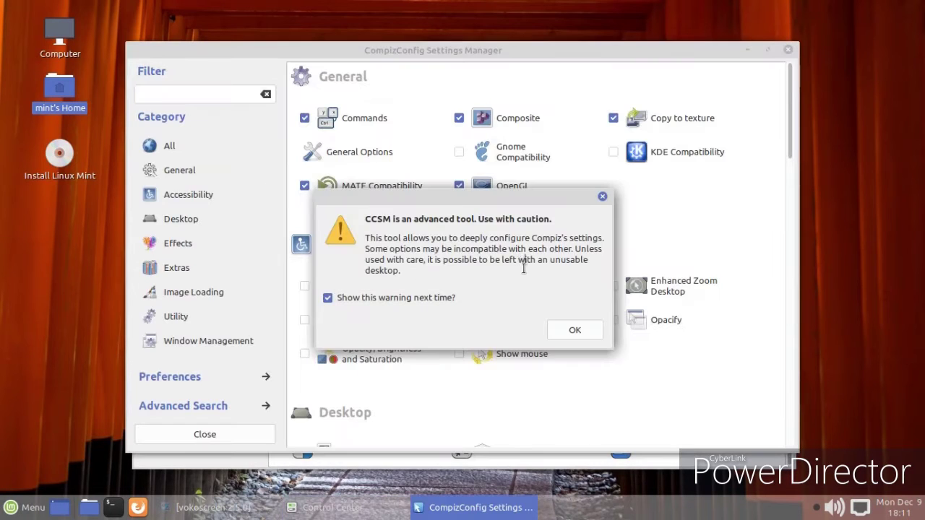
{"action": "left_click", "coordinate": [567, 330]}
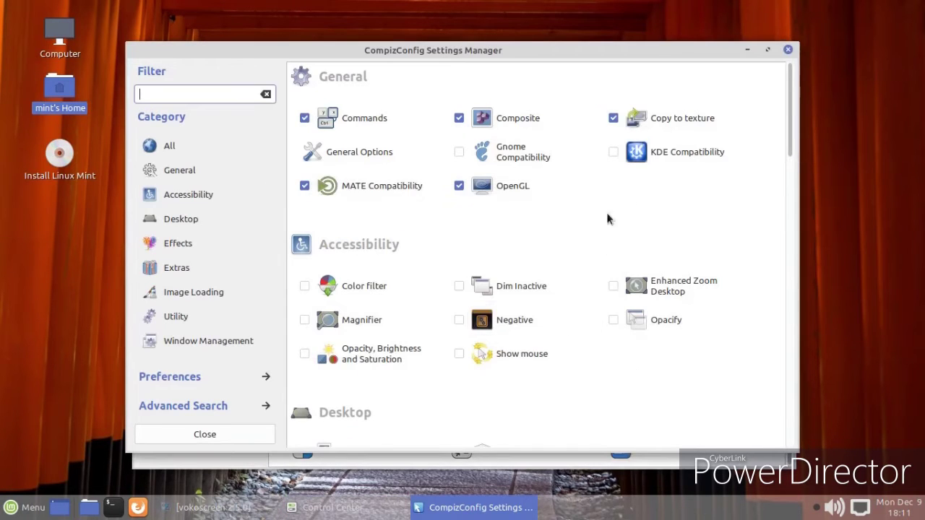
{"action": "left_click", "coordinate": [788, 51]}
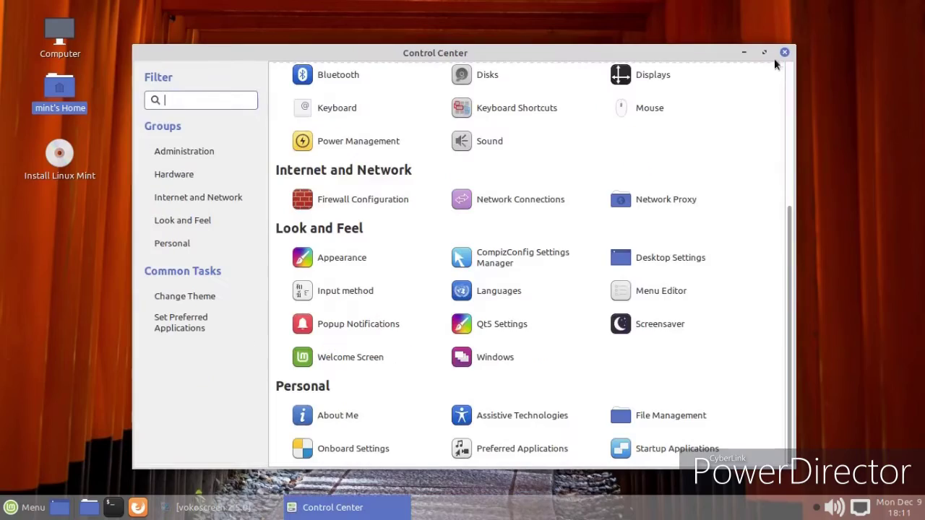
{"action": "left_click", "coordinate": [781, 51]}
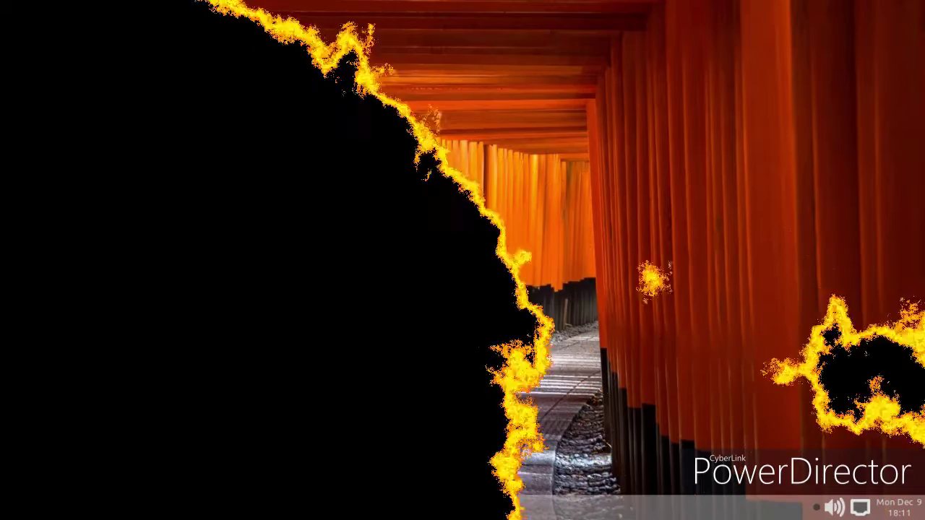
Open the desktop's appearance preferences, view the installed themes and follow the link to get more themes online.
{"action": "right_click", "coordinate": [241, 144]}
{"action": "left_click", "coordinate": [289, 292]}
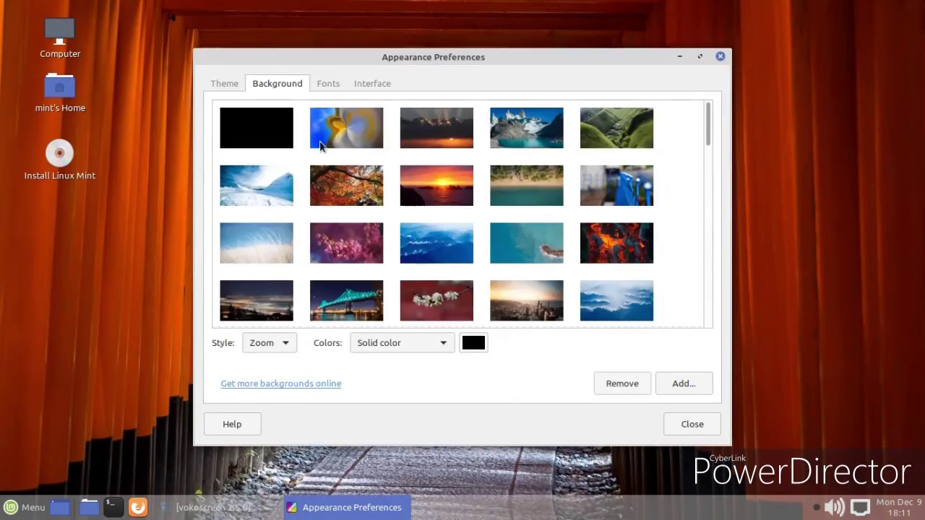
{"action": "left_click", "coordinate": [220, 84]}
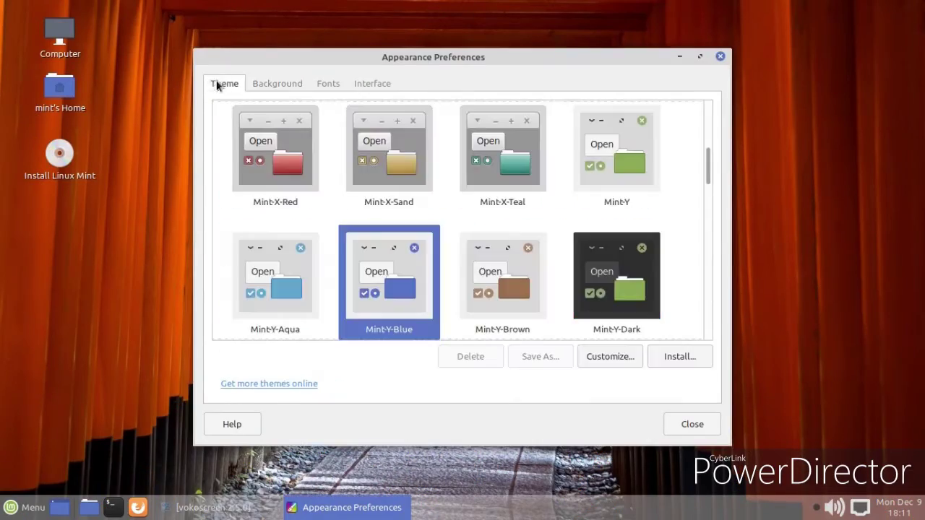
{"action": "left_click", "coordinate": [244, 384]}
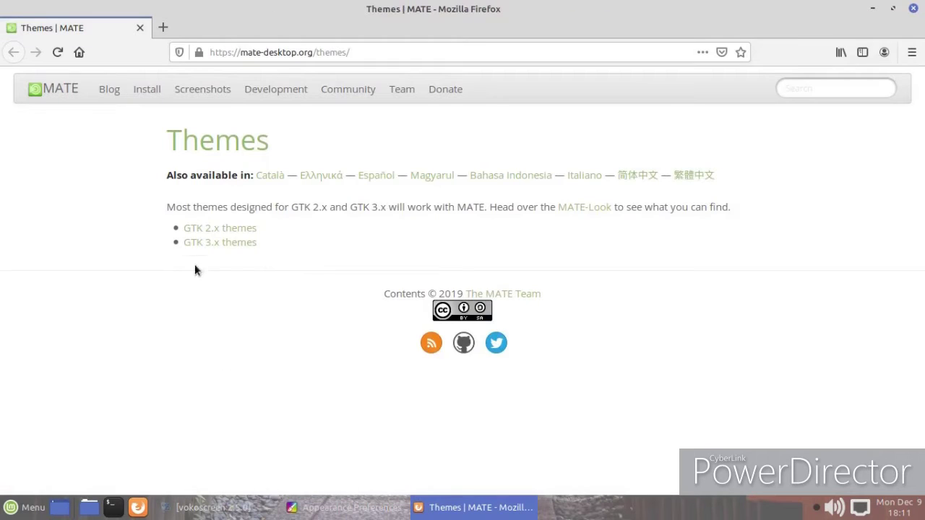
Browse the GTK 3.x themes on Mate-Look and examine the ChromeOS GTK Theme page.
{"action": "left_click", "coordinate": [192, 242]}
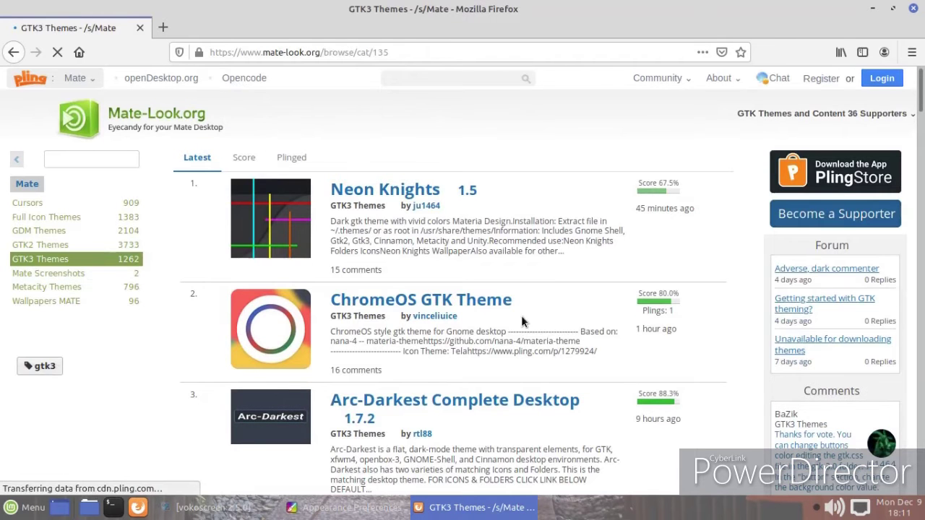
{"action": "left_click", "coordinate": [457, 314]}
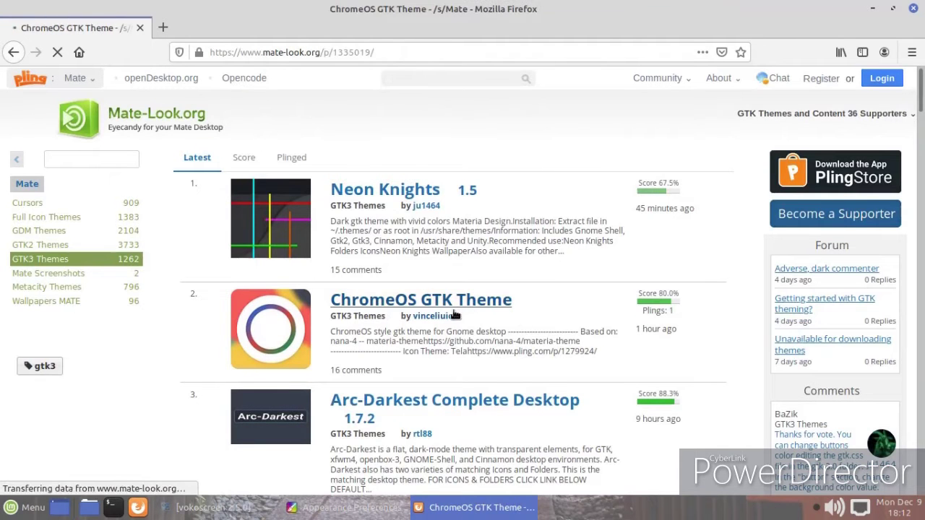
{"action": "scroll", "coordinate": [453, 309], "scroll_direction": "down", "scroll_amount": 1}
{"action": "scroll", "coordinate": [454, 318], "scroll_direction": "down", "scroll_amount": 1}
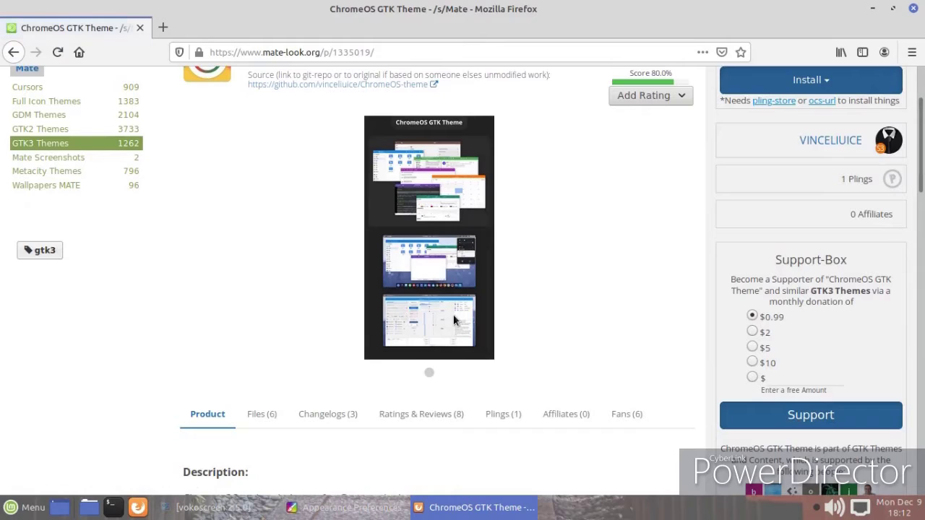
Return to the GTK3 Themes list, look through it and view the McHigh Sierra theme page.
{"action": "left_click", "coordinate": [13, 52]}
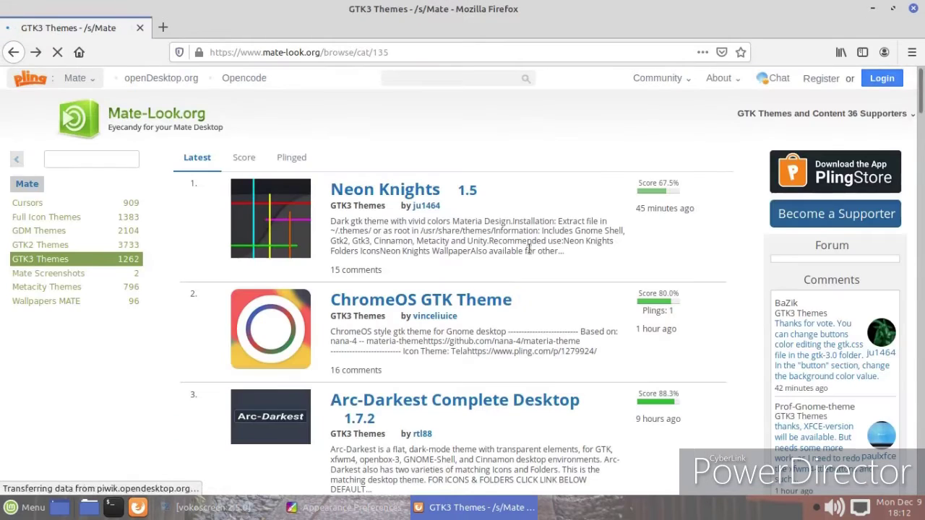
{"action": "scroll", "coordinate": [586, 251], "scroll_direction": "down", "scroll_amount": 3}
{"action": "scroll", "coordinate": [589, 253], "scroll_direction": "down", "scroll_amount": 7}
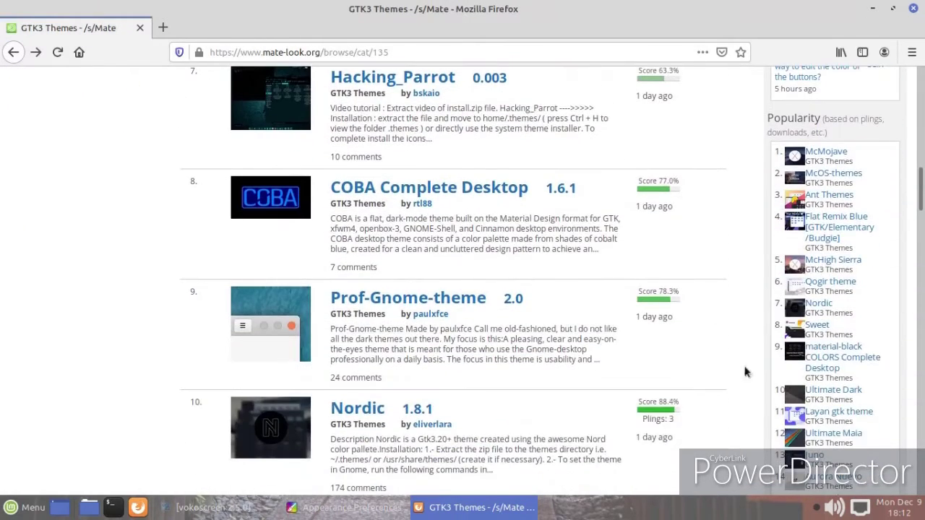
{"action": "left_click", "coordinate": [829, 266]}
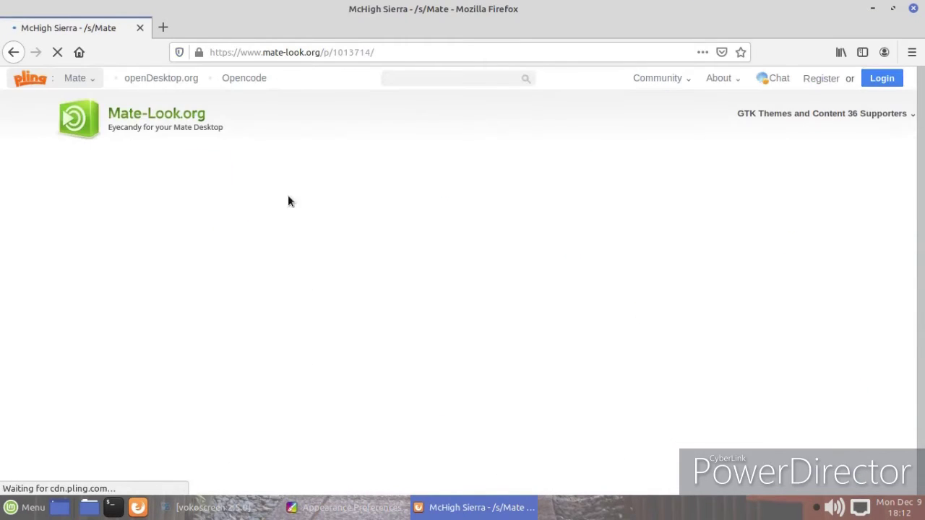
{"action": "left_click", "coordinate": [13, 52]}
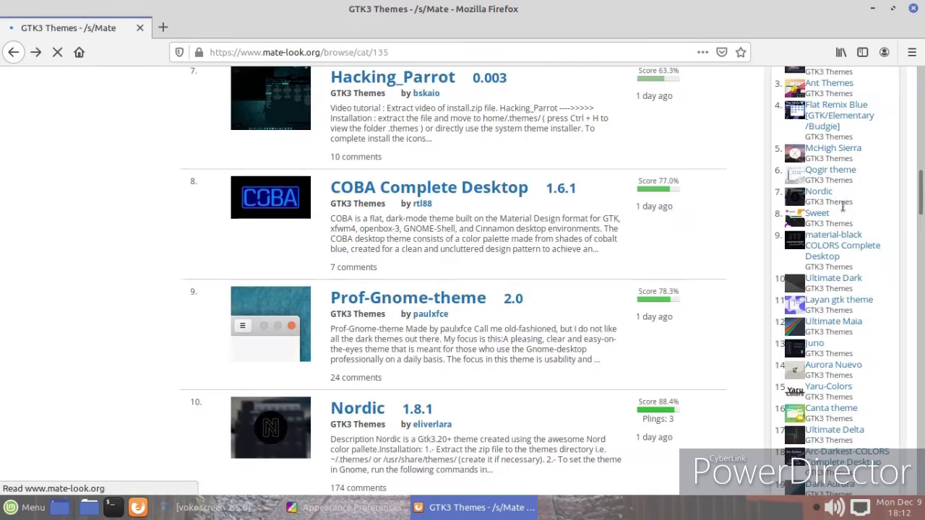
Open the McMojave theme page from the popularity list, dismiss the tracking notice and show the theme's files.
{"action": "left_click", "coordinate": [809, 235]}
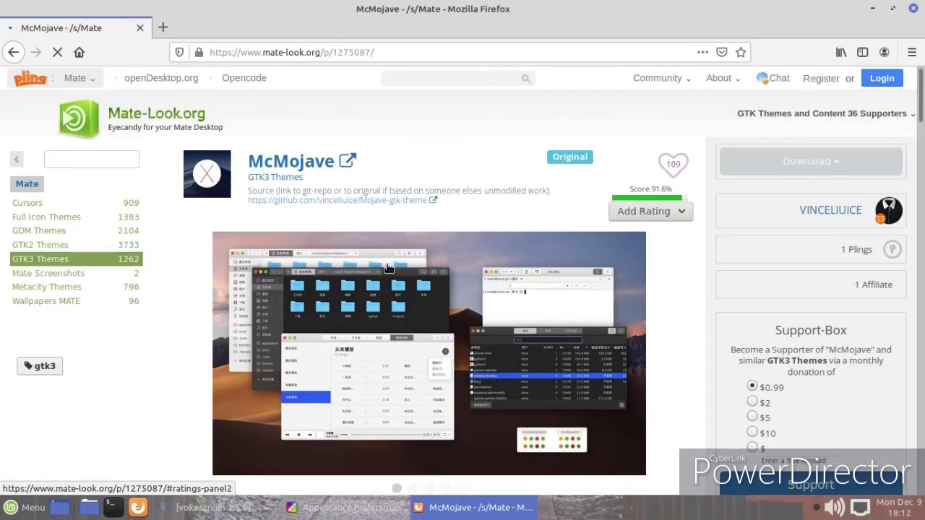
{"action": "scroll", "coordinate": [388, 268], "scroll_direction": "down", "scroll_amount": 3}
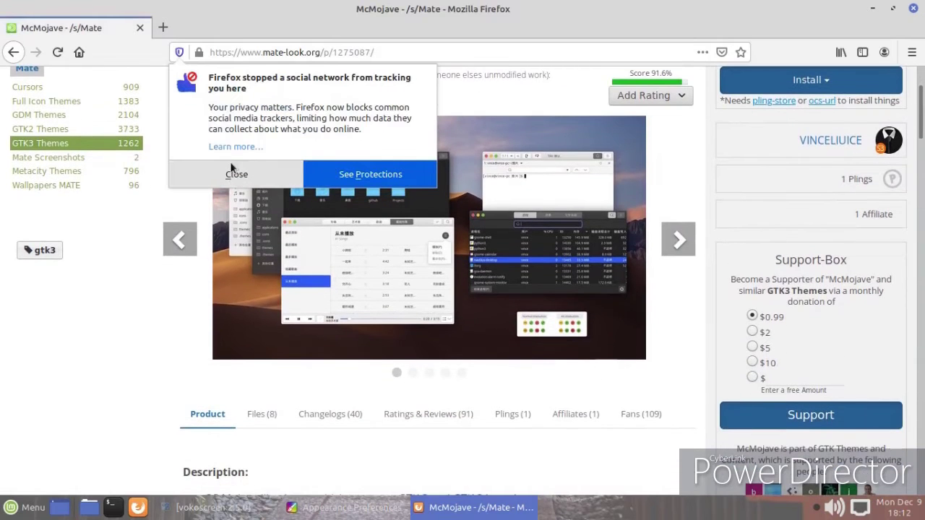
{"action": "left_click", "coordinate": [234, 171]}
{"action": "left_click", "coordinate": [258, 414]}
{"action": "scroll", "coordinate": [549, 444], "scroll_direction": "down", "scroll_amount": 3}
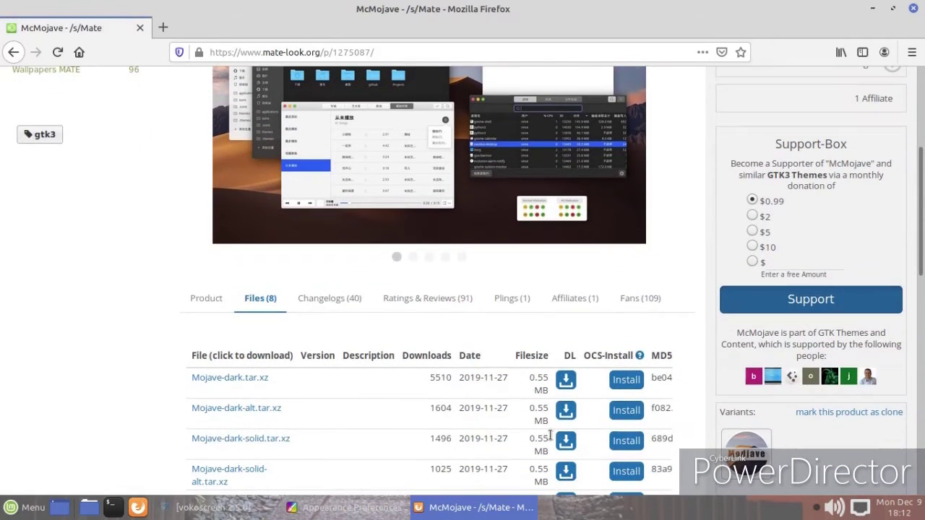
Download and save Mojave-dark.tar.xz from the McMojave files and close the browser.
{"action": "left_click", "coordinate": [566, 385]}
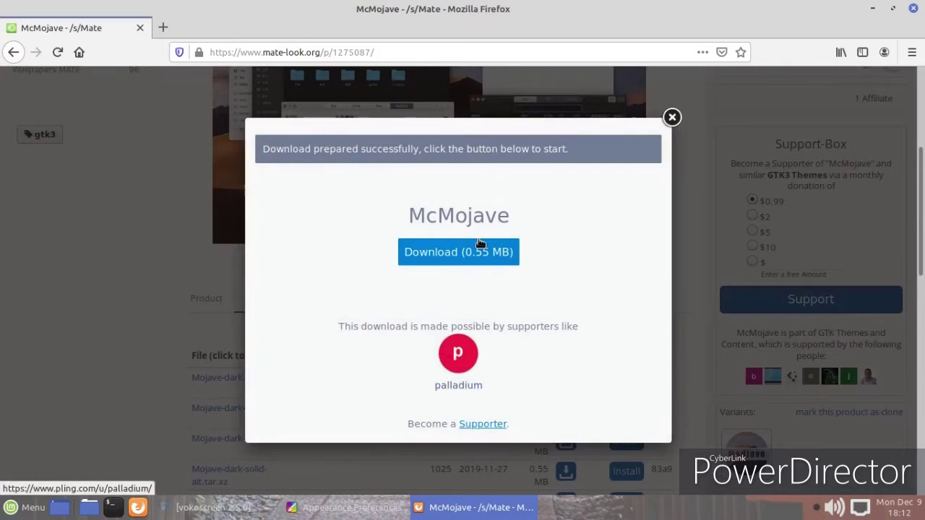
{"action": "left_click", "coordinate": [480, 246]}
{"action": "left_click", "coordinate": [391, 271]}
{"action": "left_click", "coordinate": [580, 335]}
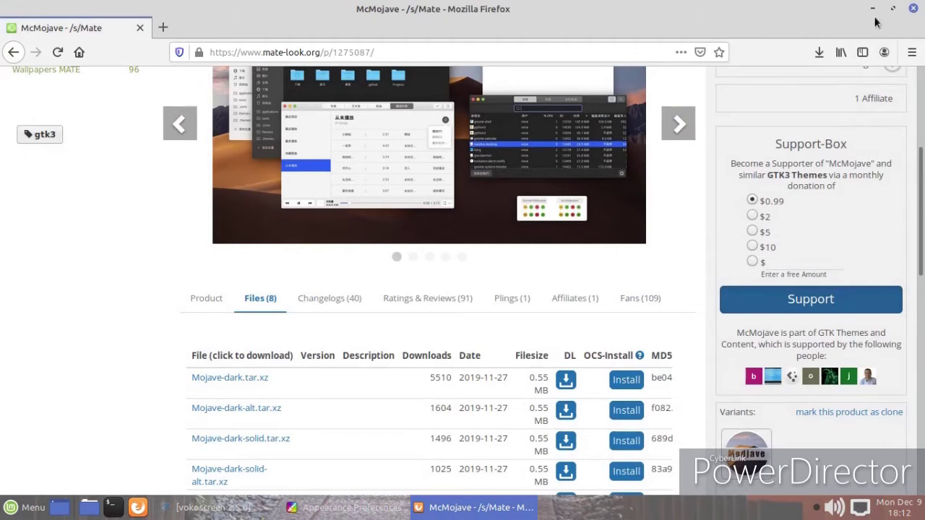
{"action": "left_click", "coordinate": [912, 9]}
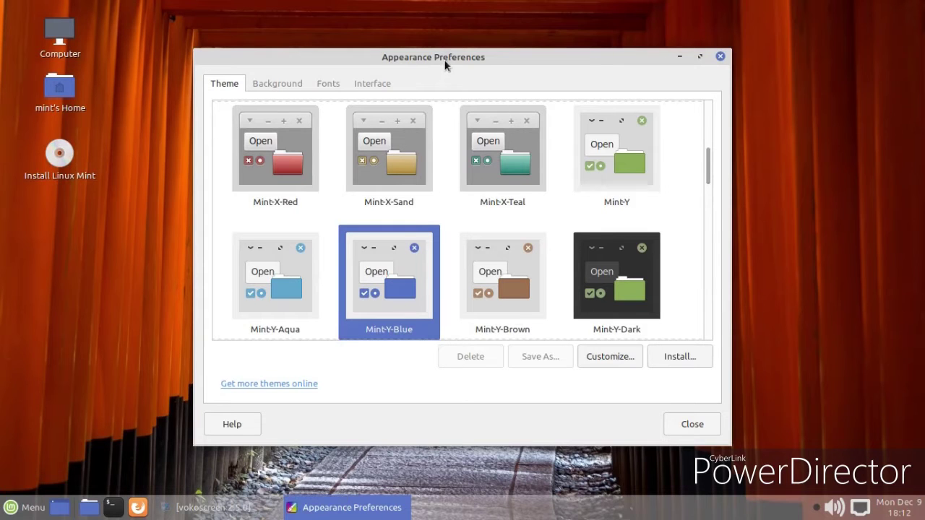
Open the Downloads folder from the home folder and extract Mojave-dark.tar.xz there.
{"action": "left_click_drag", "start_coordinate": [443, 63], "coordinate": [474, 63]}
{"action": "double_click", "coordinate": [73, 88]}
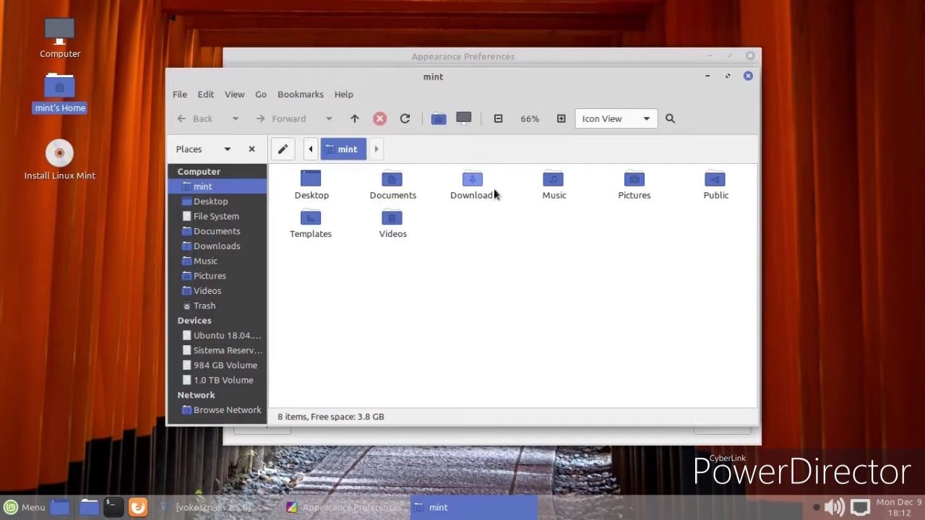
{"action": "double_click", "coordinate": [474, 182]}
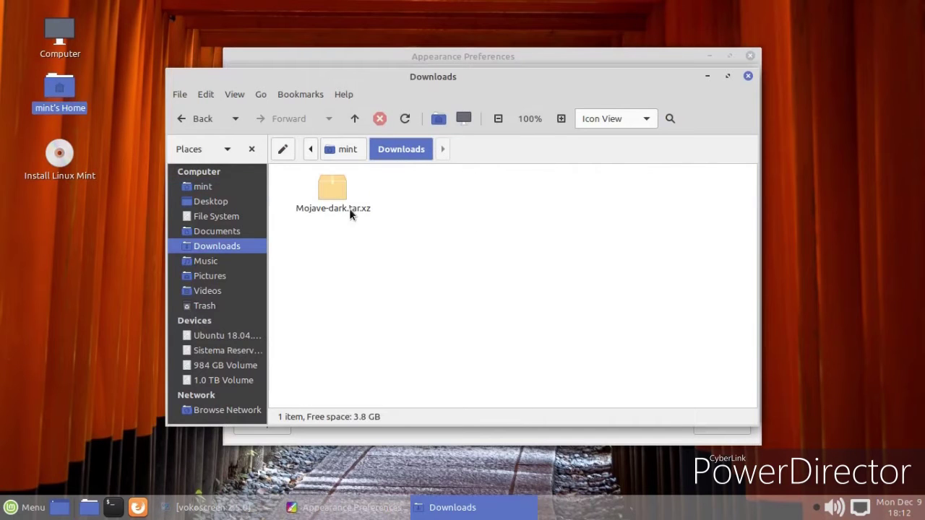
{"action": "right_click", "coordinate": [330, 191]}
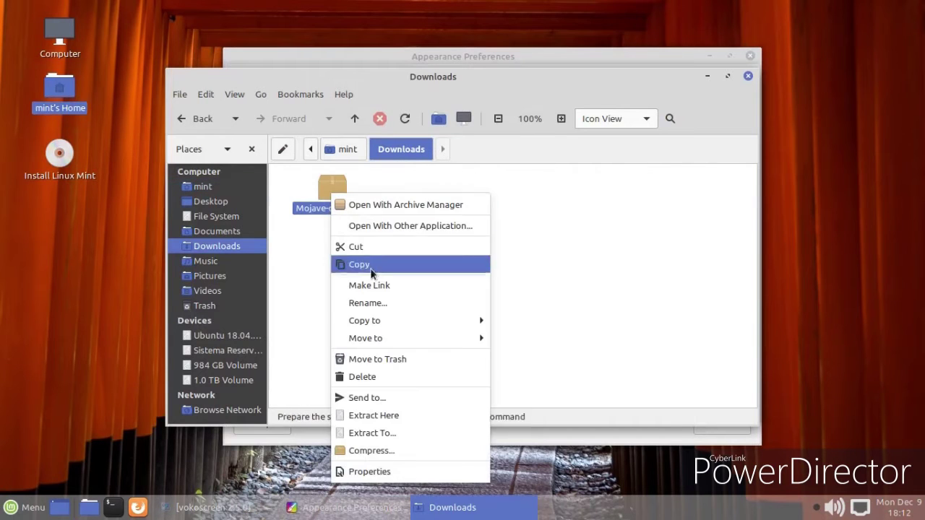
{"action": "left_click", "coordinate": [430, 415]}
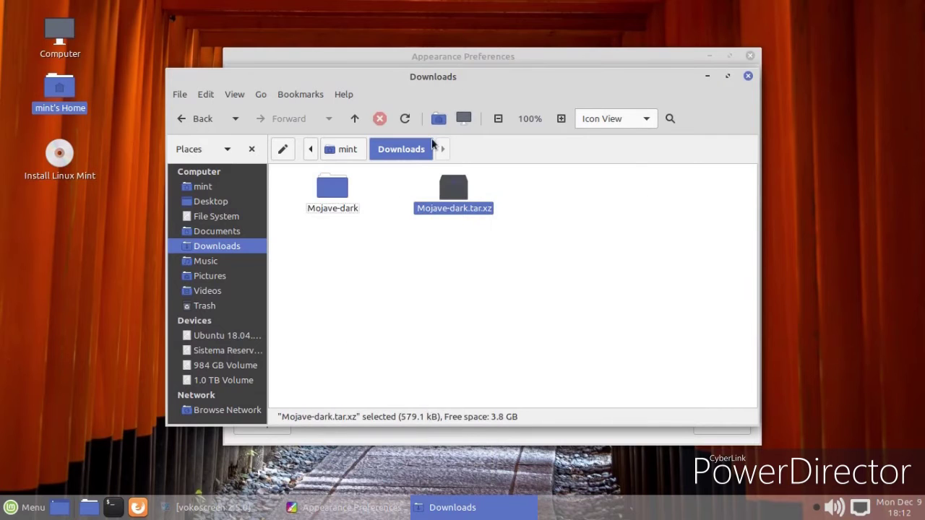
Install the extracted Mojave-dark folder as a theme in the Appearance Preferences and acknowledge the installation.
{"action": "left_click_drag", "start_coordinate": [455, 80], "coordinate": [376, 204]}
{"action": "left_click_drag", "start_coordinate": [244, 320], "coordinate": [697, 158]}
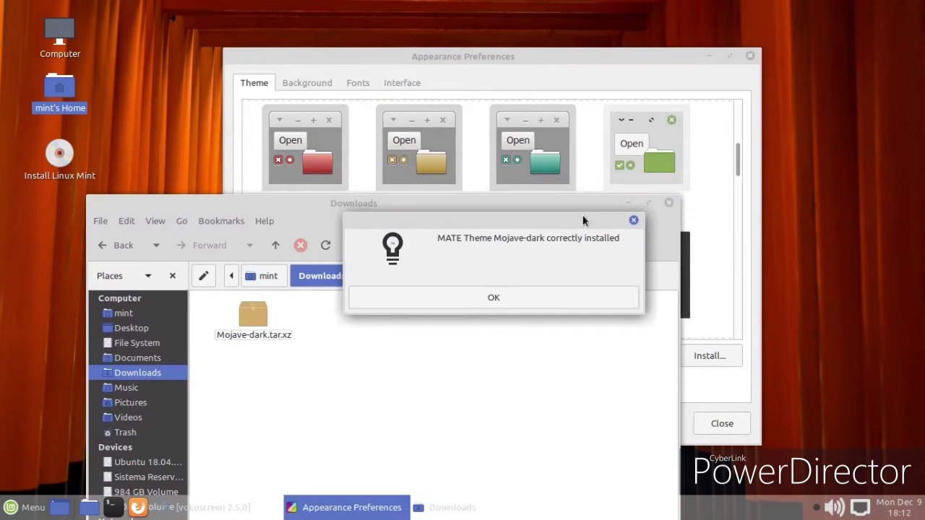
{"action": "left_click", "coordinate": [541, 295]}
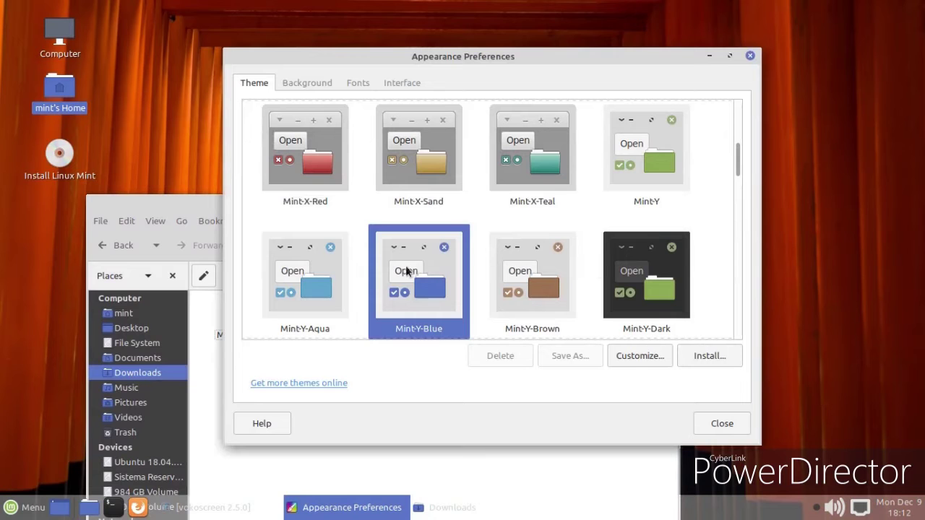
Try the Mint-Y-Teal theme and apply the newly installed Mojave-dark theme.
{"action": "scroll", "coordinate": [578, 213], "scroll_direction": "down", "scroll_amount": 10}
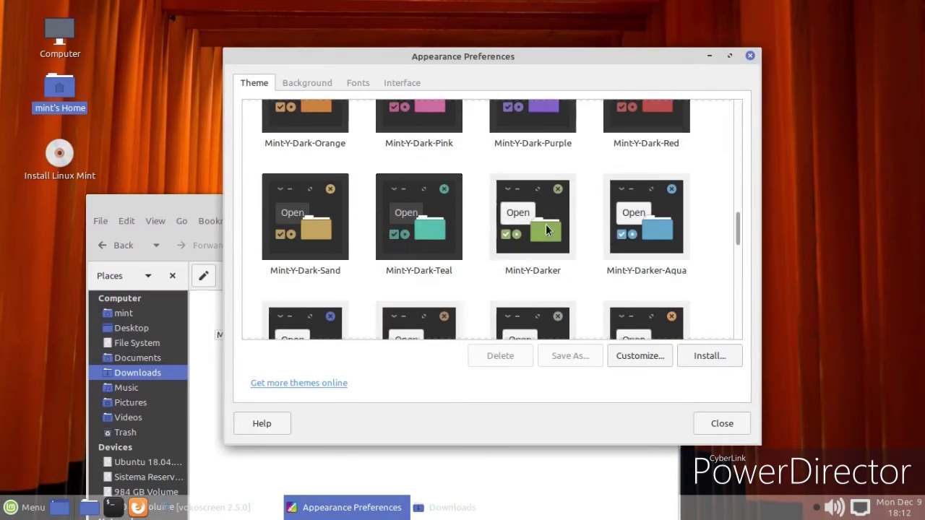
{"action": "scroll", "coordinate": [543, 228], "scroll_direction": "down", "scroll_amount": 5}
{"action": "scroll", "coordinate": [540, 228], "scroll_direction": "down", "scroll_amount": 3}
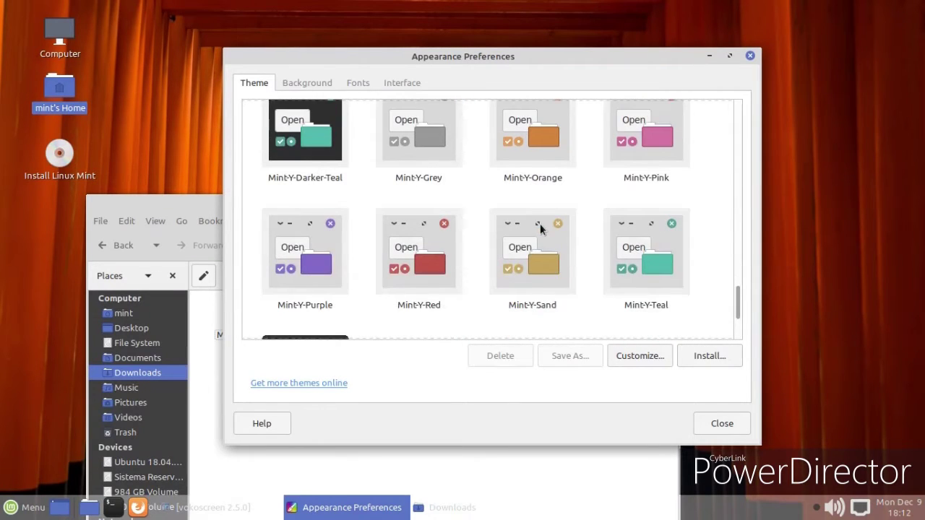
{"action": "left_click", "coordinate": [646, 256]}
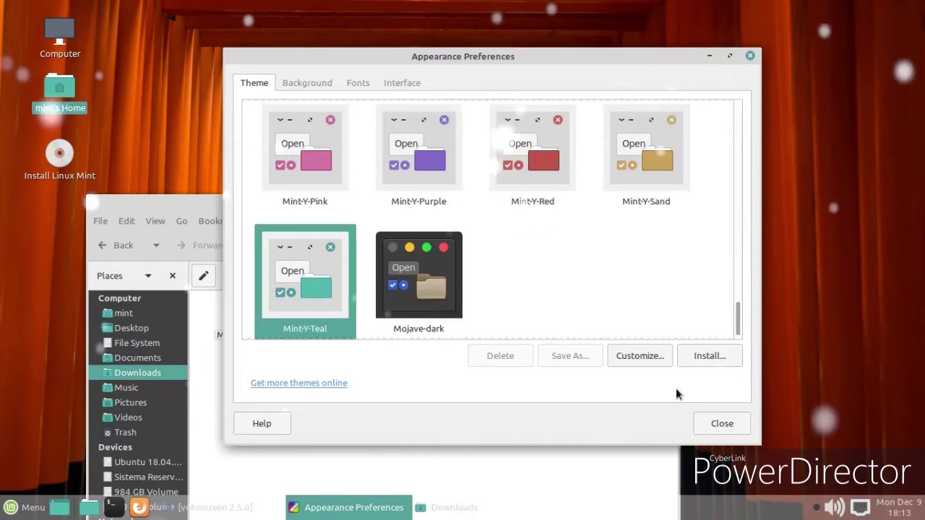
{"action": "left_click", "coordinate": [426, 316]}
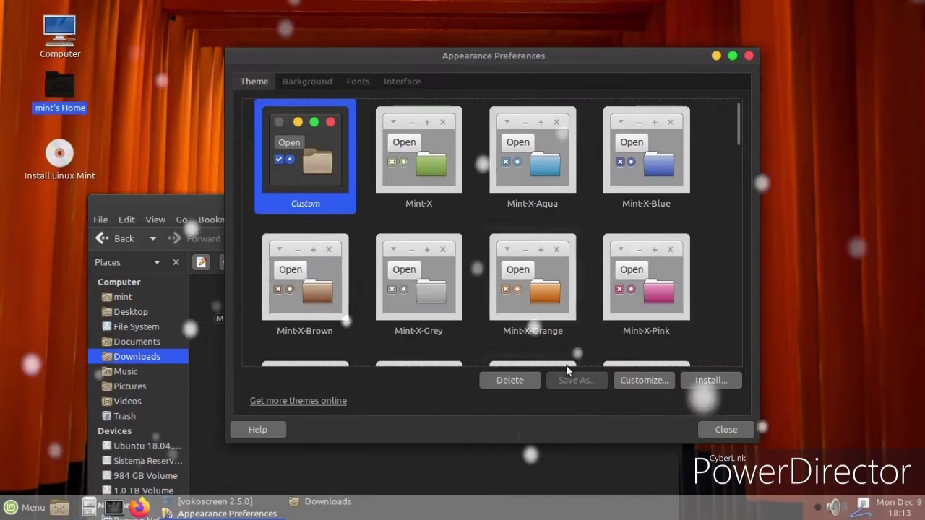
Open the icon choices for customizing the theme and try the MATE, Mint-X-Teal and Mint-Y-Dark-Aqua icon sets.
{"action": "left_click", "coordinate": [619, 381]}
{"action": "left_click", "coordinate": [520, 138]}
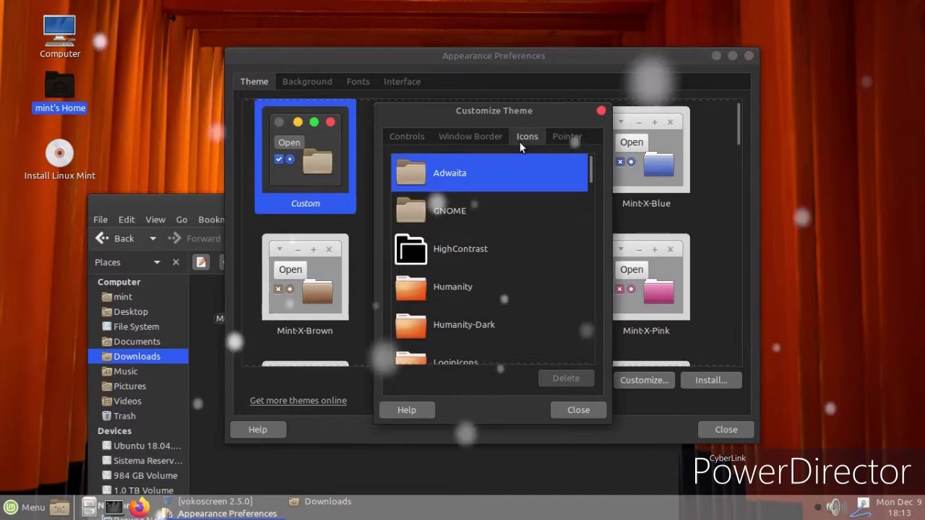
{"action": "scroll", "coordinate": [495, 224], "scroll_direction": "down", "scroll_amount": 4}
{"action": "left_click", "coordinate": [491, 241]}
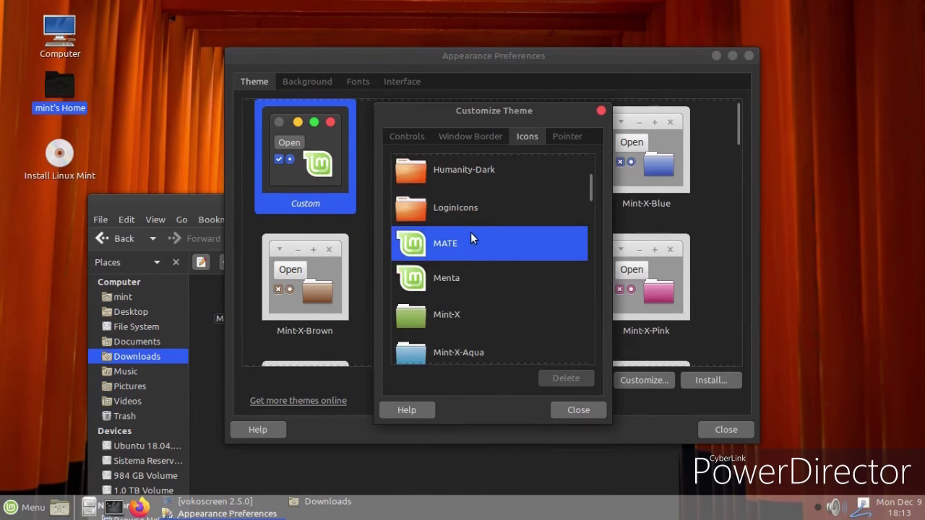
{"action": "scroll", "coordinate": [469, 277], "scroll_direction": "down", "scroll_amount": 5}
{"action": "scroll", "coordinate": [469, 276], "scroll_direction": "down", "scroll_amount": 5}
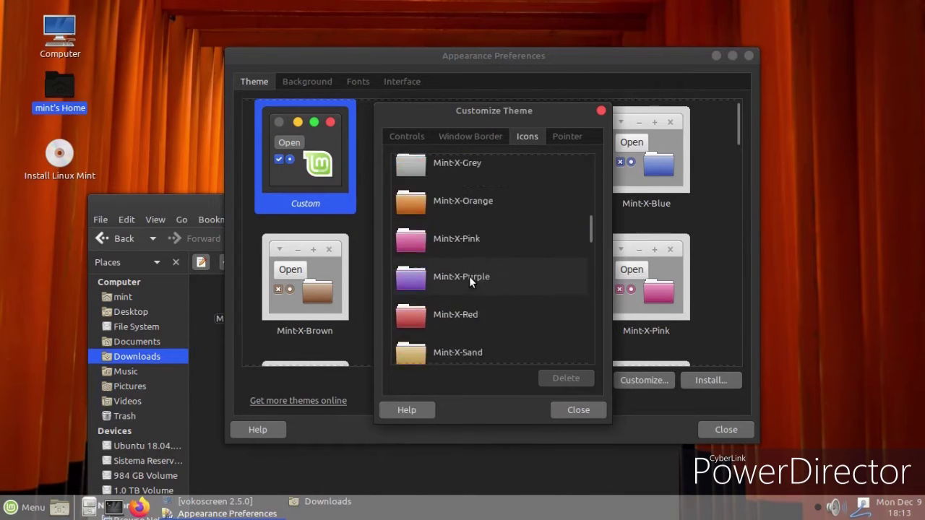
{"action": "left_click", "coordinate": [468, 275]}
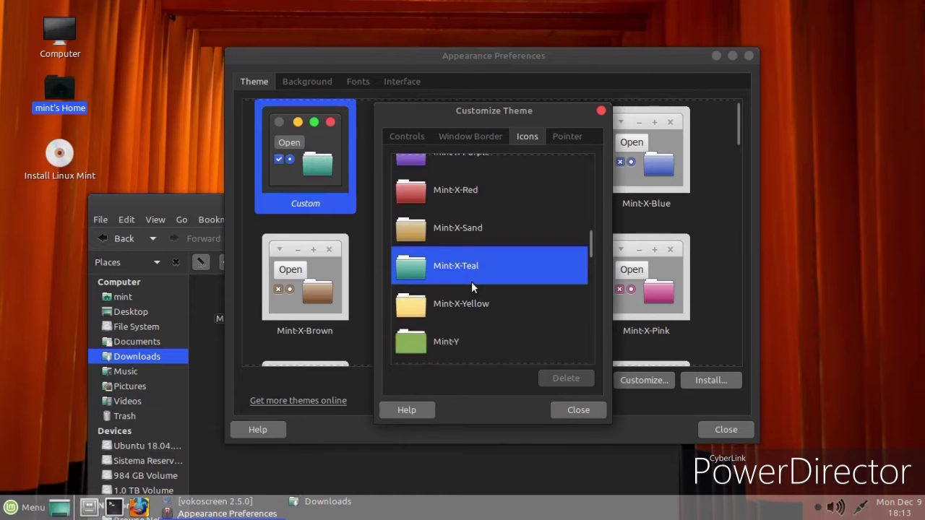
{"action": "scroll", "coordinate": [471, 281], "scroll_direction": "down", "scroll_amount": 5}
{"action": "left_click", "coordinate": [471, 269]}
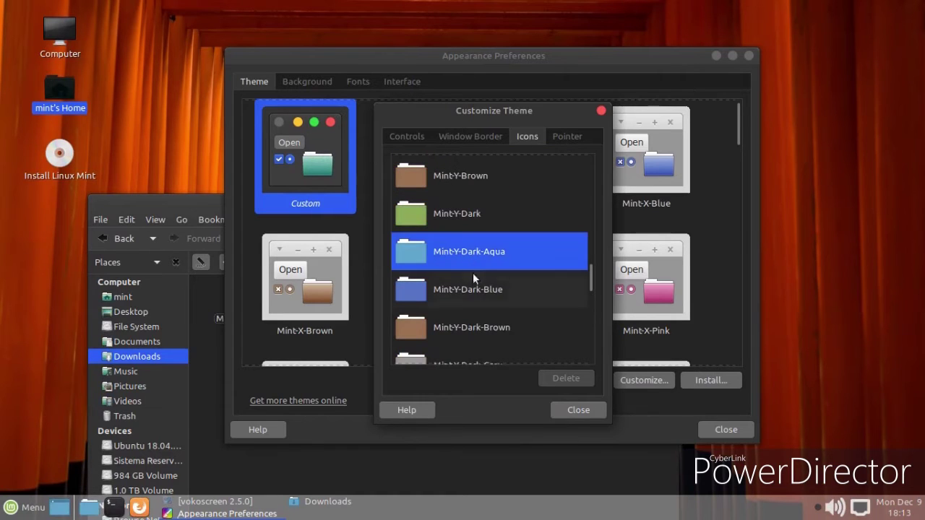
Set the custom theme's icons to Mint-Y-Dark-Teal, check them in the main menu and close the theme customization.
{"action": "scroll", "coordinate": [473, 267], "scroll_direction": "down", "scroll_amount": 5}
{"action": "scroll", "coordinate": [473, 273], "scroll_direction": "down", "scroll_amount": 3}
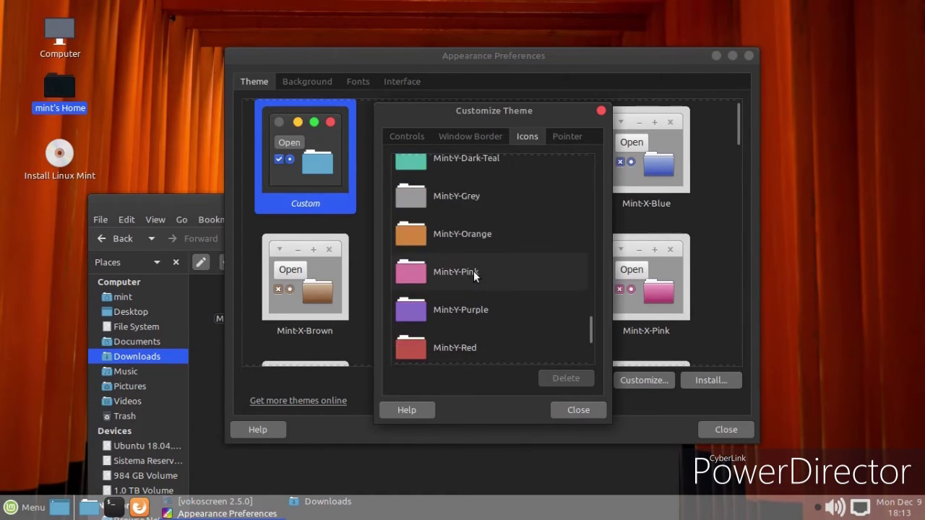
{"action": "scroll", "coordinate": [478, 210], "scroll_direction": "up", "scroll_amount": 2}
{"action": "left_click", "coordinate": [476, 235]}
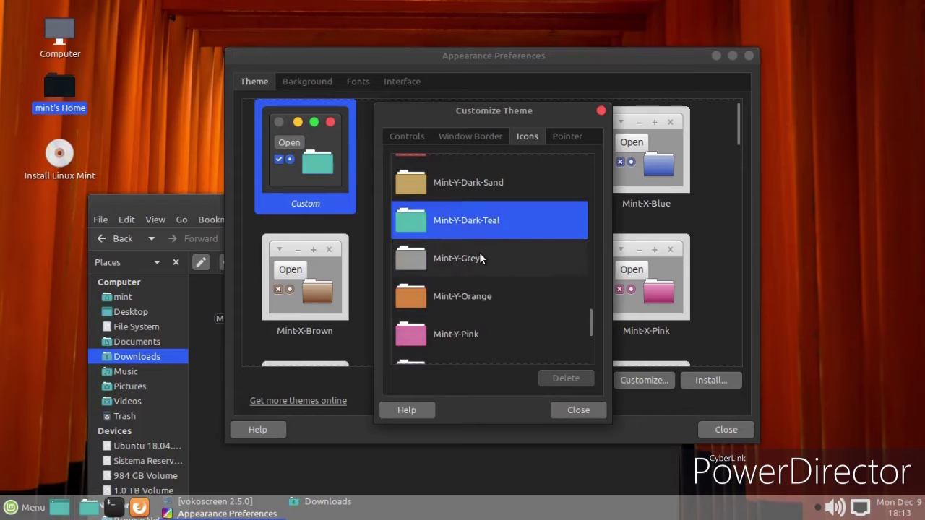
{"action": "left_click", "coordinate": [10, 514]}
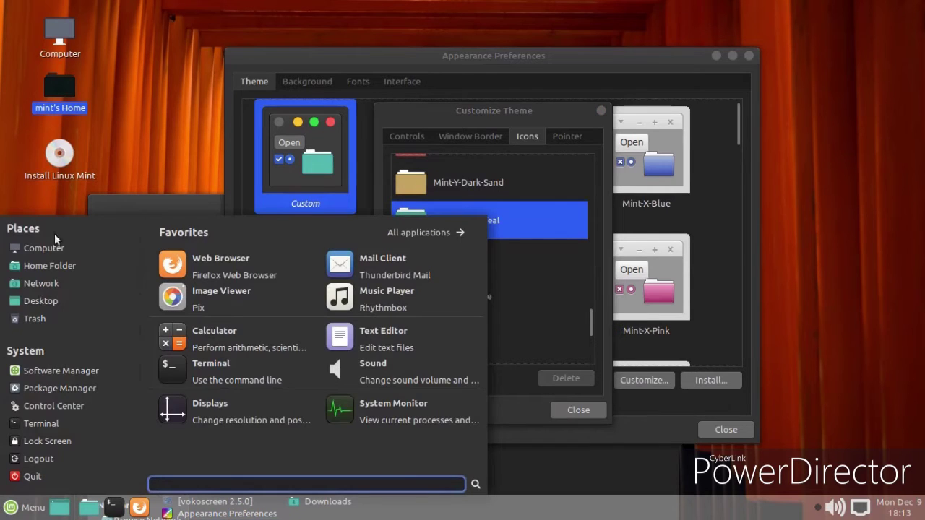
{"action": "left_click", "coordinate": [587, 415]}
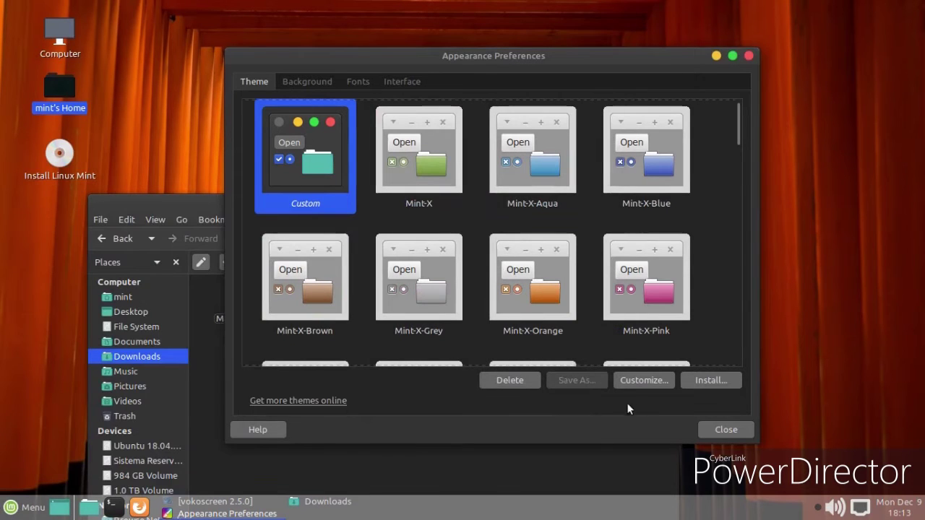
Set the sunset over sea rocks picture as desktop background and close the Appearance Preferences and Downloads windows.
{"action": "left_click", "coordinate": [310, 80]}
{"action": "left_click", "coordinate": [451, 179]}
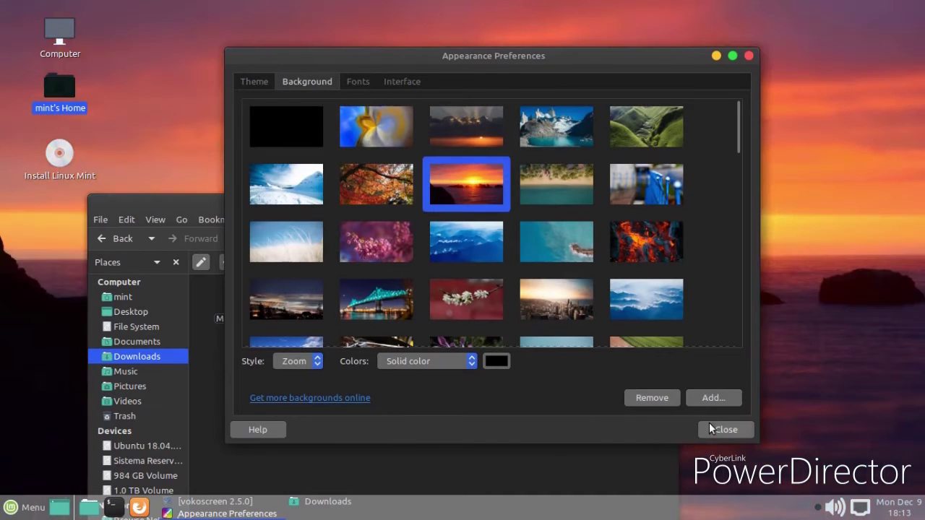
{"action": "left_click", "coordinate": [711, 429]}
{"action": "left_click", "coordinate": [668, 205]}
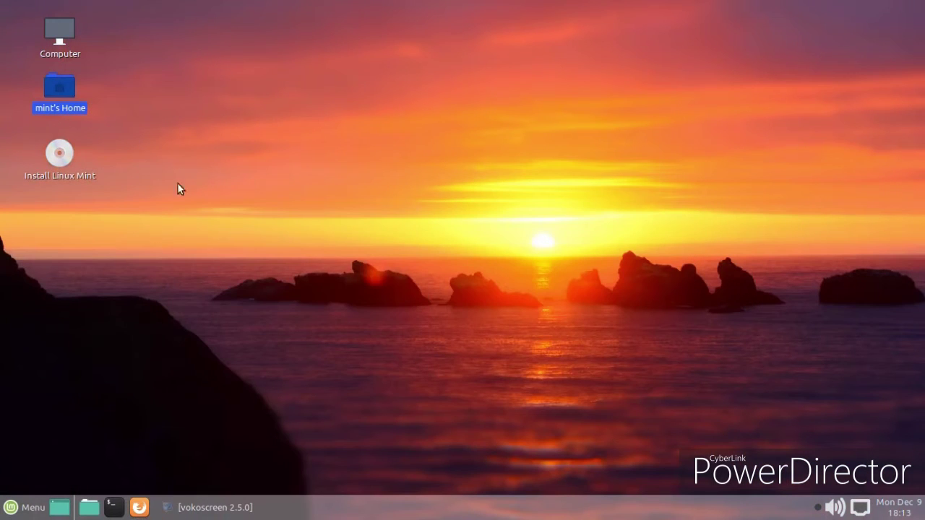
Open the System Monitor, move its window aside and toggle showing the desktop.
{"action": "left_click", "coordinate": [26, 507]}
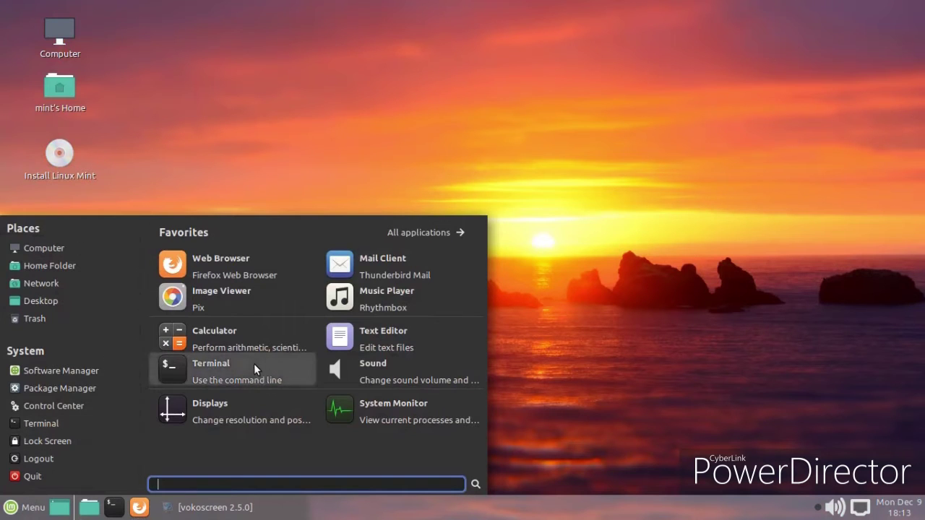
{"action": "left_click", "coordinate": [373, 394]}
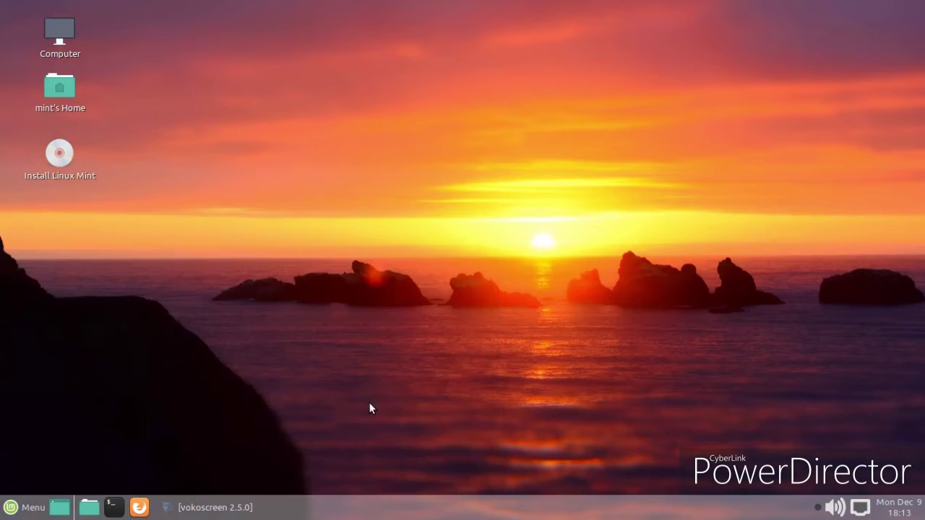
{"action": "left_click_drag", "start_coordinate": [313, 55], "coordinate": [633, 32]}
{"action": "left_click", "coordinate": [60, 509]}
{"action": "left_click", "coordinate": [60, 510]}
Open the home folder to view the file manager in the new theme and close it.
{"action": "left_click", "coordinate": [89, 508]}
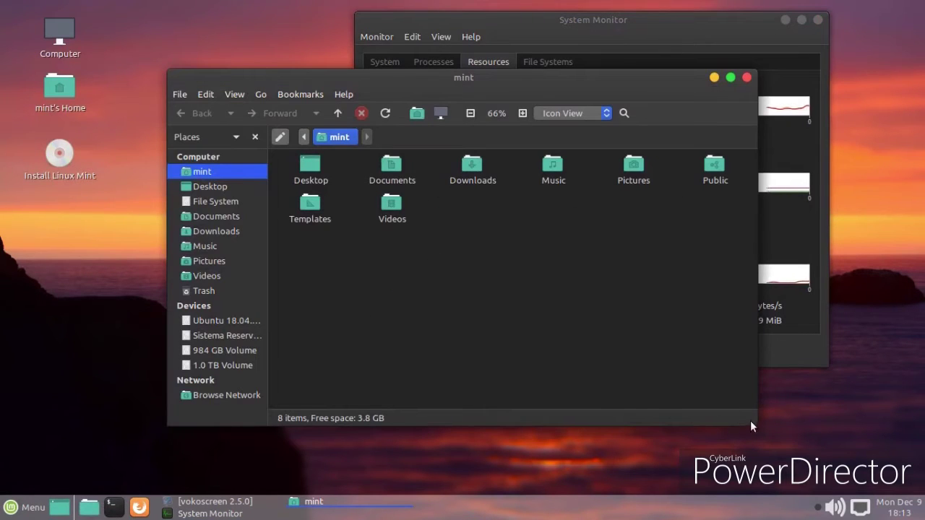
{"action": "left_click", "coordinate": [746, 78]}
{"action": "left_click", "coordinate": [295, 126]}
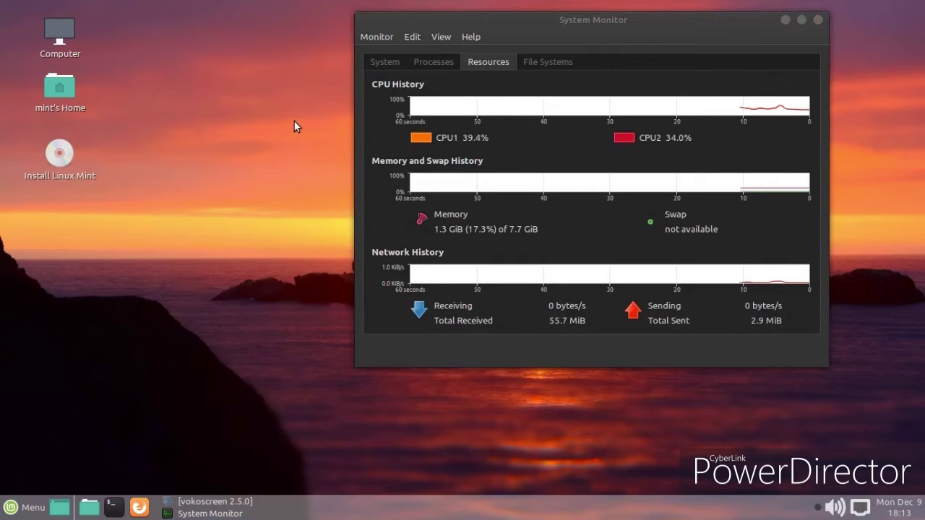
Close the System Monitor, then view the panel's general properties and close them.
{"action": "left_click", "coordinate": [818, 20]}
{"action": "right_click", "coordinate": [354, 507]}
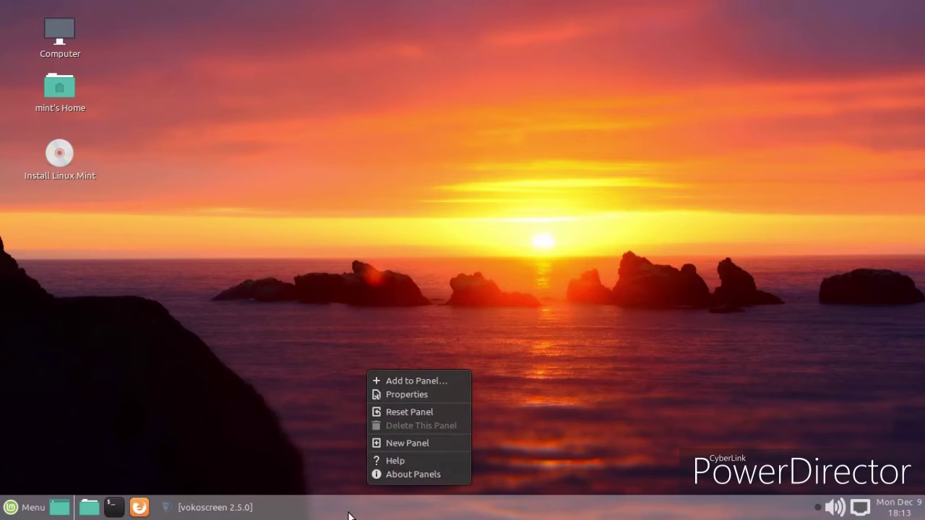
{"action": "left_click", "coordinate": [405, 401]}
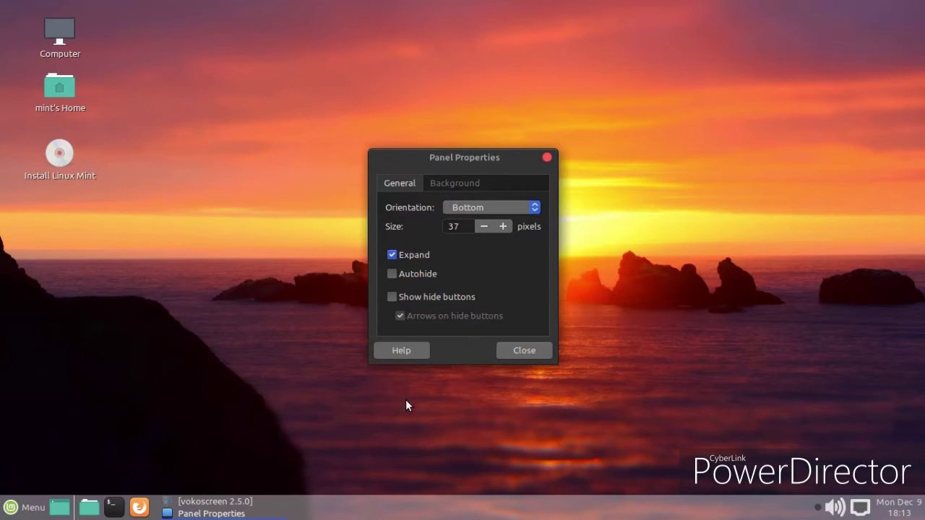
{"action": "left_click", "coordinate": [535, 354]}
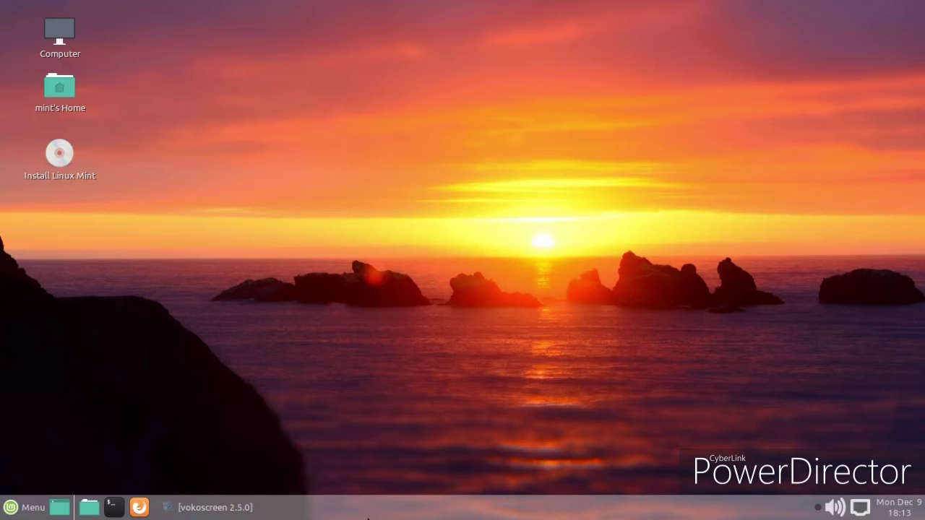
Add the Main Menu applet to the desktop panel.
{"action": "right_click", "coordinate": [368, 516]}
{"action": "left_click", "coordinate": [394, 388]}
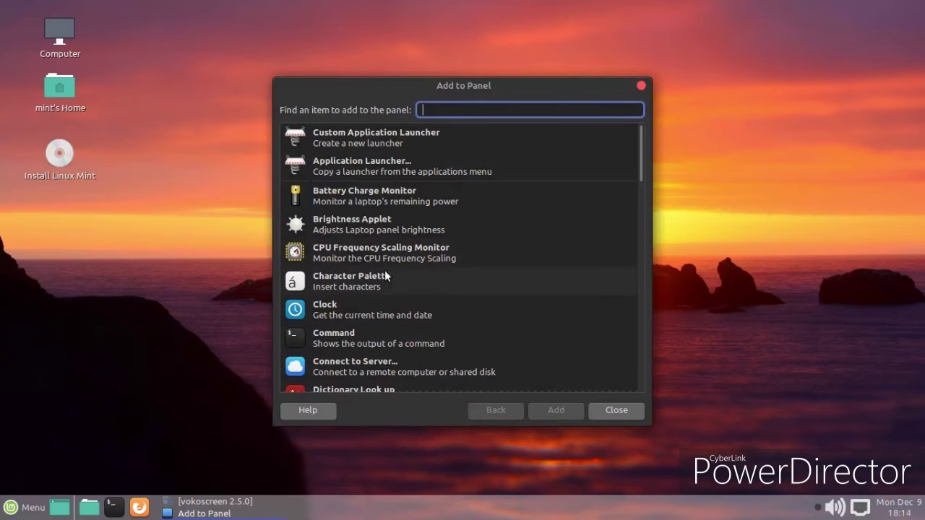
{"action": "scroll", "coordinate": [387, 277], "scroll_direction": "down", "scroll_amount": 8}
{"action": "scroll", "coordinate": [408, 273], "scroll_direction": "down", "scroll_amount": 6}
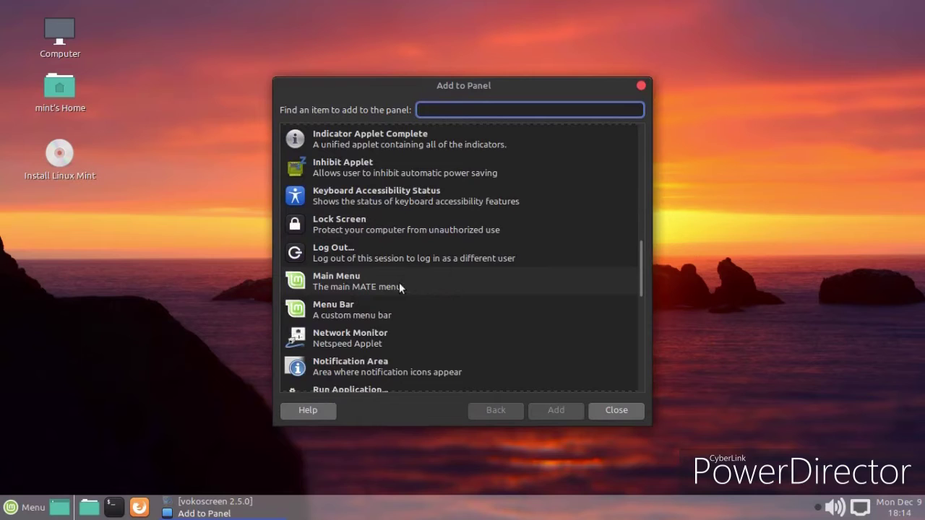
{"action": "left_click", "coordinate": [390, 273]}
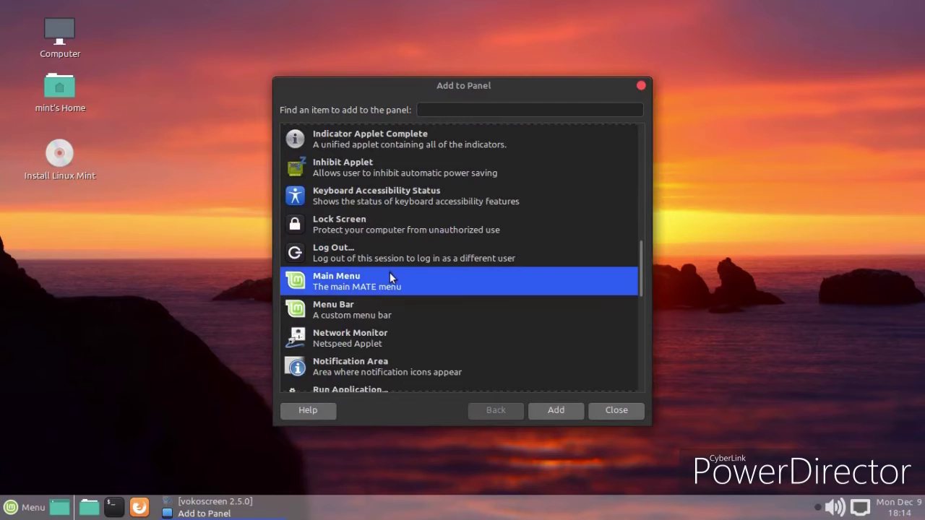
{"action": "left_click", "coordinate": [547, 414]}
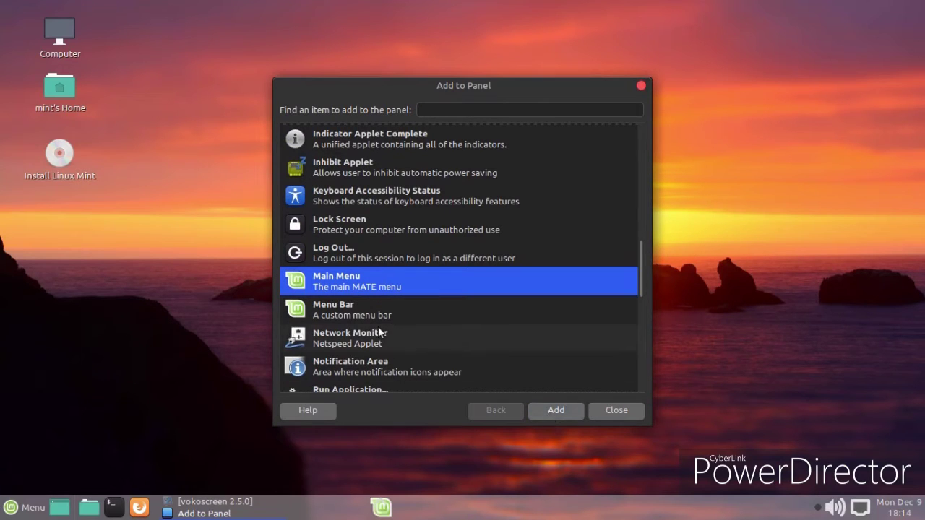
Add the Menu Bar applet to the panel and finish adding panel items.
{"action": "left_click", "coordinate": [381, 333]}
{"action": "left_click", "coordinate": [382, 305]}
{"action": "left_click", "coordinate": [553, 411]}
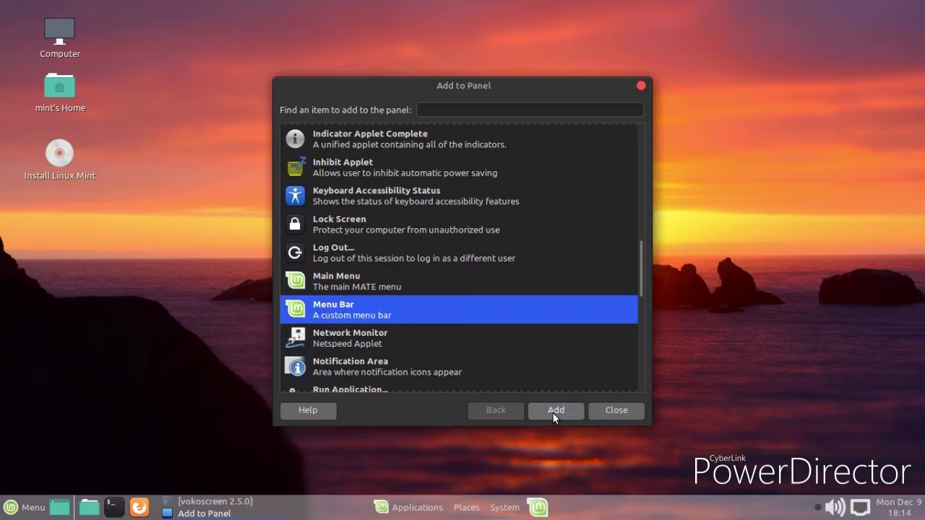
{"action": "left_click", "coordinate": [611, 410]}
Launch Celluloid from the main menu's full list of applications.
{"action": "left_click", "coordinate": [417, 507]}
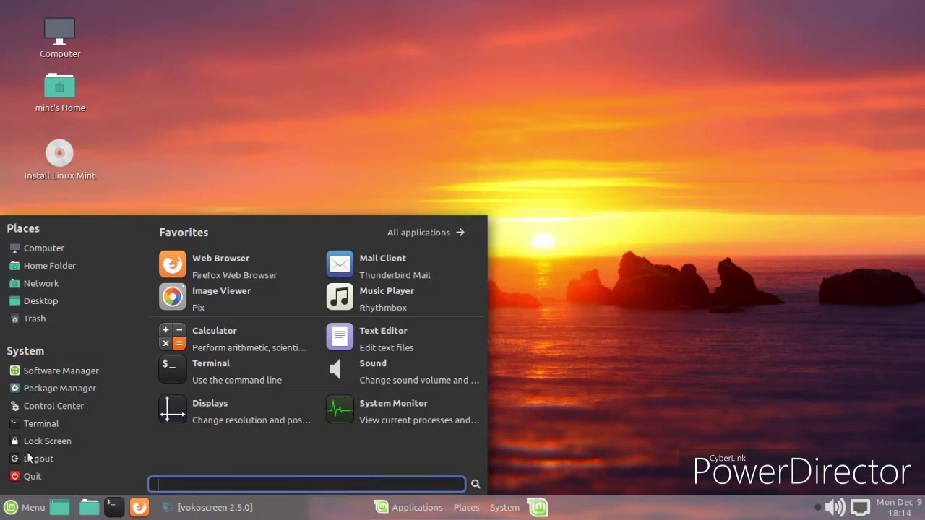
{"action": "left_click", "coordinate": [414, 233]}
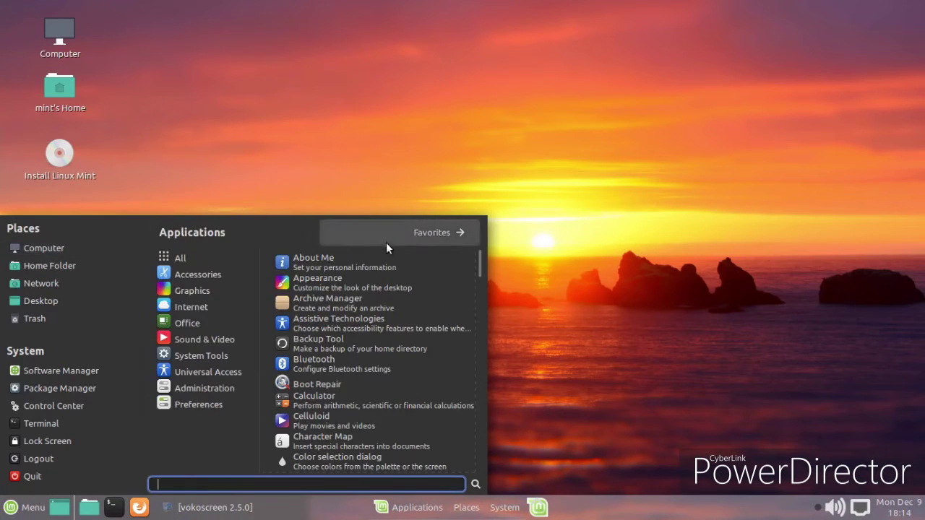
{"action": "scroll", "coordinate": [376, 291], "scroll_direction": "down", "scroll_amount": 2}
{"action": "scroll", "coordinate": [391, 289], "scroll_direction": "down", "scroll_amount": 1}
{"action": "left_click", "coordinate": [386, 327]}
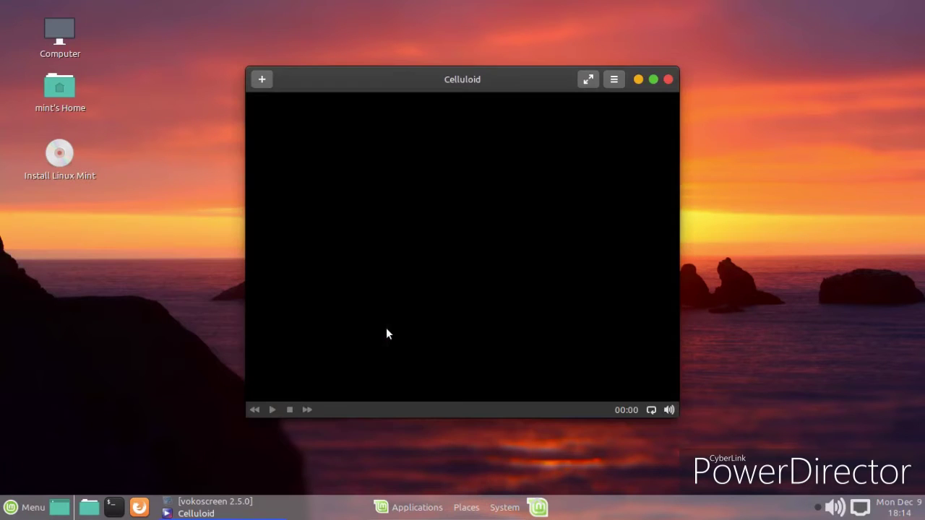
{"action": "left_click", "coordinate": [264, 80]}
{"action": "left_click", "coordinate": [271, 135]}
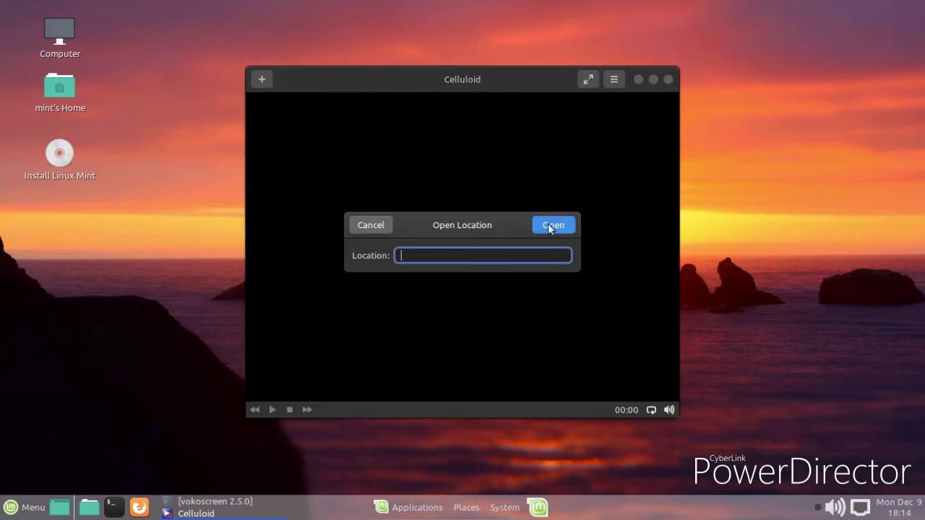
{"action": "left_click", "coordinate": [367, 224]}
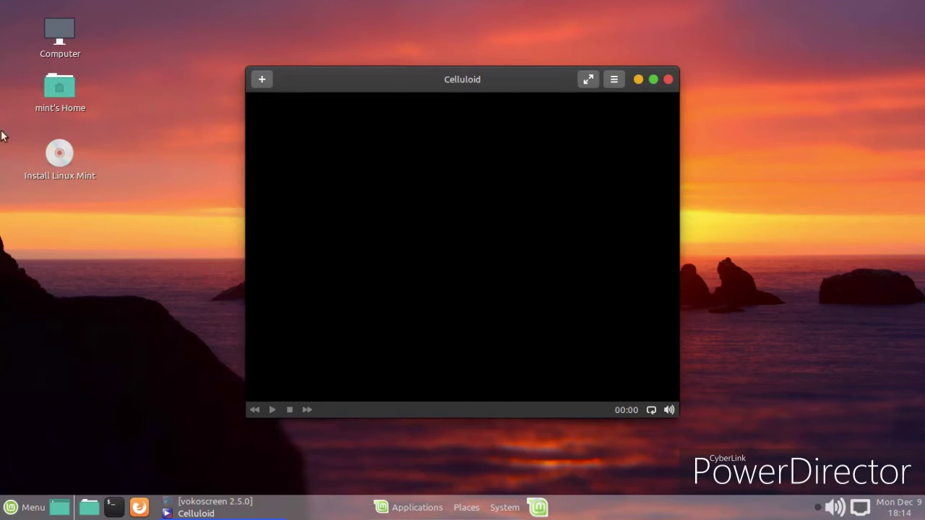
Switch to Firefox, open YouTube in a new tab, and play the recommended TechZone car inventions video, skipping its ad.
{"action": "left_click", "coordinate": [135, 505]}
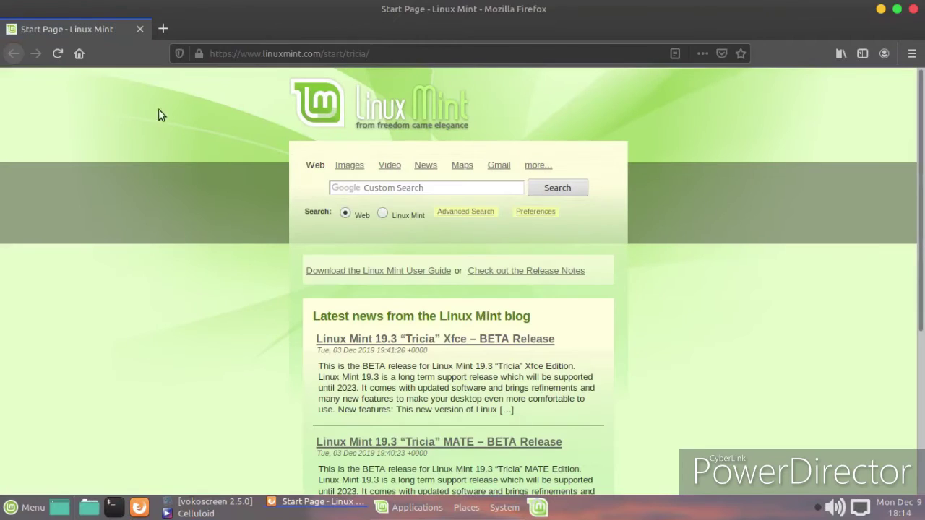
{"action": "left_click", "coordinate": [163, 29]}
{"action": "left_click", "coordinate": [265, 220]}
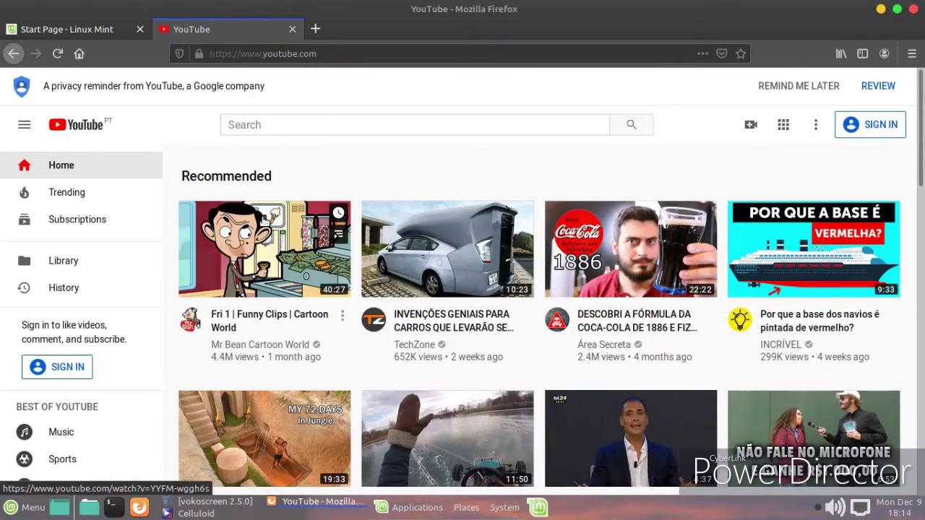
{"action": "left_click", "coordinate": [402, 241]}
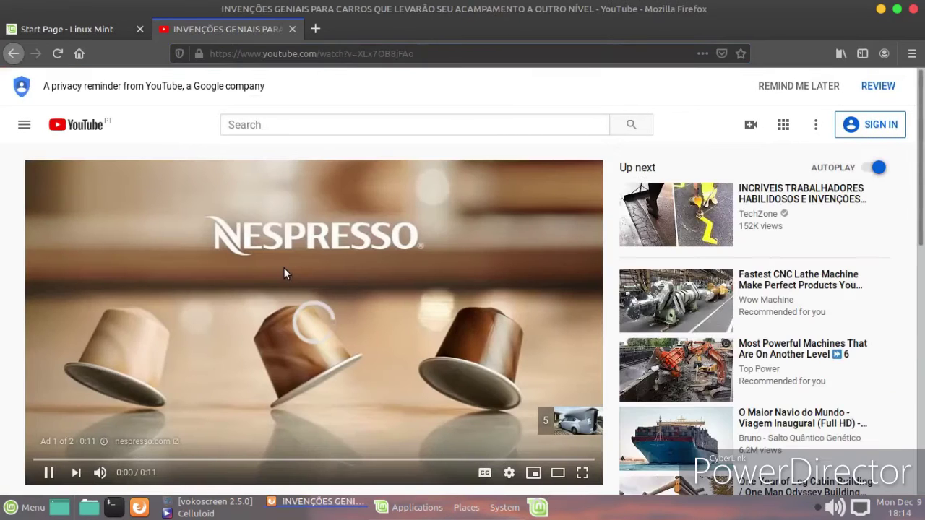
{"action": "right_click", "coordinate": [269, 218]}
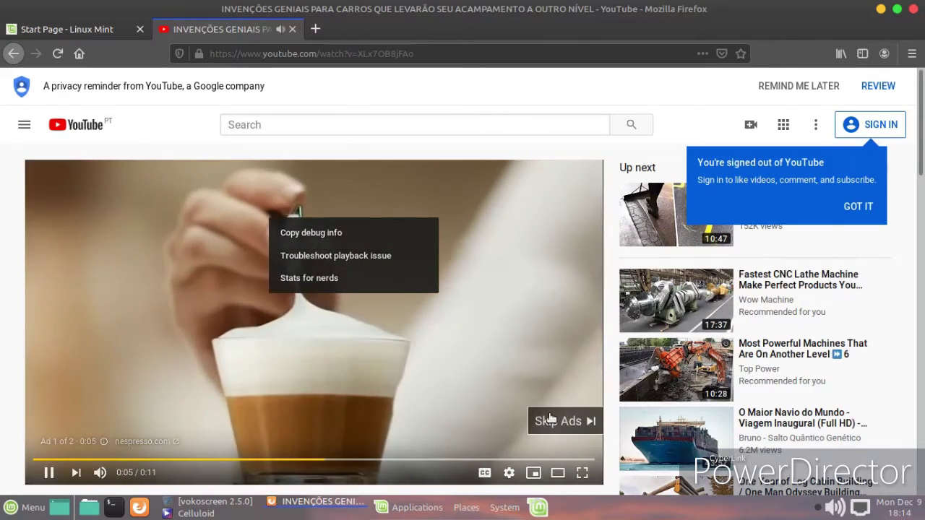
{"action": "left_click", "coordinate": [551, 419]}
Copy the playing video's URL and close Firefox with both tabs.
{"action": "right_click", "coordinate": [286, 266]}
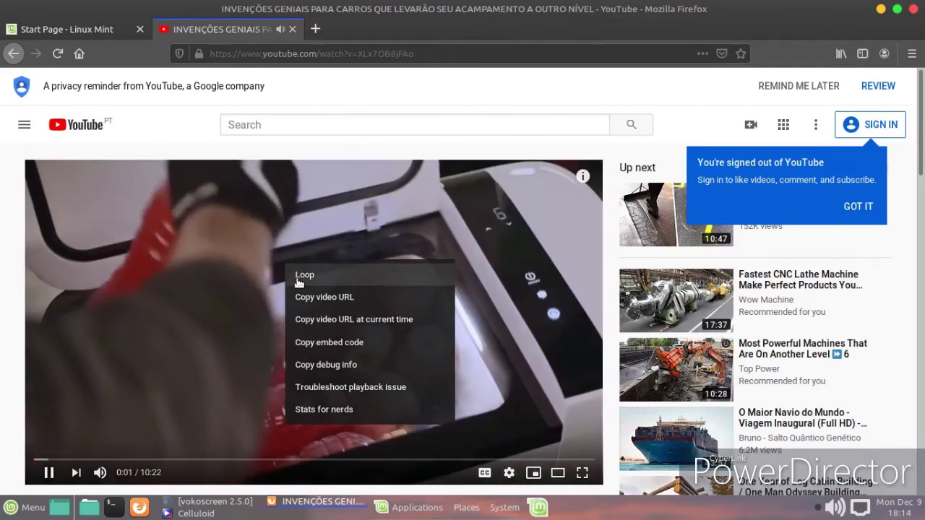
{"action": "left_click", "coordinate": [311, 297]}
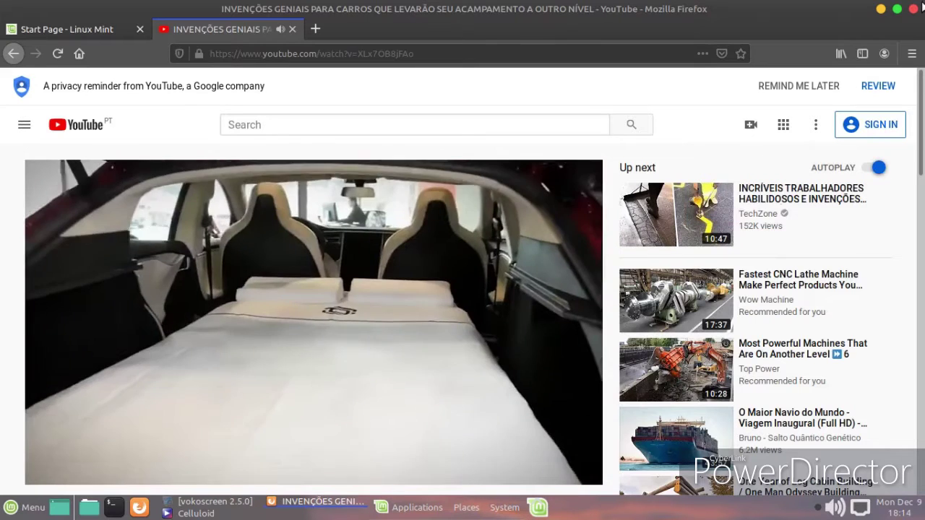
{"action": "left_click", "coordinate": [913, 9]}
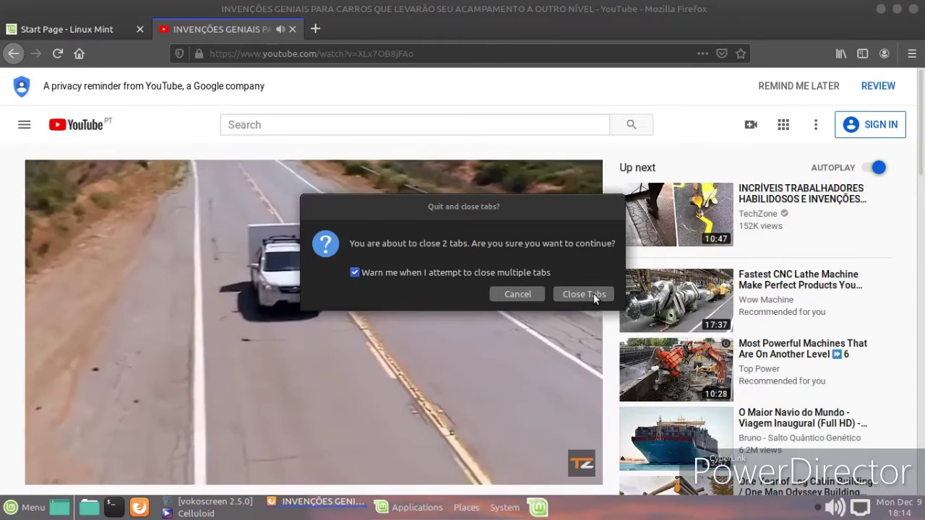
{"action": "left_click", "coordinate": [584, 294]}
Try to play the copied YouTube link as a location in Celluloid, then close the player.
{"action": "left_click", "coordinate": [262, 79]}
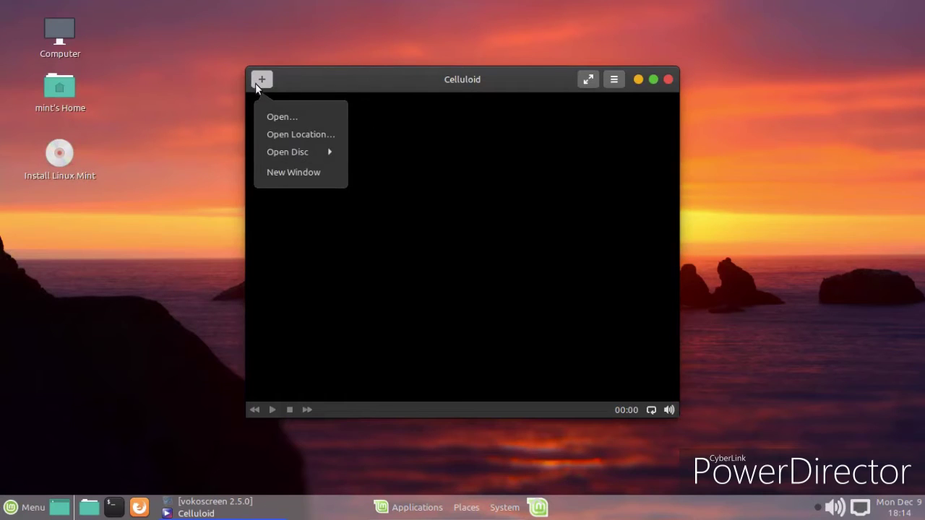
{"action": "left_click", "coordinate": [272, 132]}
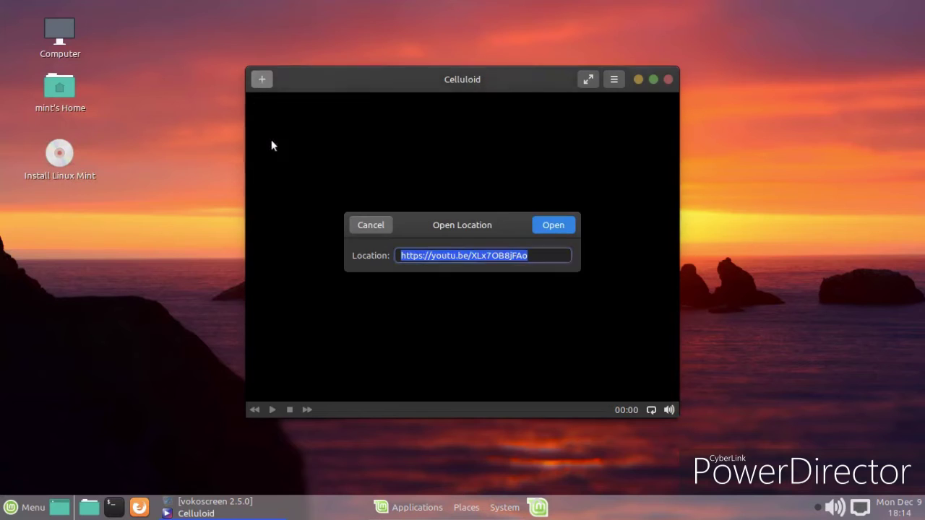
{"action": "left_click", "coordinate": [558, 225]}
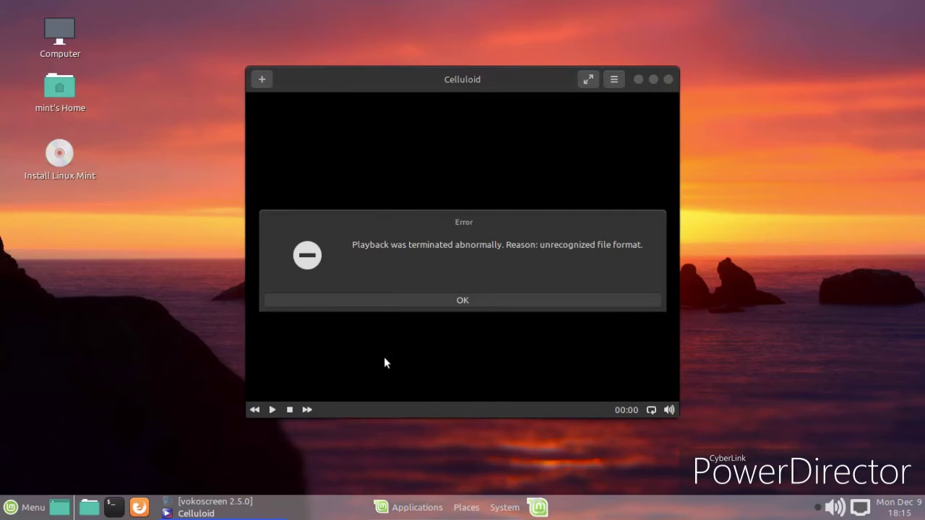
{"action": "left_click", "coordinate": [390, 302]}
{"action": "left_click", "coordinate": [668, 79]}
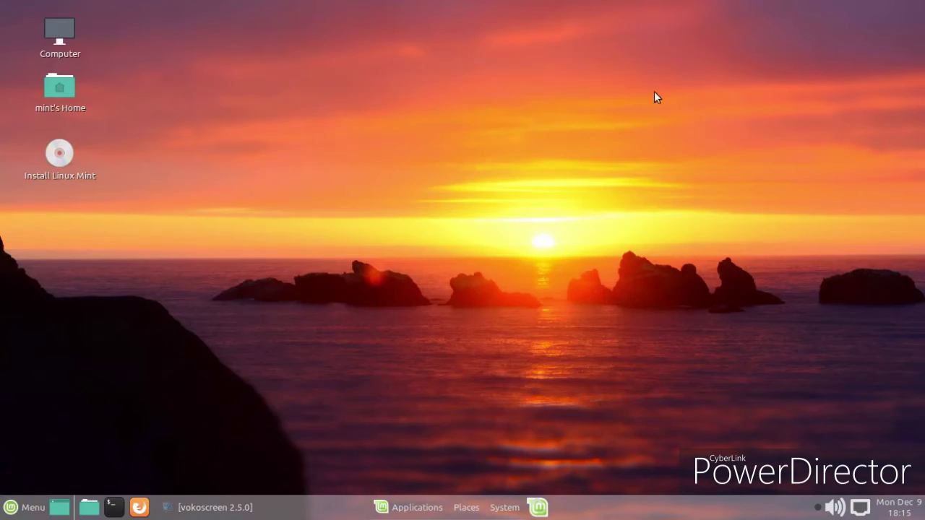
Hide the Accessories category from menus in the menu editor, save the change and check the main menu.
{"action": "left_click", "coordinate": [24, 503]}
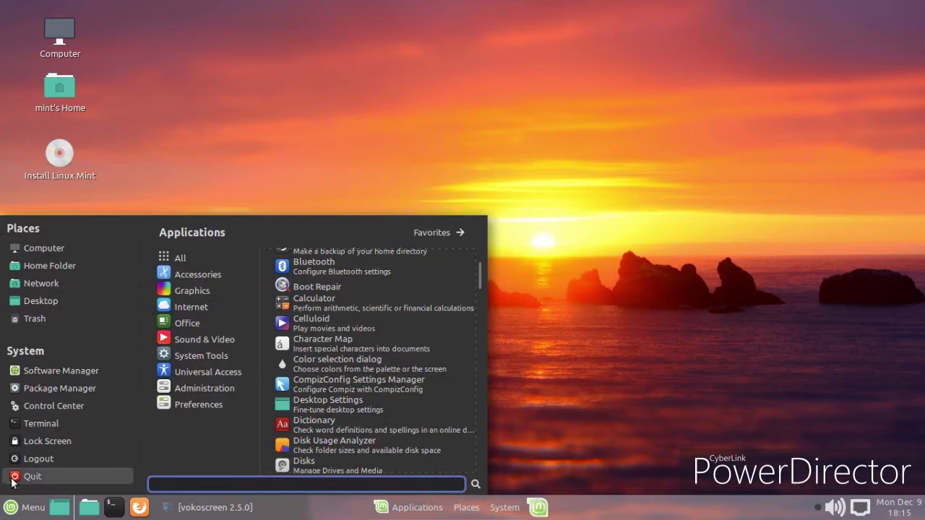
{"action": "left_click", "coordinate": [570, 391]}
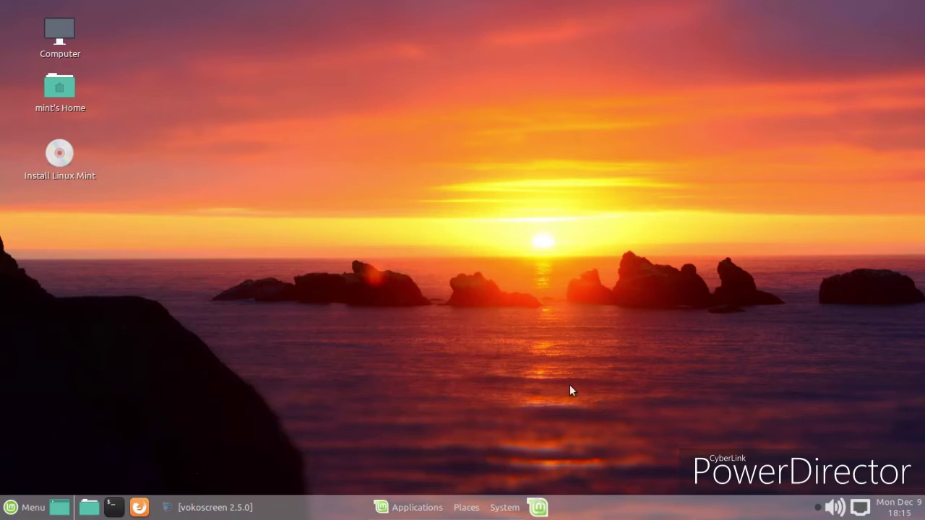
{"action": "right_click", "coordinate": [8, 513]}
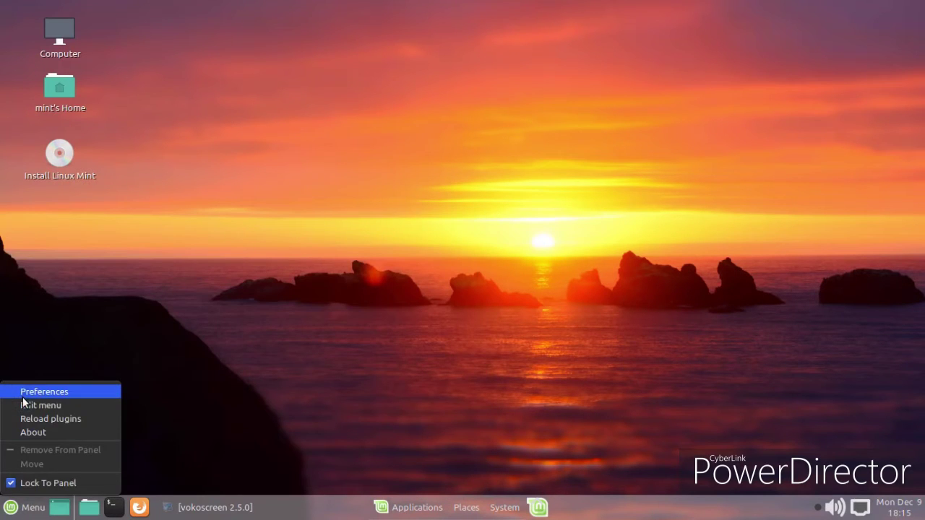
{"action": "left_click", "coordinate": [55, 405]}
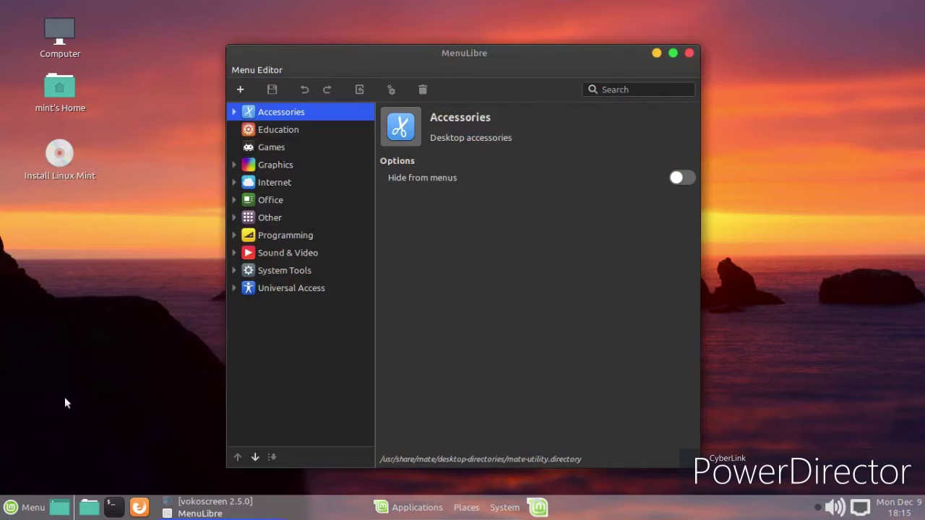
{"action": "left_click", "coordinate": [682, 178]}
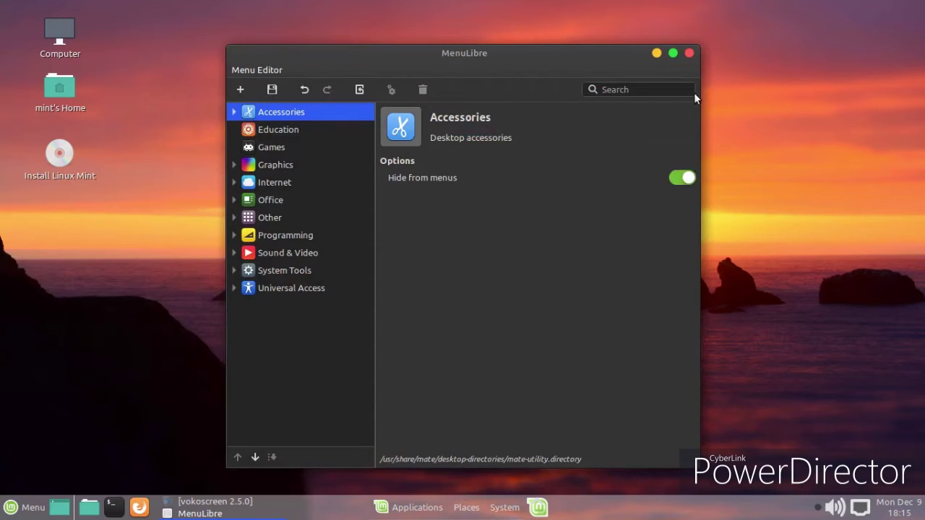
{"action": "left_click", "coordinate": [690, 54]}
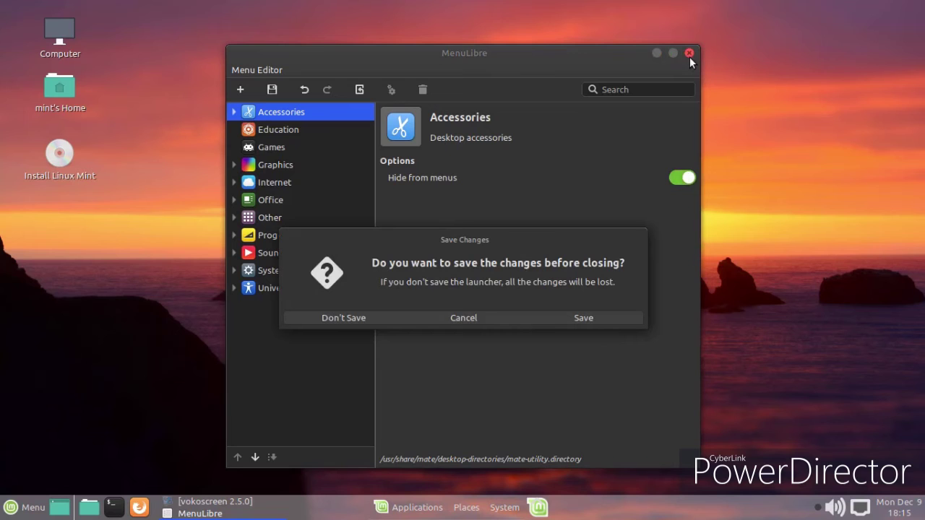
{"action": "left_click", "coordinate": [590, 319]}
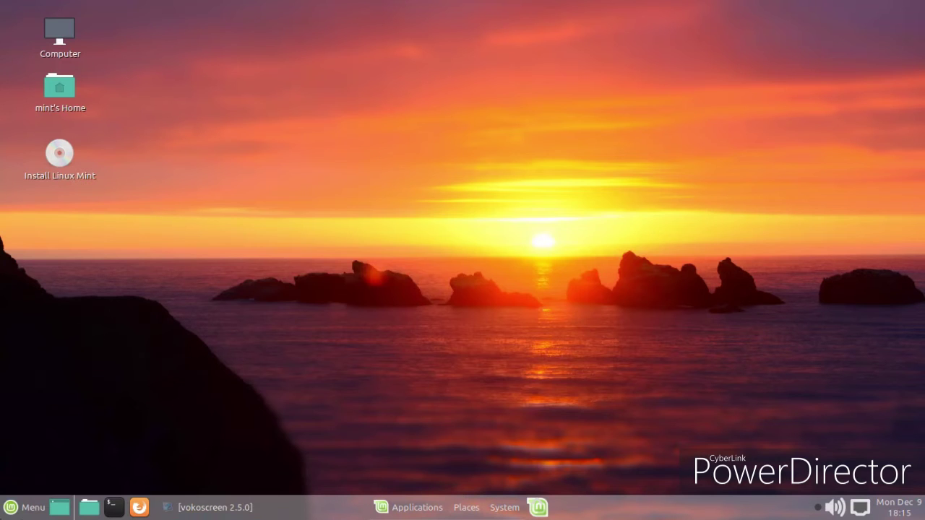
{"action": "left_click", "coordinate": [4, 507]}
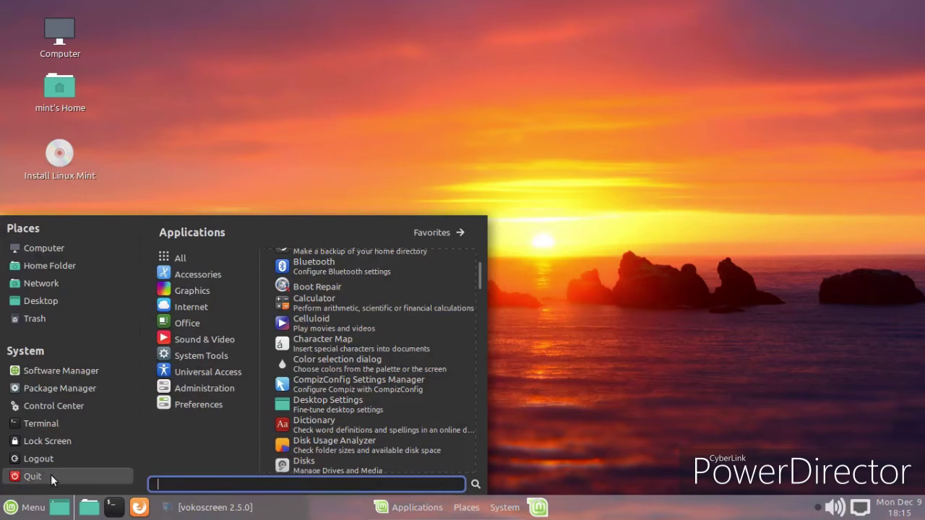
{"action": "left_click", "coordinate": [8, 508]}
Open the main menu's preferences and set the button text to the owner's first name followed by "linux".
{"action": "right_click", "coordinate": [7, 508]}
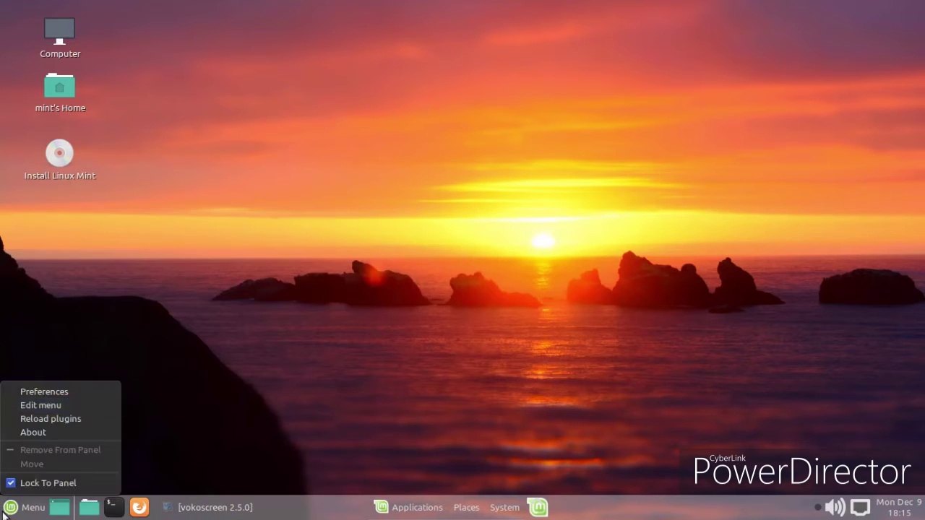
{"action": "left_click", "coordinate": [66, 389]}
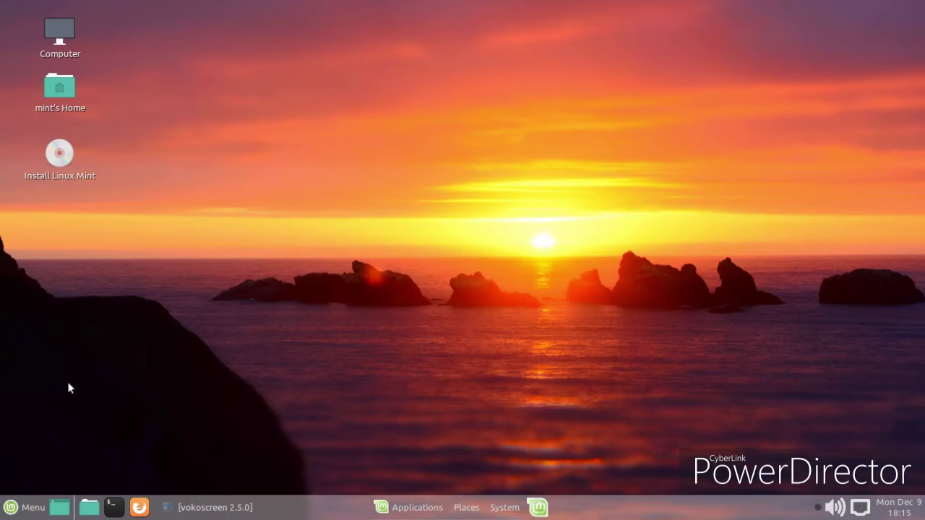
{"action": "left_click", "coordinate": [570, 109]}
{"action": "key", "text": "BackSpace"}
{"action": "key", "text": "BackSpace"}
{"action": "key", "text": "BackSpace"}
{"action": "key", "text": "BackSpace"}
{"action": "type", "text": "jose linux"}
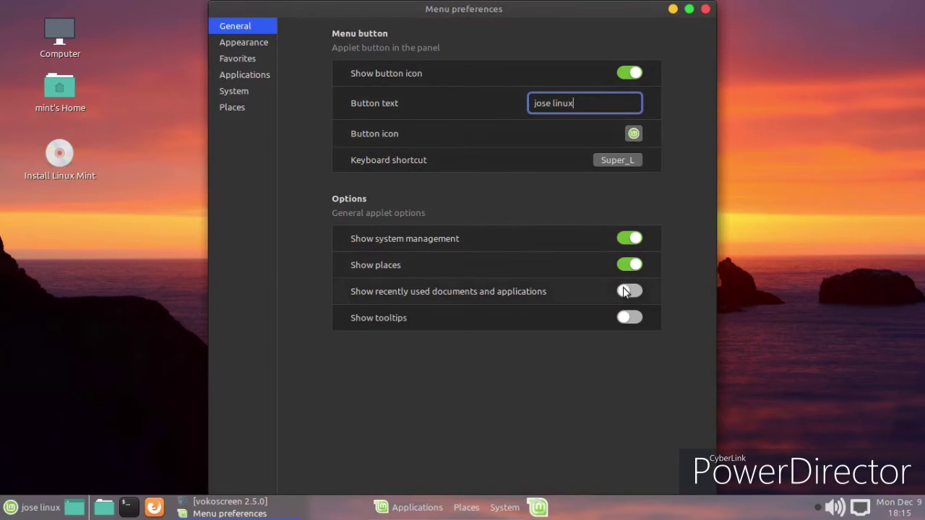
Turn on recently used documents and applications and tooltips for the main menu, and check the result in the menu.
{"action": "left_click", "coordinate": [633, 318]}
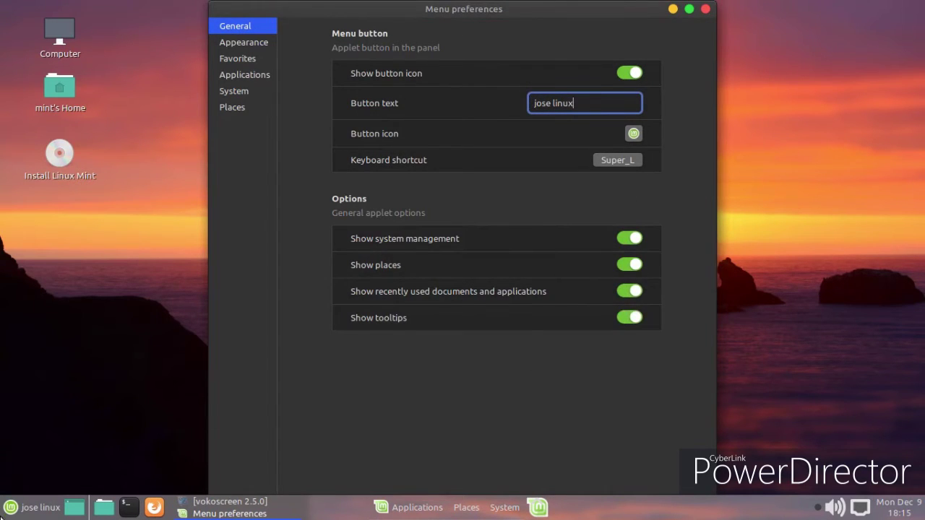
{"action": "left_click", "coordinate": [3, 515]}
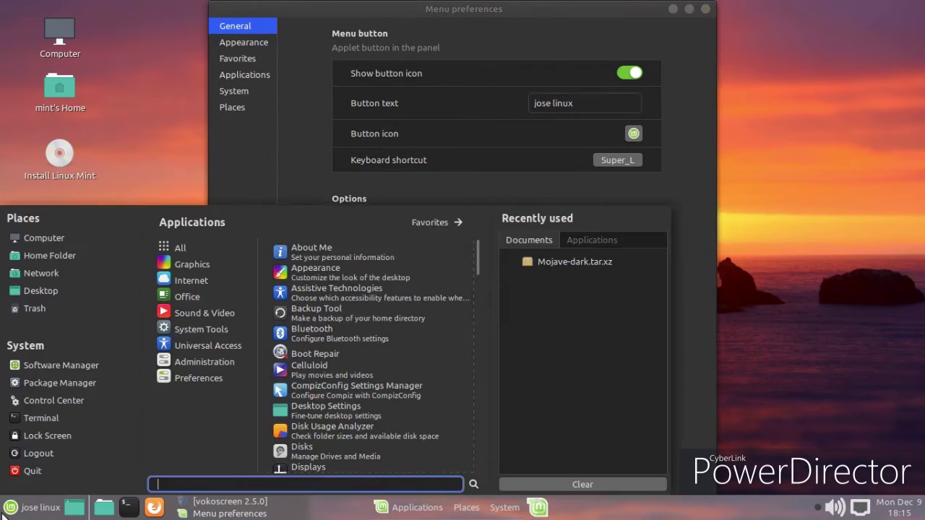
{"action": "left_click", "coordinate": [745, 316]}
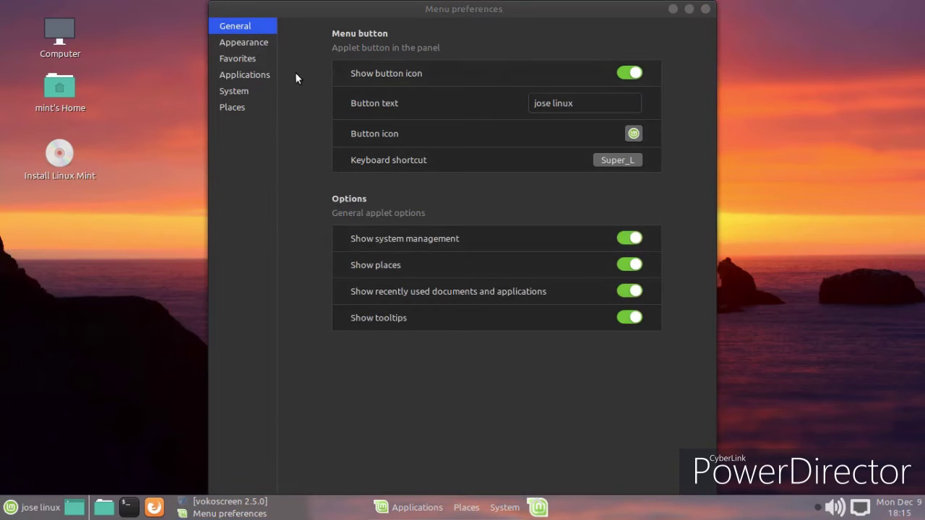
Set the main menu's Favorites icon size to 56 in the appearance preferences and view the favorites in the menu.
{"action": "left_click", "coordinate": [244, 42]}
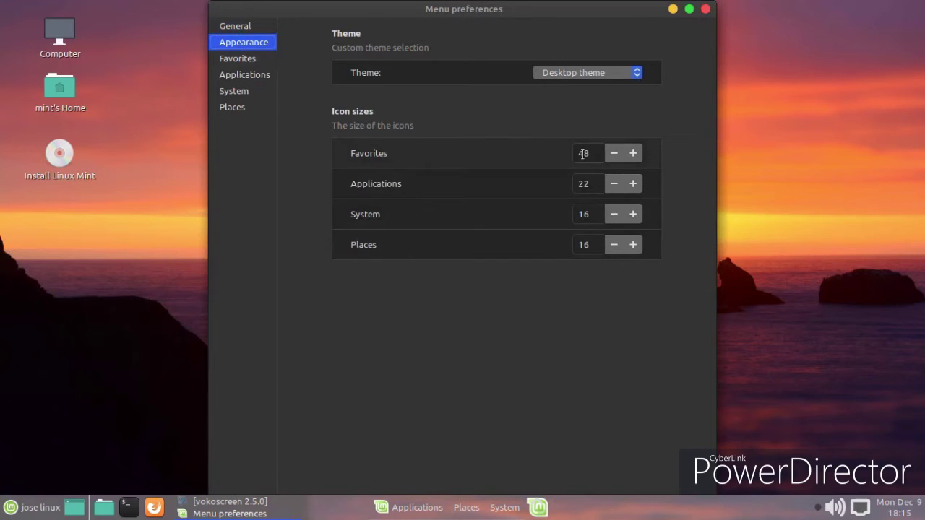
{"action": "left_click", "coordinate": [633, 154]}
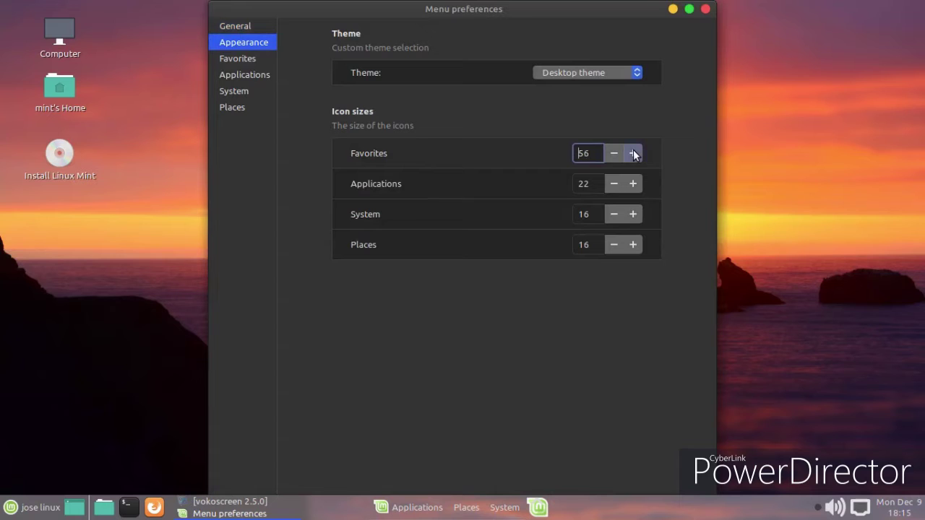
{"action": "left_click", "coordinate": [27, 510]}
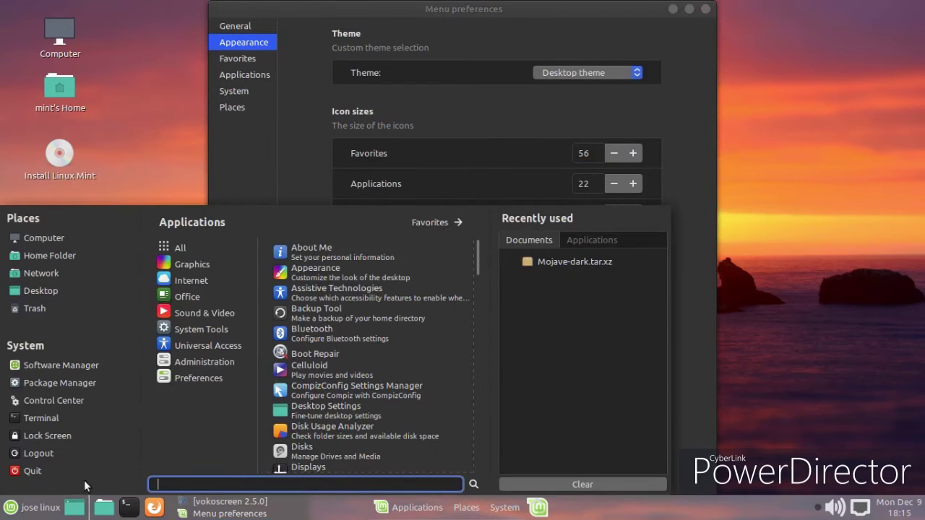
{"action": "left_click", "coordinate": [409, 227]}
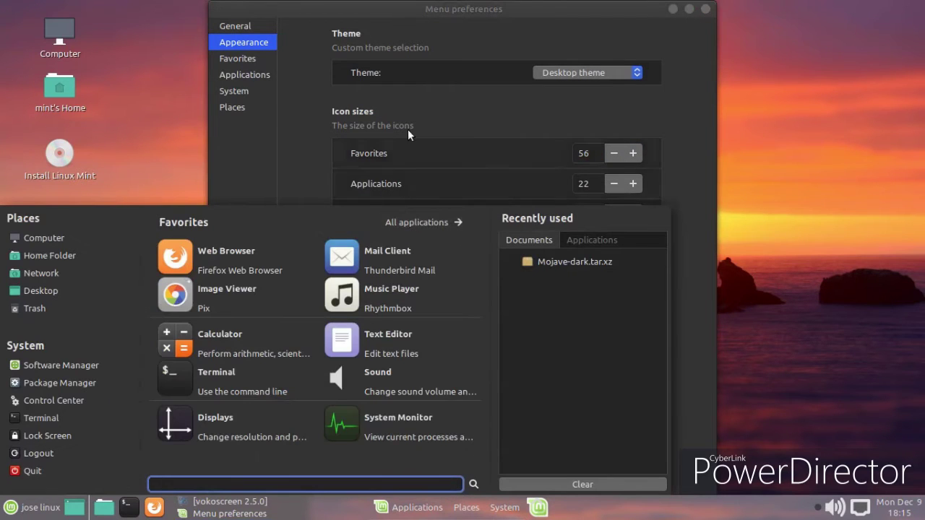
{"action": "left_click", "coordinate": [711, 175]}
Enlarge the Favorites icon size to 68 and check the favorites in the main menu.
{"action": "left_click", "coordinate": [633, 153]}
{"action": "left_click", "coordinate": [633, 154]}
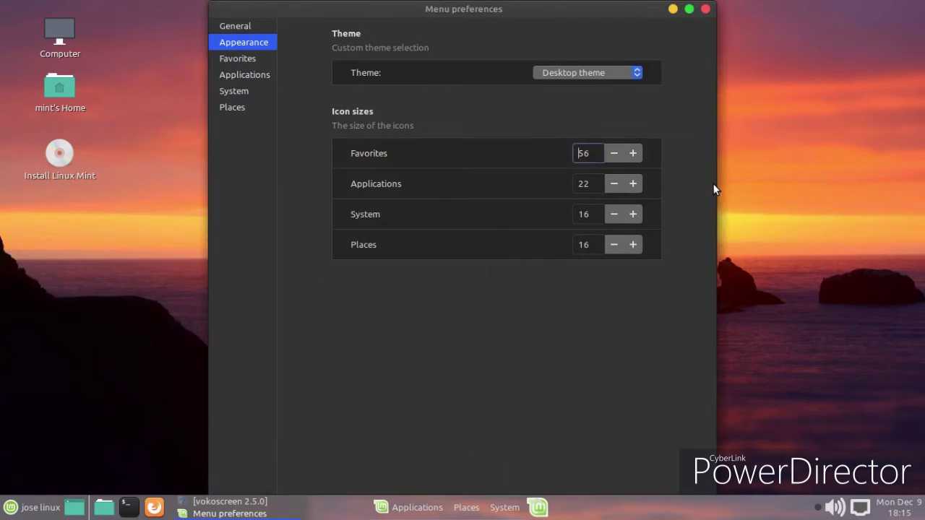
{"action": "left_click", "coordinate": [633, 153]}
{"action": "left_click", "coordinate": [633, 153]}
{"action": "left_click", "coordinate": [633, 153]}
{"action": "left_click", "coordinate": [633, 153]}
{"action": "left_click", "coordinate": [633, 154]}
{"action": "left_click", "coordinate": [633, 153]}
{"action": "left_click", "coordinate": [633, 153]}
{"action": "left_click", "coordinate": [633, 153]}
{"action": "left_click", "coordinate": [602, 75]}
{"action": "left_click", "coordinate": [602, 77]}
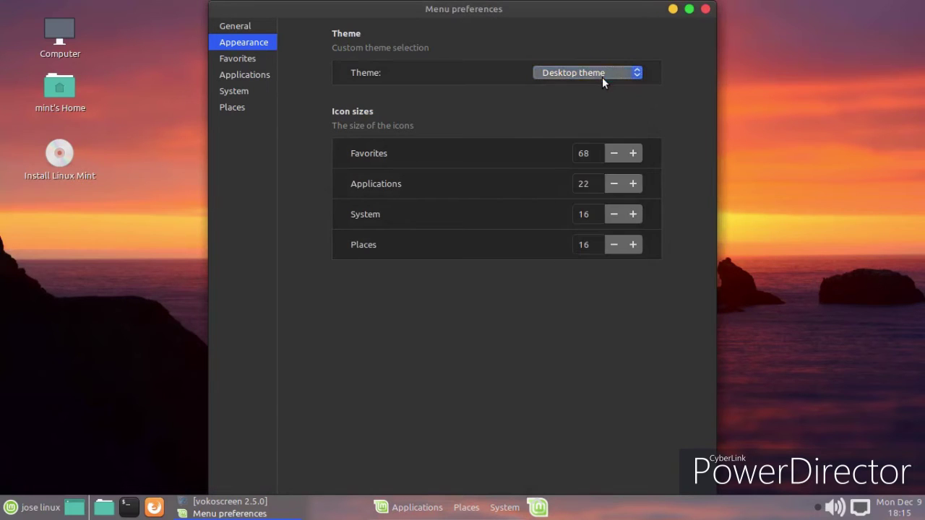
{"action": "left_click", "coordinate": [9, 506]}
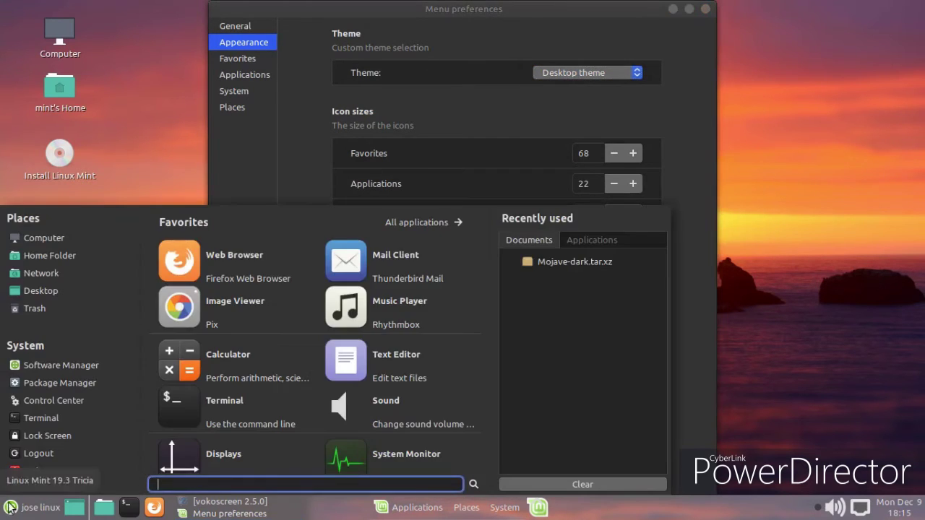
{"action": "left_click", "coordinate": [752, 353]}
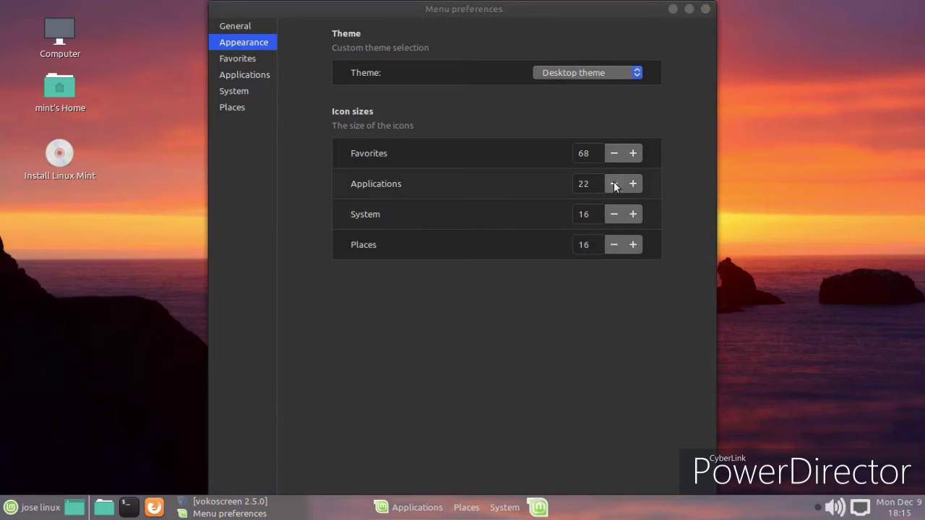
Set the main menu's Applications icon size to 41 and check the menu.
{"action": "left_click", "coordinate": [639, 184]}
{"action": "left_click", "coordinate": [638, 184]}
{"action": "left_click", "coordinate": [639, 184]}
{"action": "left_click", "coordinate": [639, 184]}
{"action": "left_click", "coordinate": [639, 184]}
{"action": "left_click", "coordinate": [639, 184]}
{"action": "left_click", "coordinate": [639, 184]}
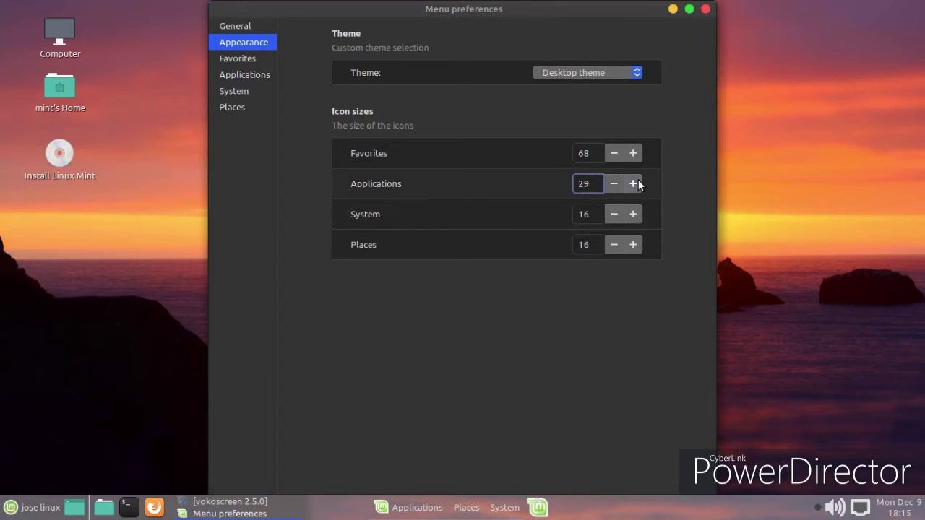
{"action": "left_click", "coordinate": [637, 184]}
{"action": "key", "text": "super"}
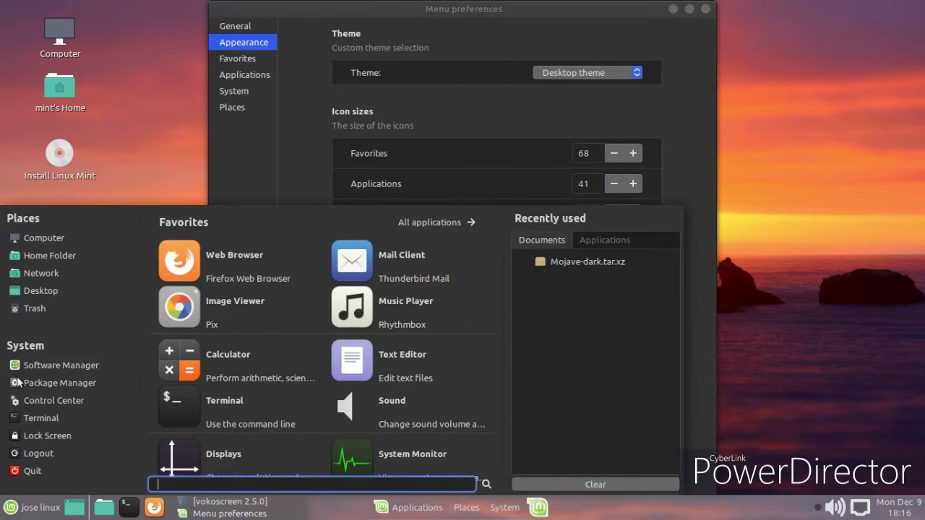
{"action": "key", "text": "super"}
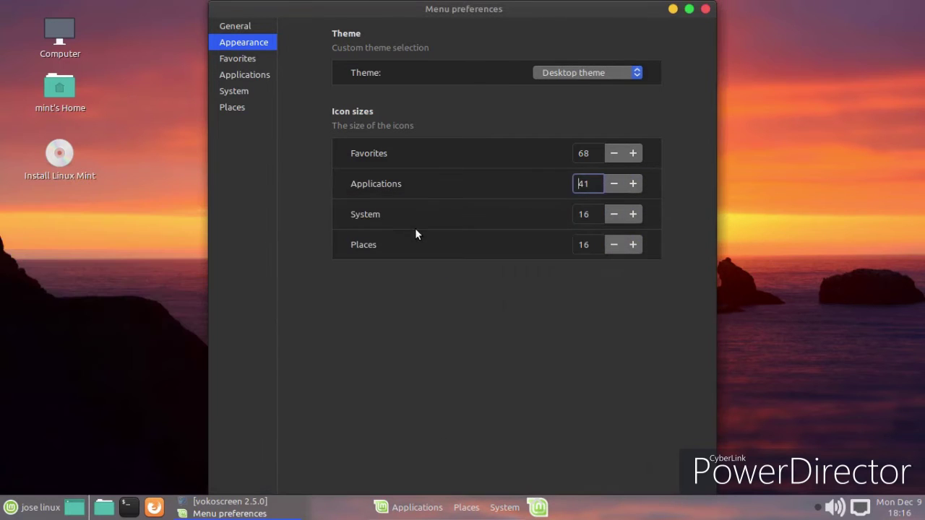
{"action": "left_click", "coordinate": [4, 516]}
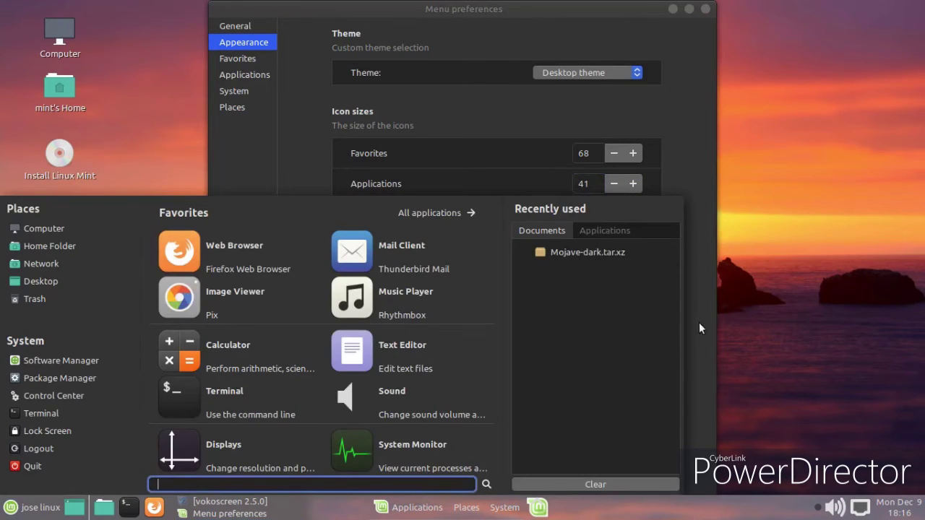
{"action": "left_click", "coordinate": [699, 328]}
Set the menu's System icon size to 19, and dismiss the Thunderbird account setup and its main window.
{"action": "left_click", "coordinate": [633, 214]}
{"action": "left_click", "coordinate": [633, 215]}
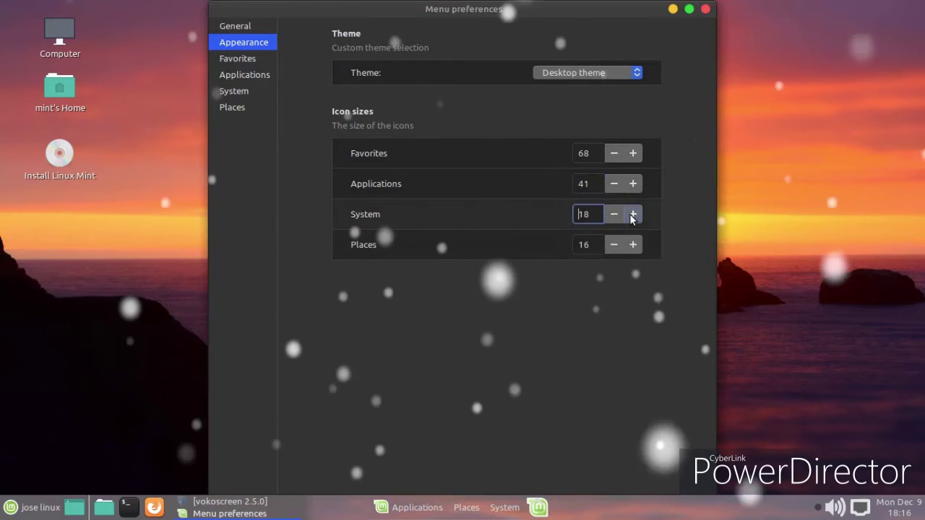
{"action": "left_click", "coordinate": [633, 214]}
{"action": "left_click", "coordinate": [633, 215]}
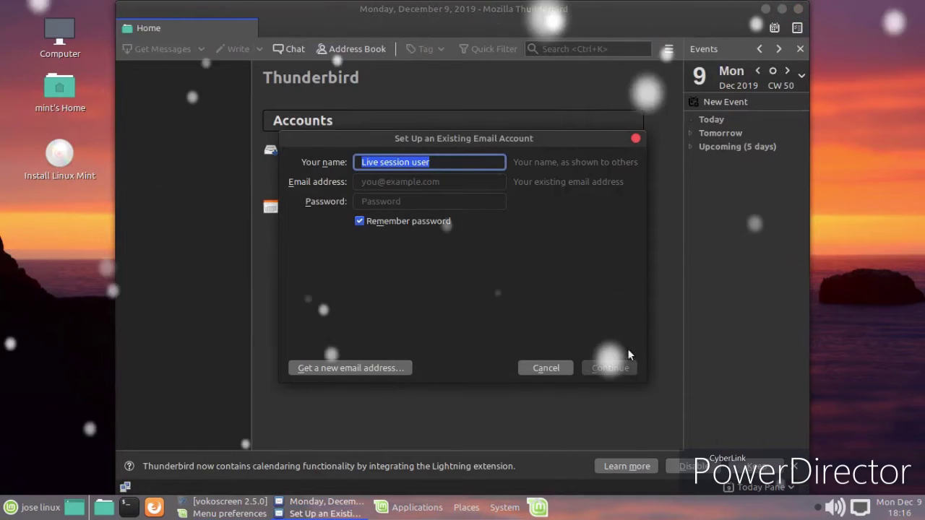
{"action": "left_click", "coordinate": [543, 369]}
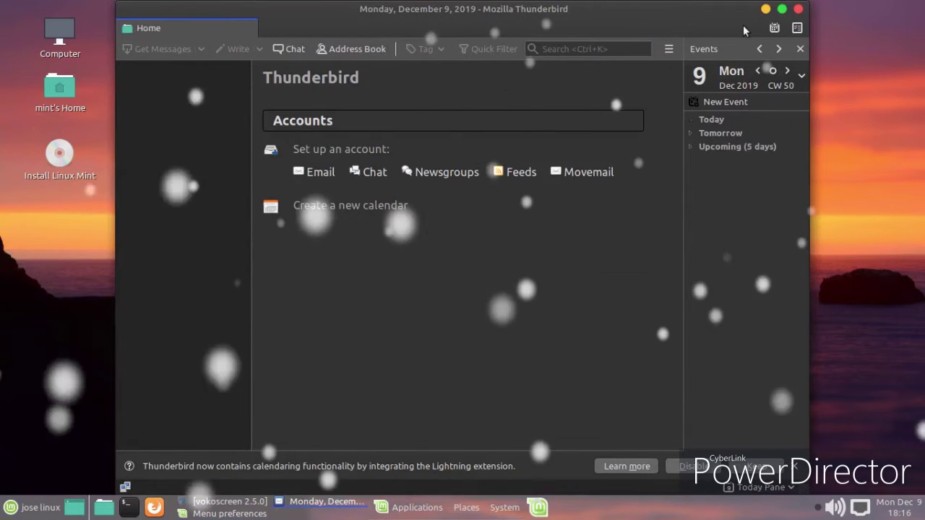
{"action": "left_click", "coordinate": [798, 9]}
Set the Places icon size to 27 and browse all applications in the main menu.
{"action": "left_click", "coordinate": [632, 245]}
{"action": "left_click", "coordinate": [629, 246]}
{"action": "left_click", "coordinate": [11, 508]}
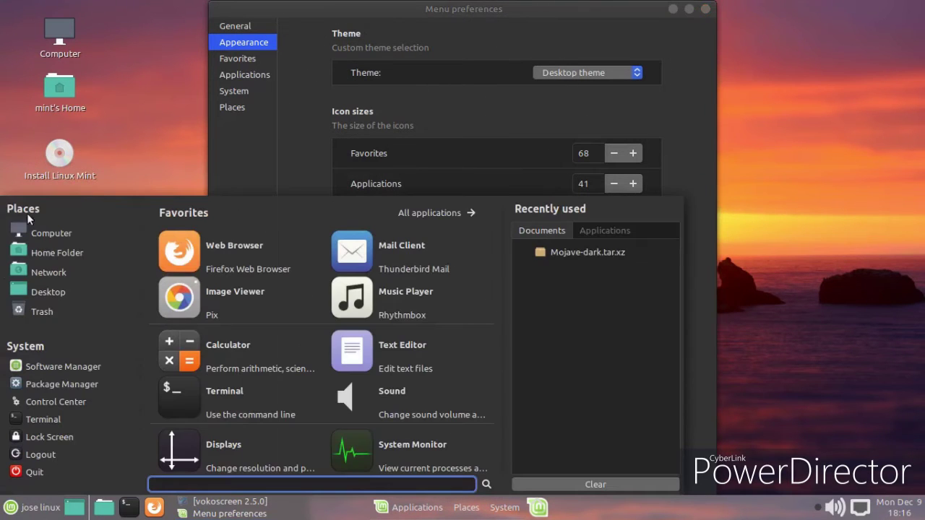
{"action": "left_click", "coordinate": [456, 216]}
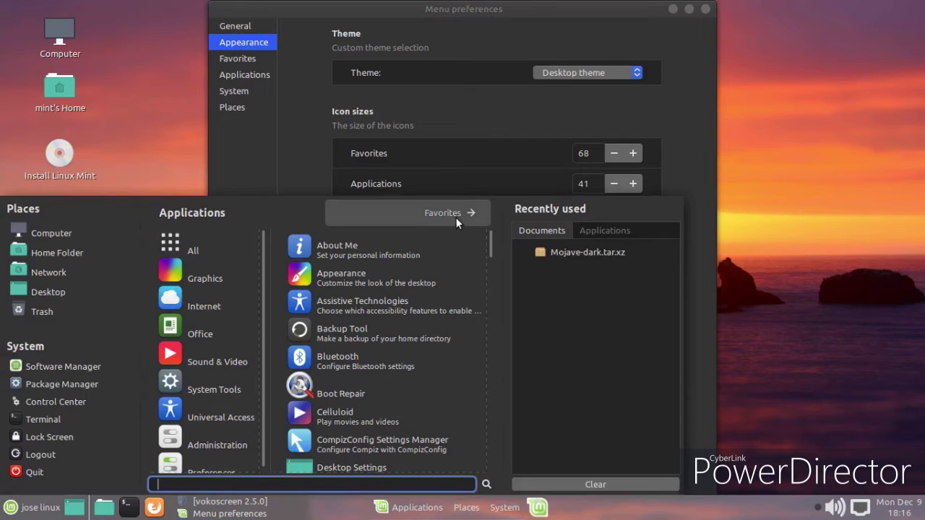
{"action": "scroll", "coordinate": [354, 329], "scroll_direction": "down", "scroll_amount": 5}
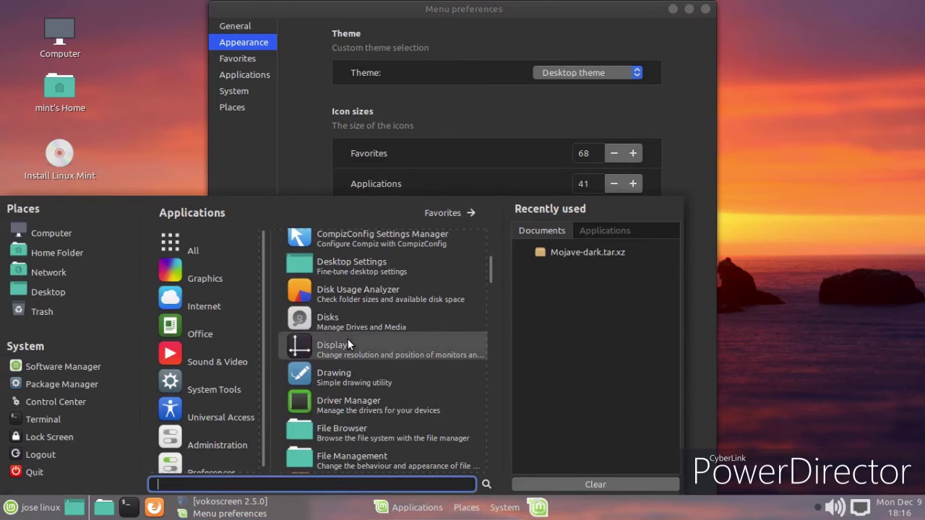
Open Disk Usage Analyzer briefly, close it along with the menu preferences, and check the main menu.
{"action": "left_click", "coordinate": [364, 297]}
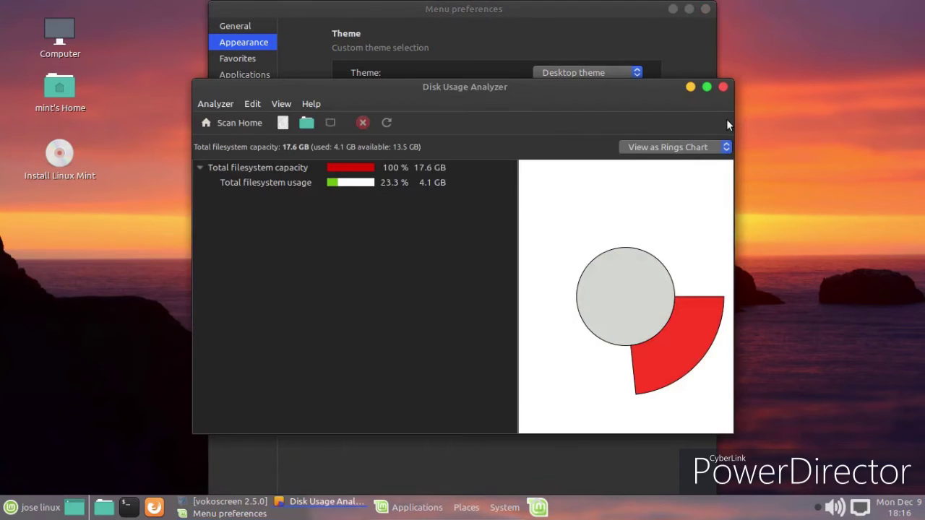
{"action": "left_click", "coordinate": [722, 87]}
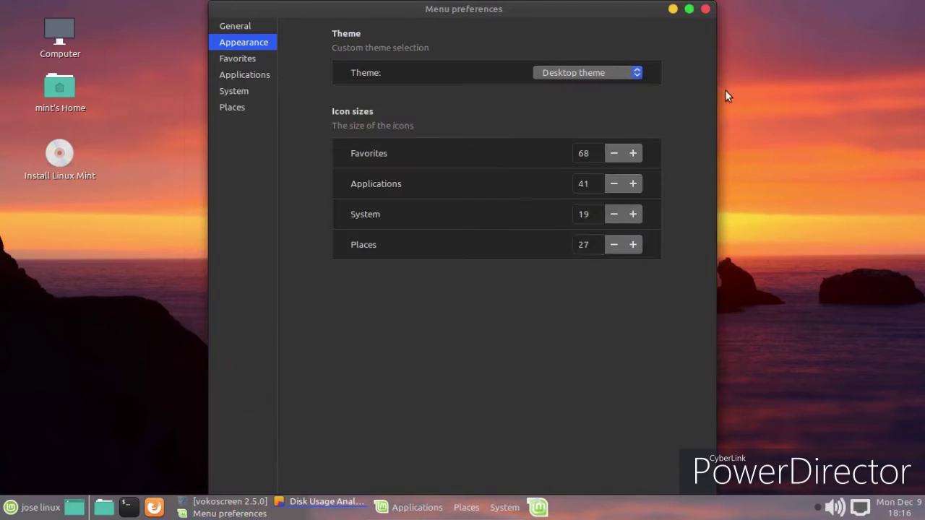
{"action": "left_click", "coordinate": [707, 11]}
{"action": "left_click", "coordinate": [11, 507]}
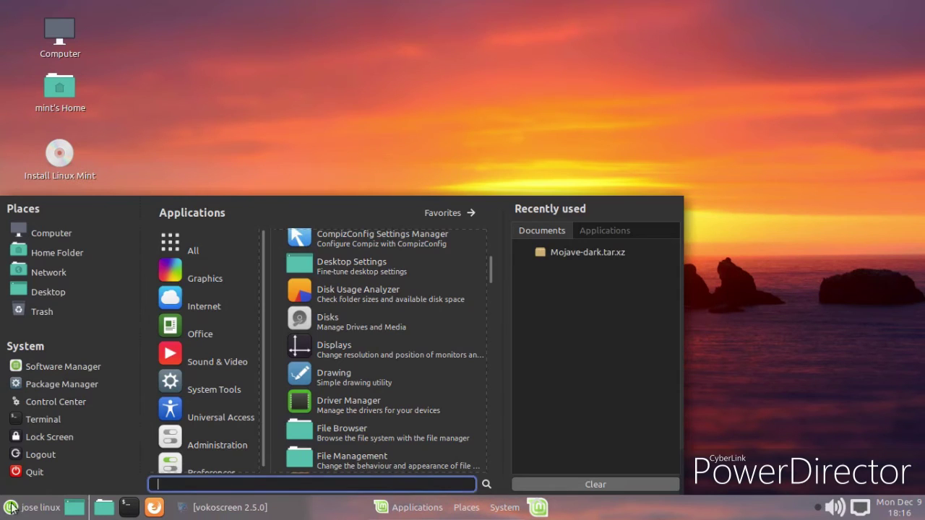
{"action": "left_click", "coordinate": [425, 118]}
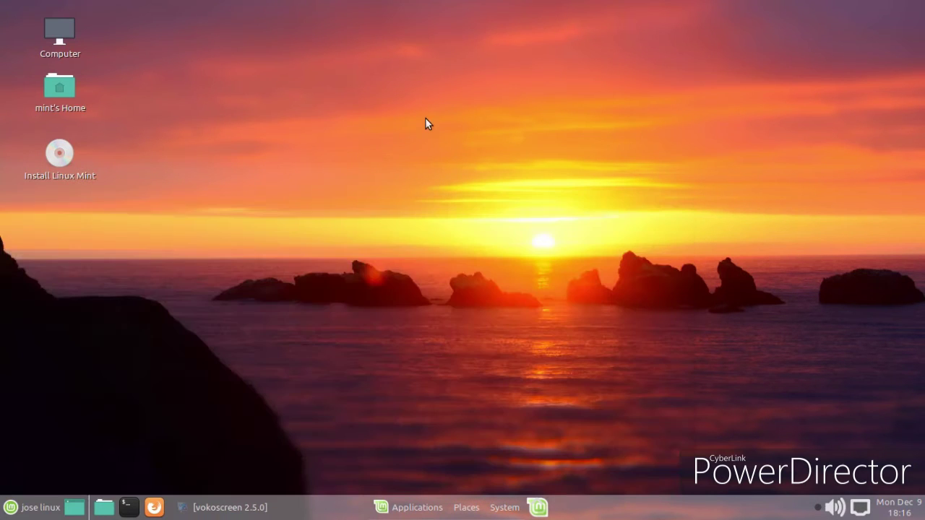
Add a new empty panel to the desktop and look at its context options.
{"action": "right_click", "coordinate": [605, 517]}
{"action": "left_click", "coordinate": [625, 453]}
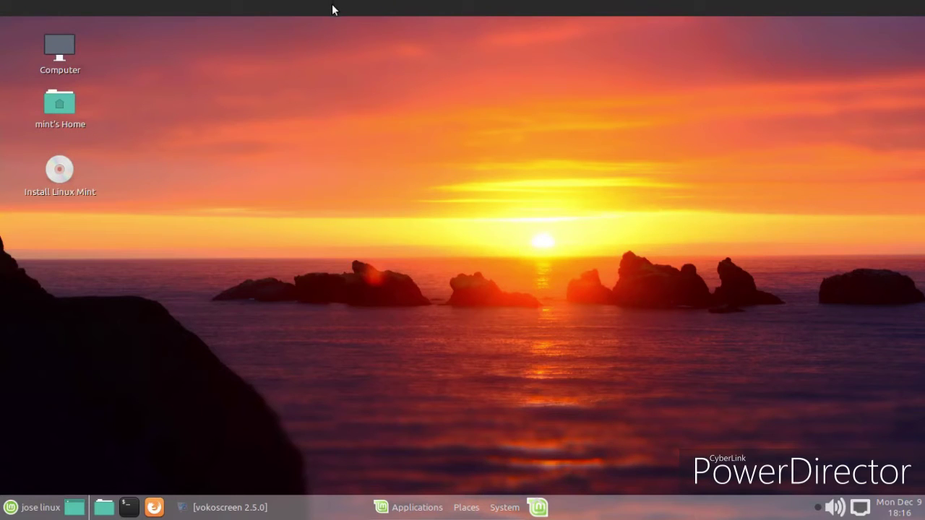
{"action": "right_click", "coordinate": [334, 9]}
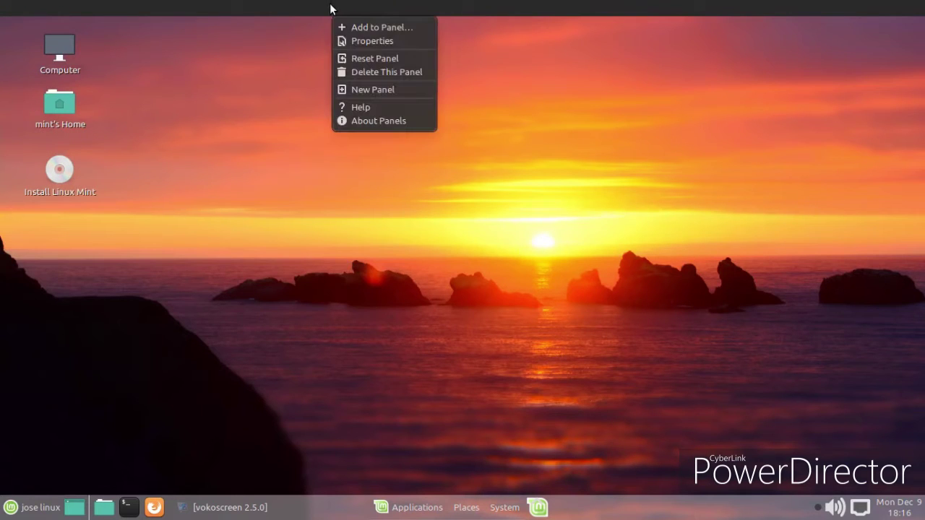
{"action": "left_click", "coordinate": [235, 177]}
Delete the original panel that holds the main menu, launchers and clock.
{"action": "right_click", "coordinate": [615, 507]}
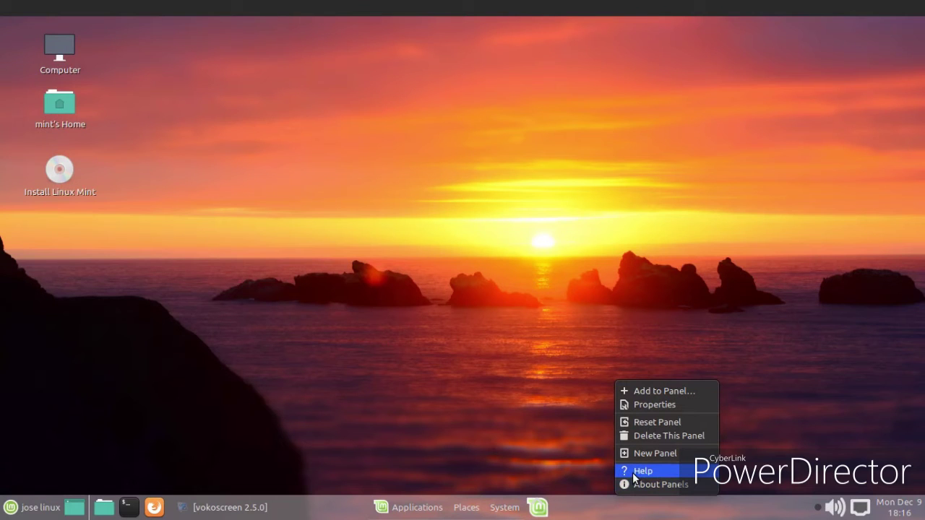
{"action": "left_click", "coordinate": [640, 436]}
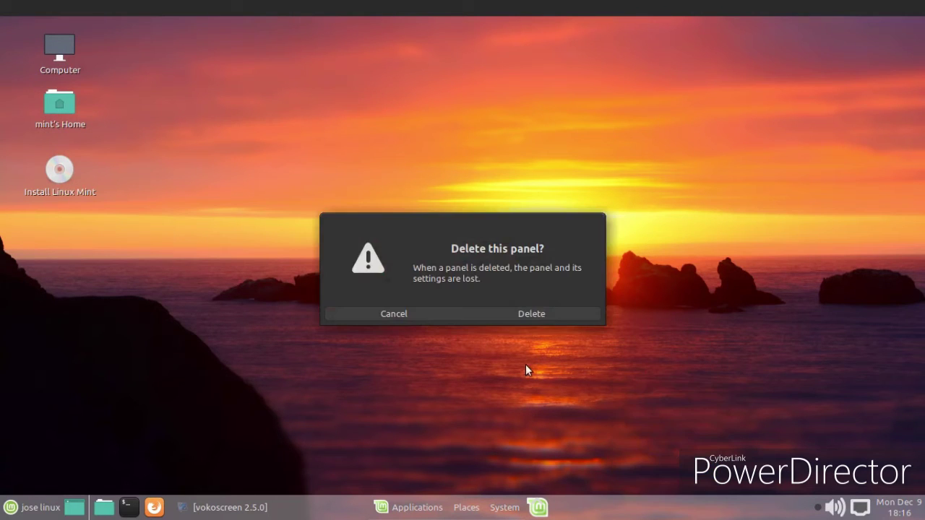
{"action": "left_click", "coordinate": [503, 314]}
Add the Main Menu and Menu Bar applets to the new panel.
{"action": "right_click", "coordinate": [71, 5]}
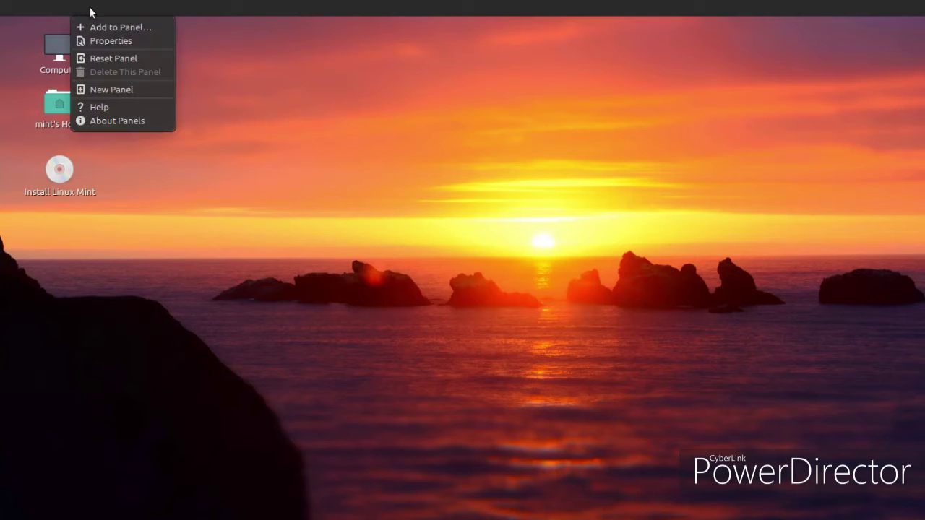
{"action": "left_click", "coordinate": [135, 25]}
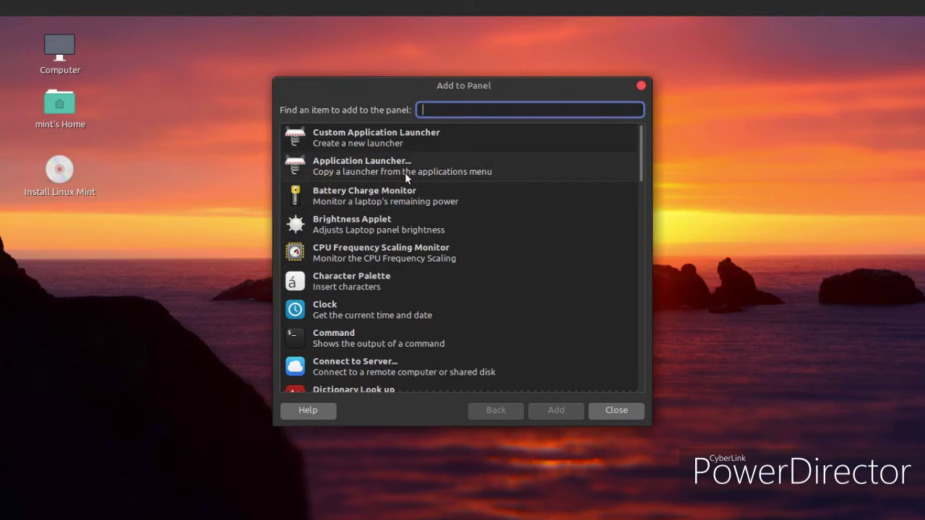
{"action": "scroll", "coordinate": [401, 197], "scroll_direction": "down", "scroll_amount": 6}
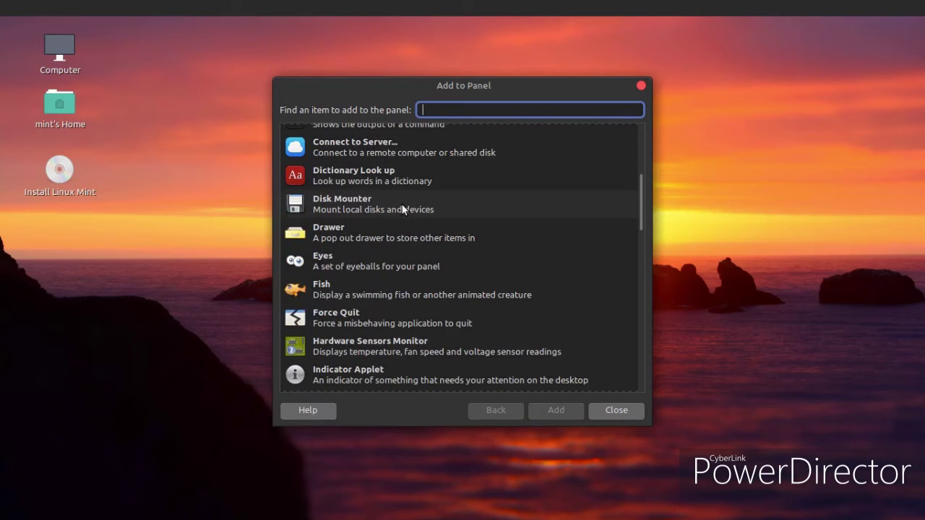
{"action": "scroll", "coordinate": [402, 209], "scroll_direction": "down", "scroll_amount": 8}
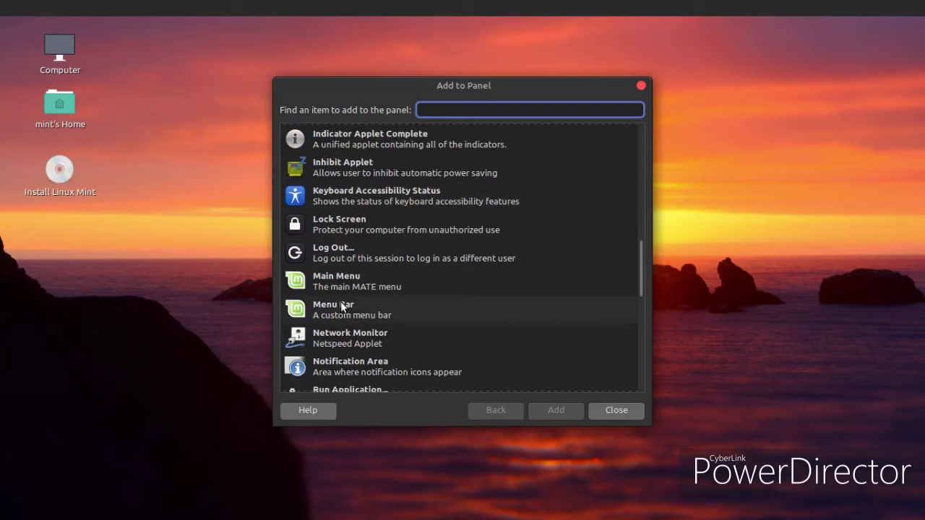
{"action": "left_click", "coordinate": [337, 286]}
{"action": "left_click", "coordinate": [554, 418]}
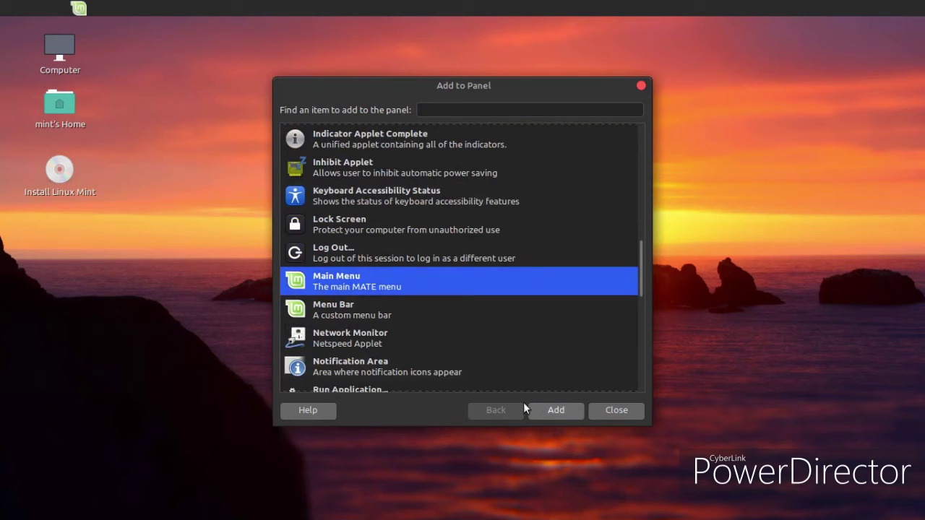
{"action": "left_click", "coordinate": [76, 9]}
{"action": "left_click", "coordinate": [77, 9]}
{"action": "left_click", "coordinate": [328, 310]}
{"action": "left_click", "coordinate": [555, 413]}
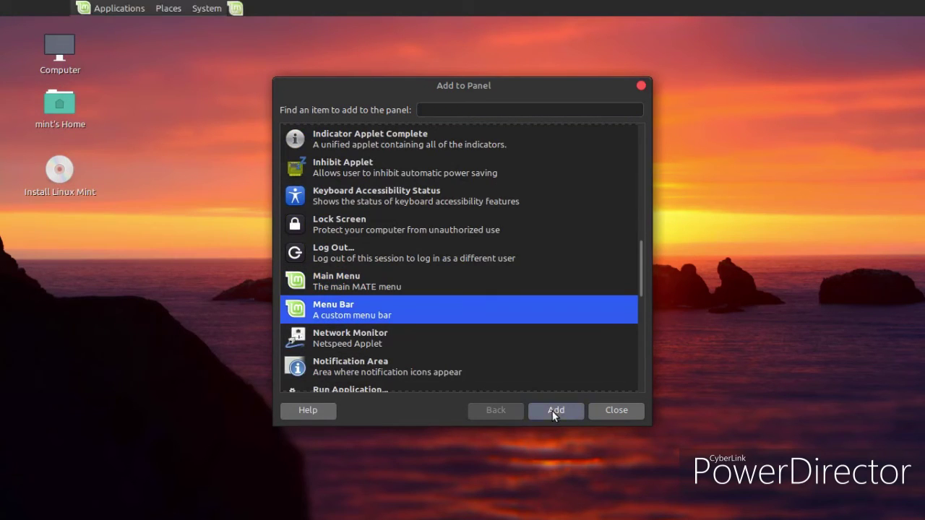
Look through the Menu Bar applet's menus and remove the separate Main Menu applet from the panel.
{"action": "left_click", "coordinate": [119, 8]}
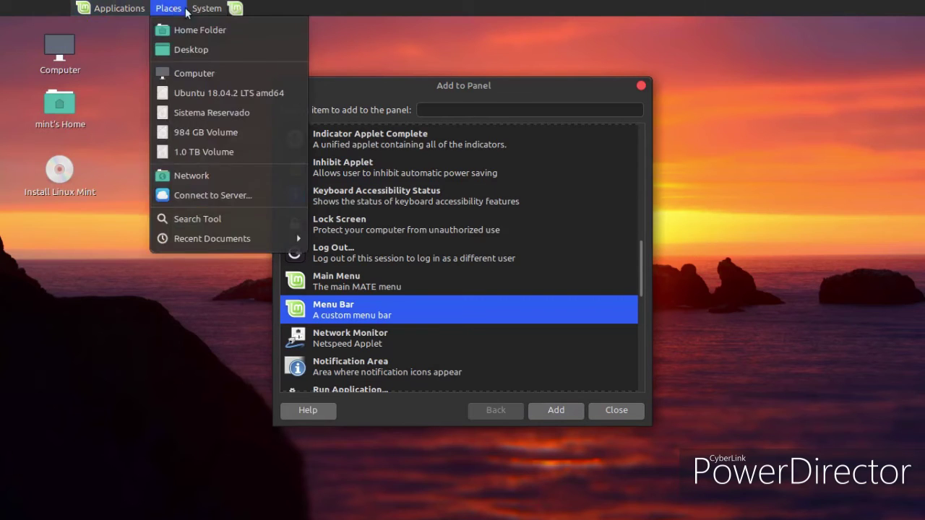
{"action": "mouse_move", "coordinate": [207, 8]}
{"action": "left_click", "coordinate": [143, 190]}
{"action": "right_click", "coordinate": [237, 11]}
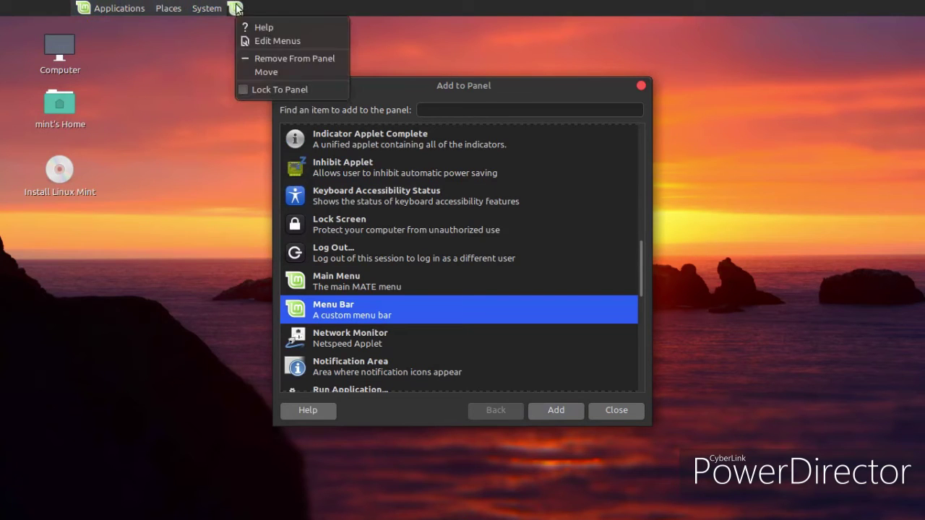
{"action": "left_click", "coordinate": [265, 59]}
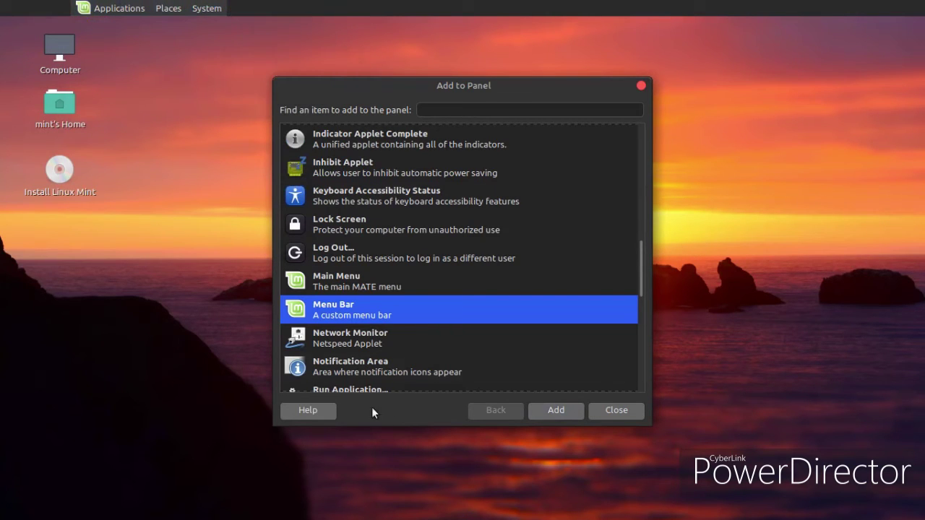
Add the Window Selector and Workspace Switcher applets to the panel.
{"action": "scroll", "coordinate": [407, 325], "scroll_direction": "down", "scroll_amount": 5}
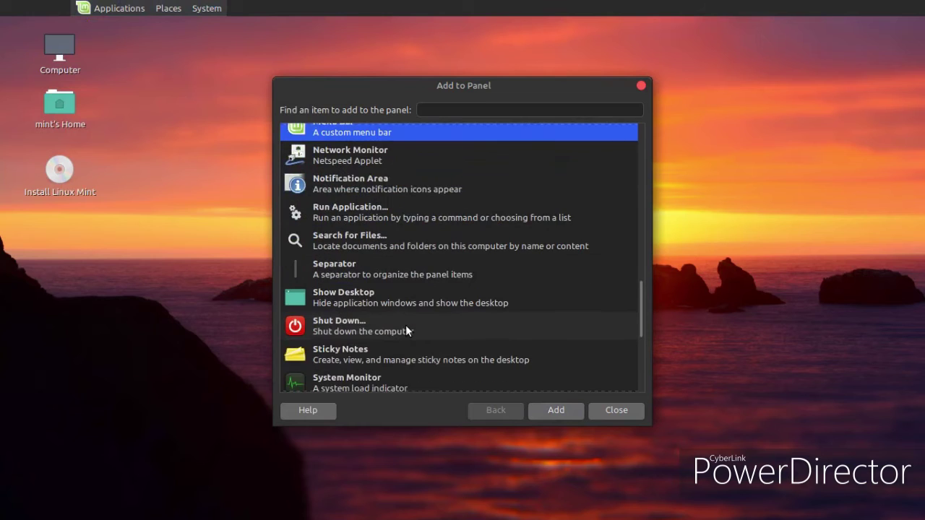
{"action": "scroll", "coordinate": [405, 327], "scroll_direction": "down", "scroll_amount": 6}
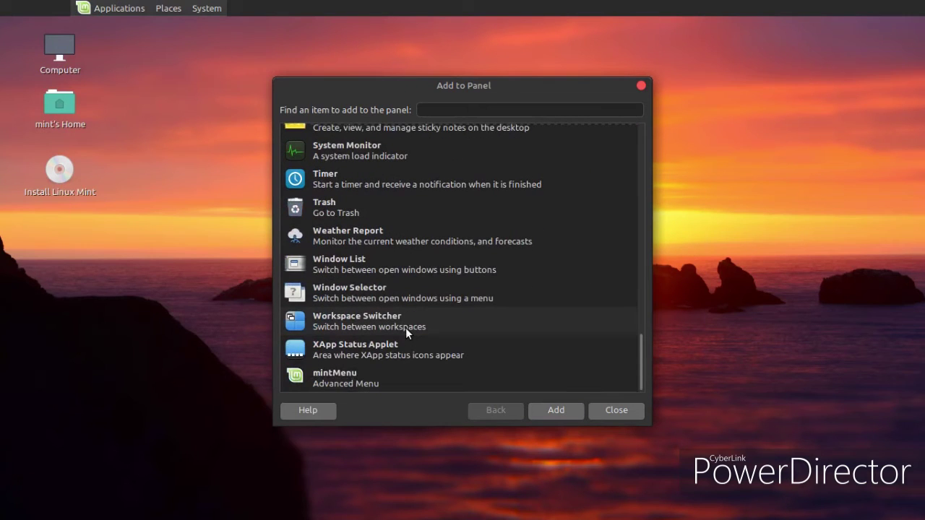
{"action": "left_click", "coordinate": [404, 304]}
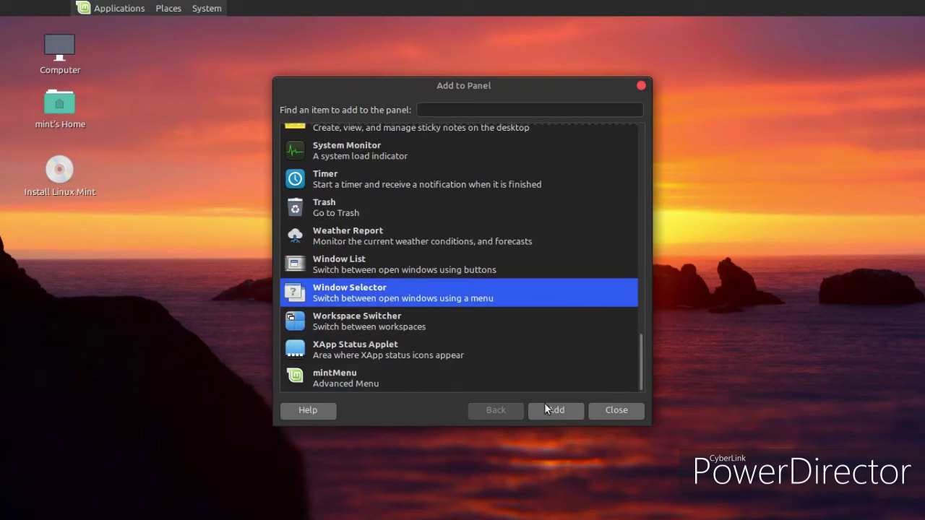
{"action": "left_click", "coordinate": [545, 409]}
{"action": "left_click", "coordinate": [394, 327]}
{"action": "left_click", "coordinate": [553, 410]}
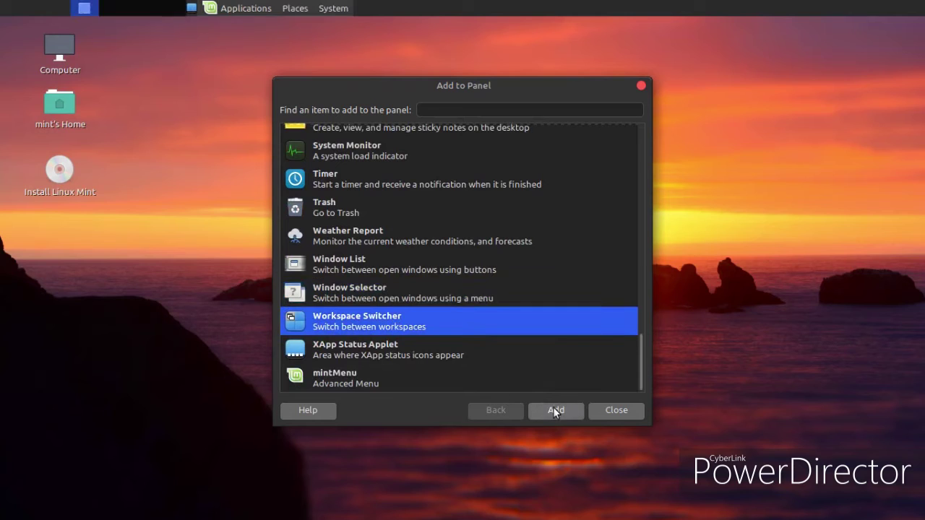
{"action": "left_click", "coordinate": [2, 264]}
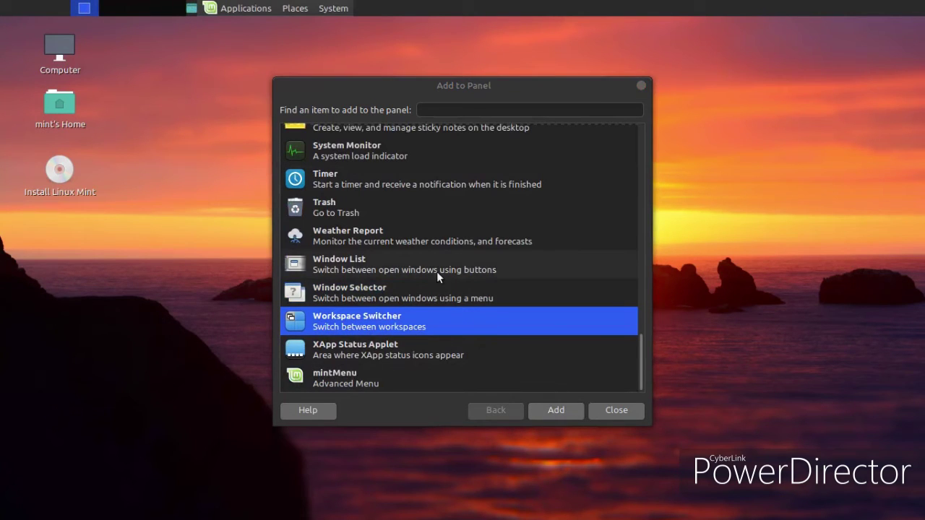
Add the XApp Status Applet to the panel, finish adding items, and look at the network connection options.
{"action": "left_click", "coordinate": [364, 357]}
{"action": "left_click", "coordinate": [554, 409]}
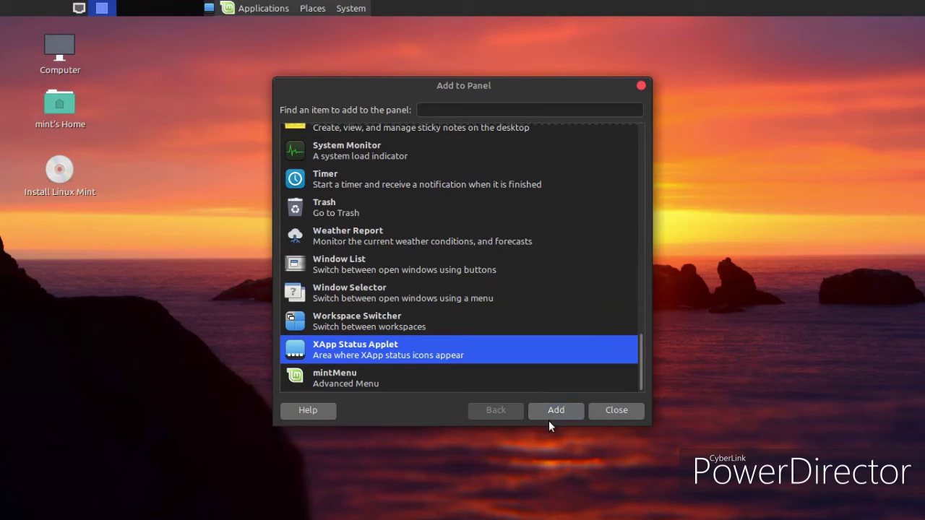
{"action": "left_click", "coordinate": [611, 409]}
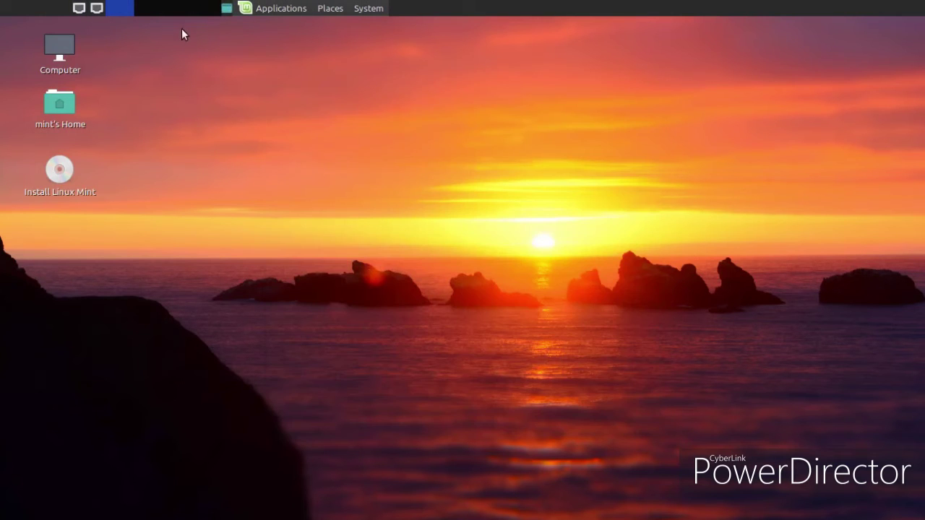
{"action": "left_click", "coordinate": [80, 8]}
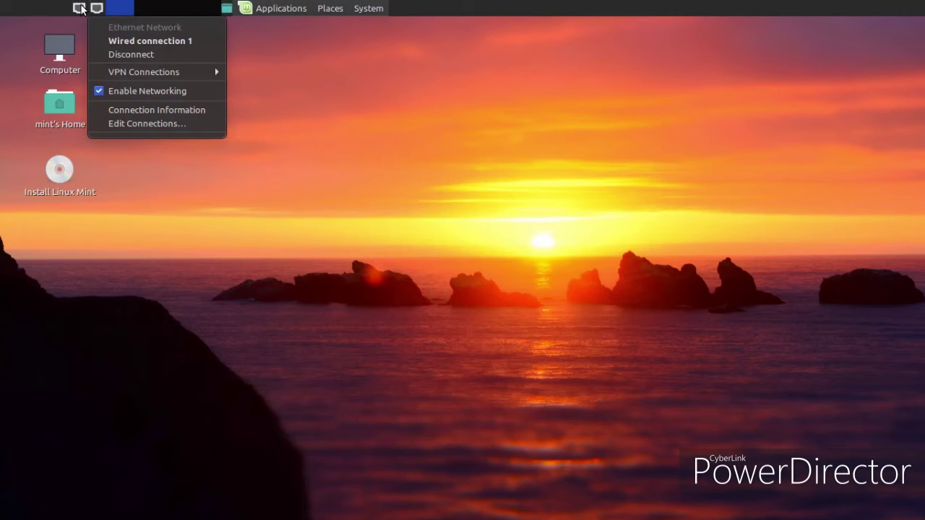
{"action": "left_click", "coordinate": [265, 402]}
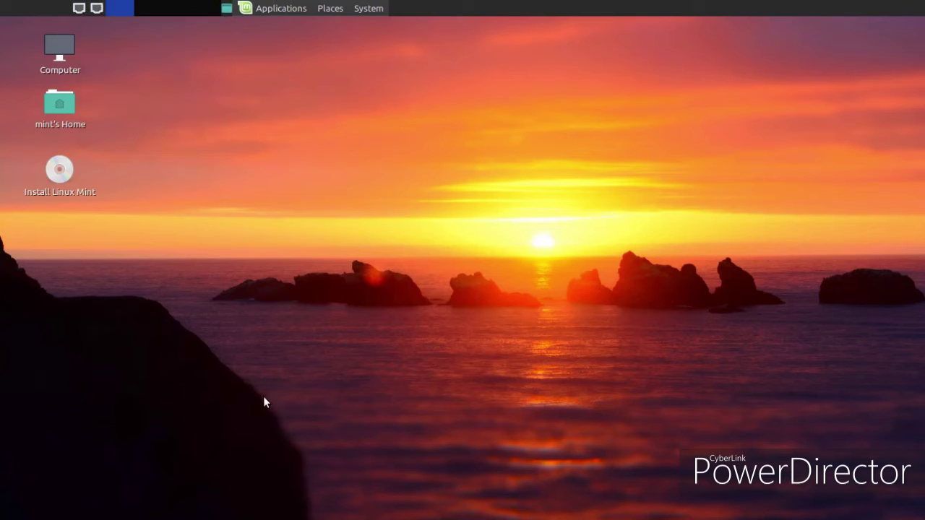
Organize the desktop icons by name.
{"action": "right_click", "coordinate": [286, 71]}
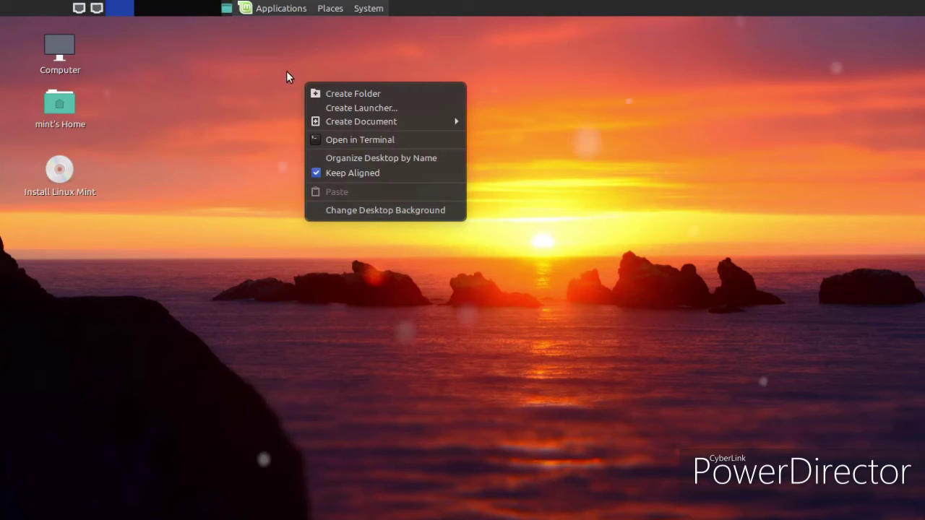
{"action": "left_click", "coordinate": [316, 158]}
{"action": "right_click", "coordinate": [267, 167]}
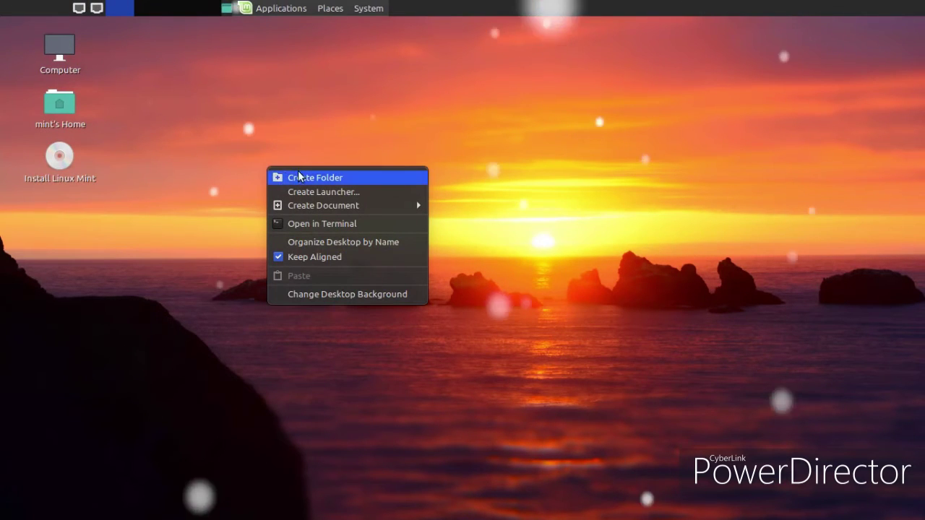
{"action": "left_click", "coordinate": [249, 124]}
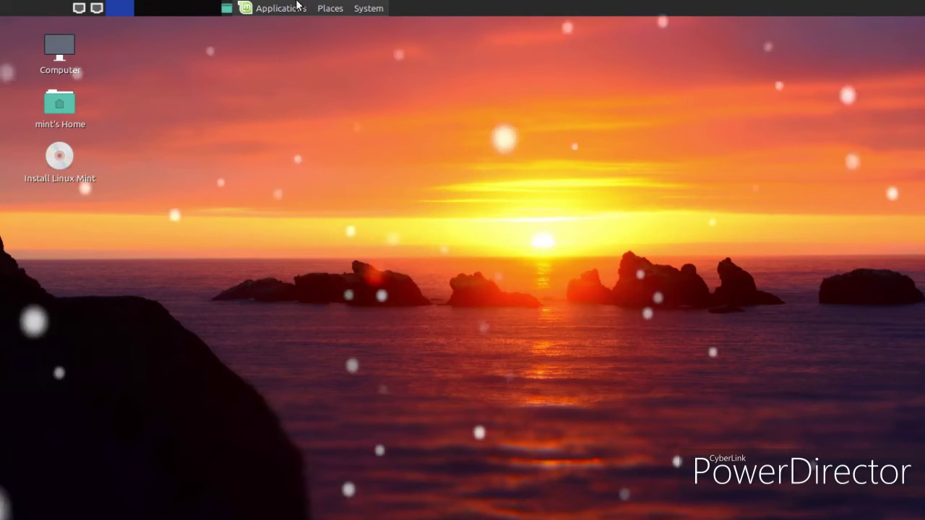
Try to launch vokoscreen from the Sound & Video applications.
{"action": "left_click", "coordinate": [289, 7]}
{"action": "mouse_move", "coordinate": [309, 130]}
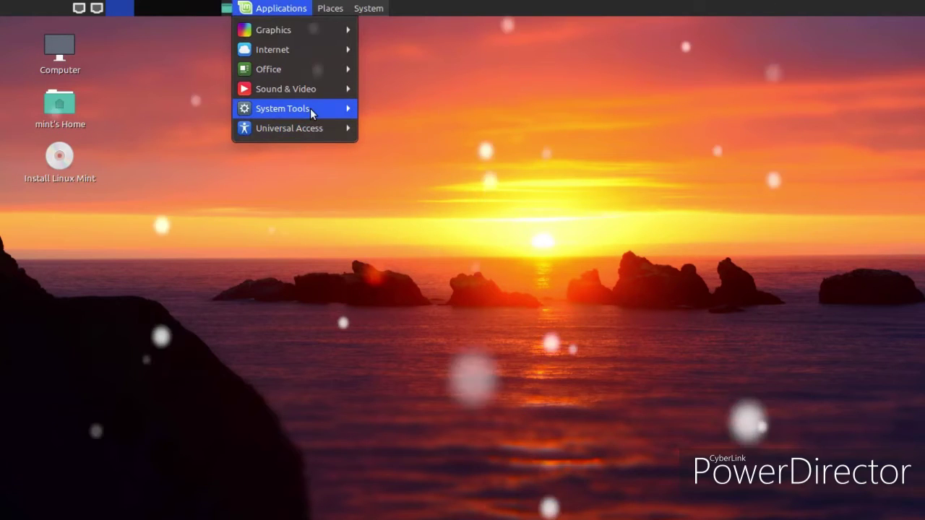
{"action": "mouse_move", "coordinate": [312, 88]}
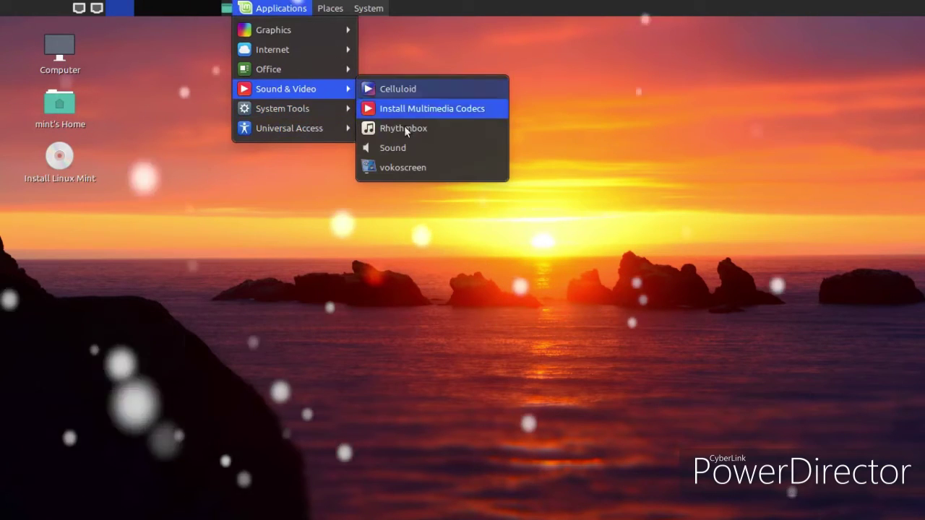
{"action": "left_click", "coordinate": [405, 166]}
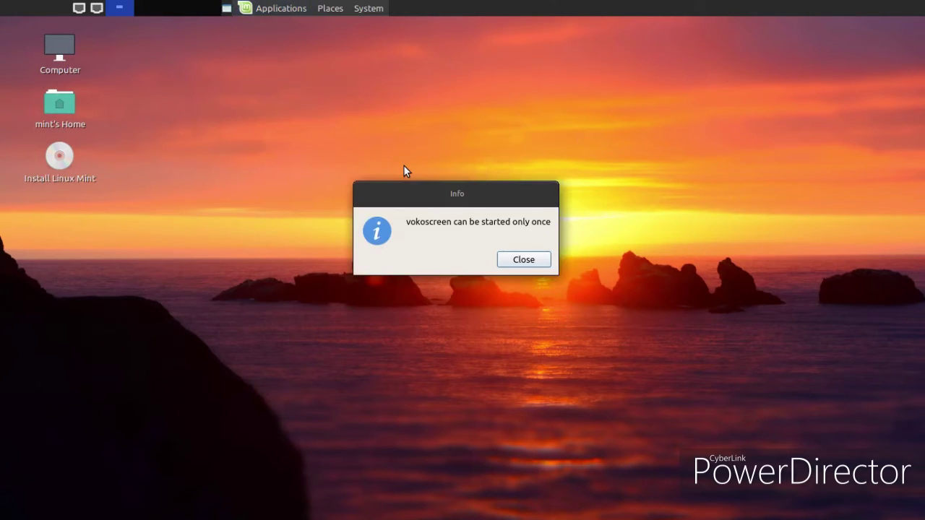
{"action": "left_click", "coordinate": [533, 264]}
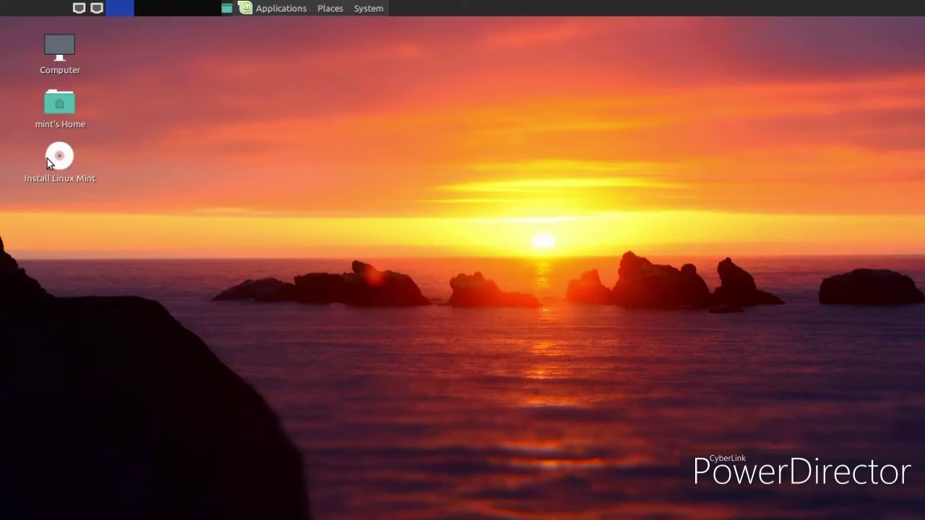
Start the Linux Mint installer in Português, accept the Portuguese keyboard layout, and continue without third-party software.
{"action": "double_click", "coordinate": [46, 158]}
{"action": "scroll", "coordinate": [255, 231], "scroll_direction": "down", "scroll_amount": 7}
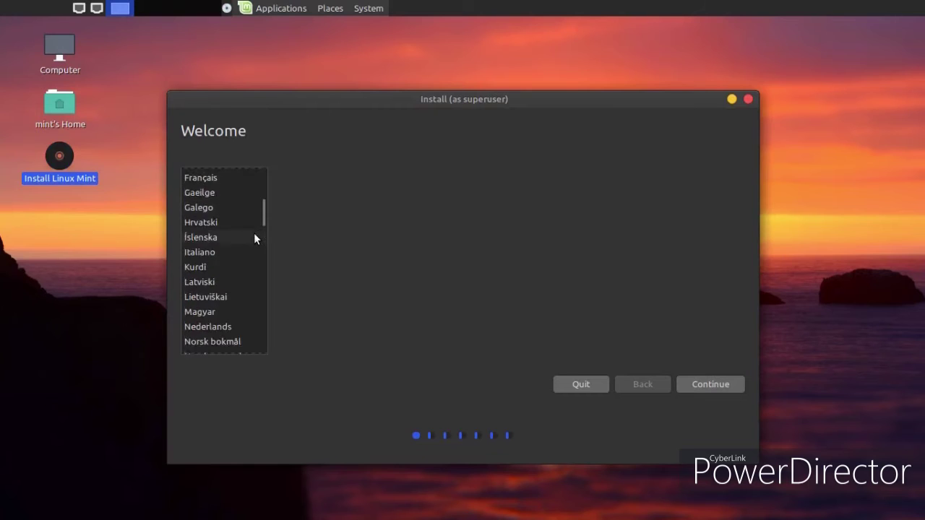
{"action": "left_click", "coordinate": [229, 244]}
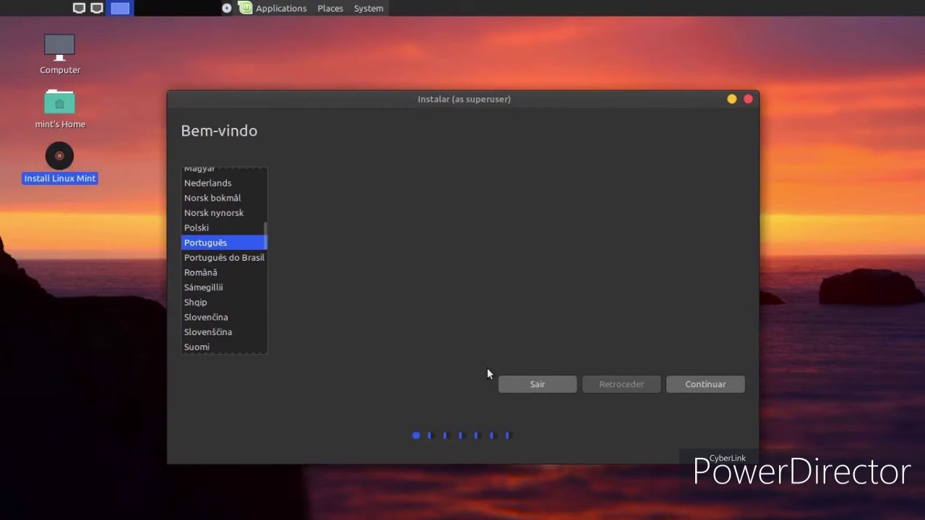
{"action": "left_click", "coordinate": [729, 391]}
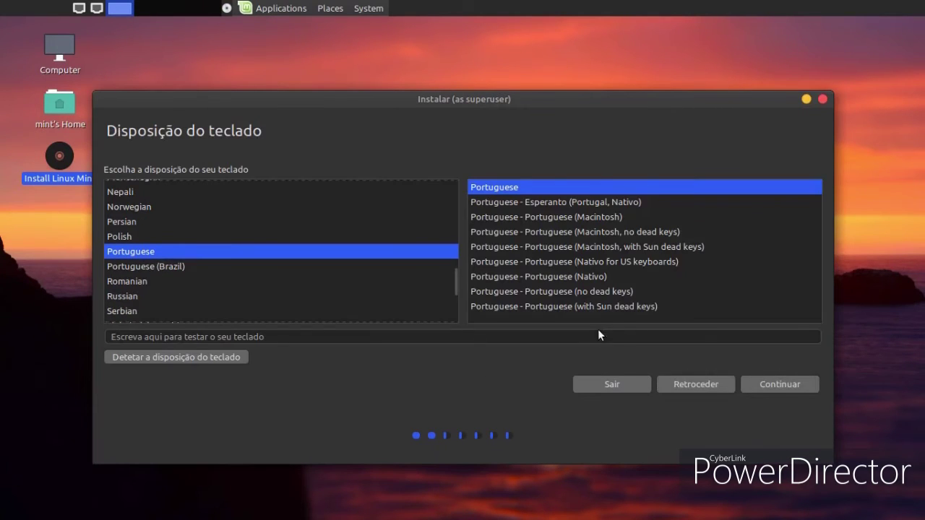
{"action": "left_click", "coordinate": [792, 385]}
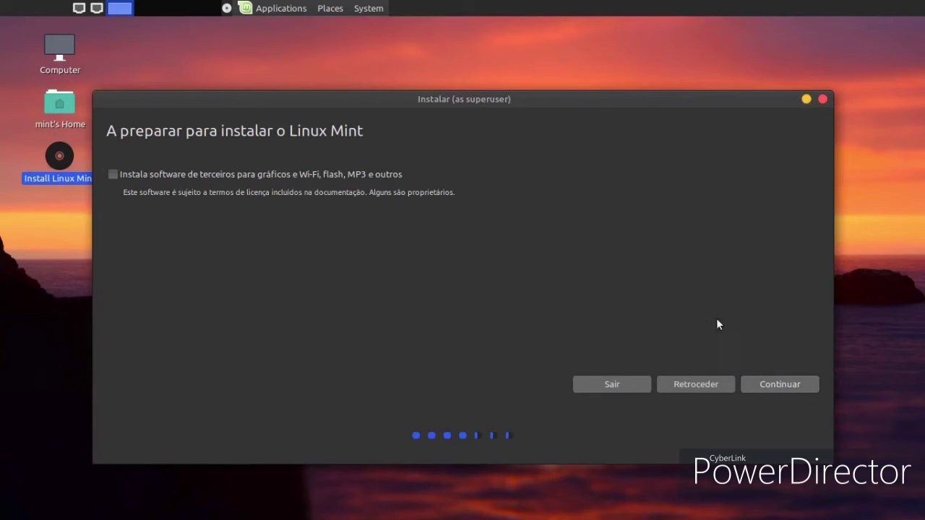
{"action": "left_click", "coordinate": [797, 385]}
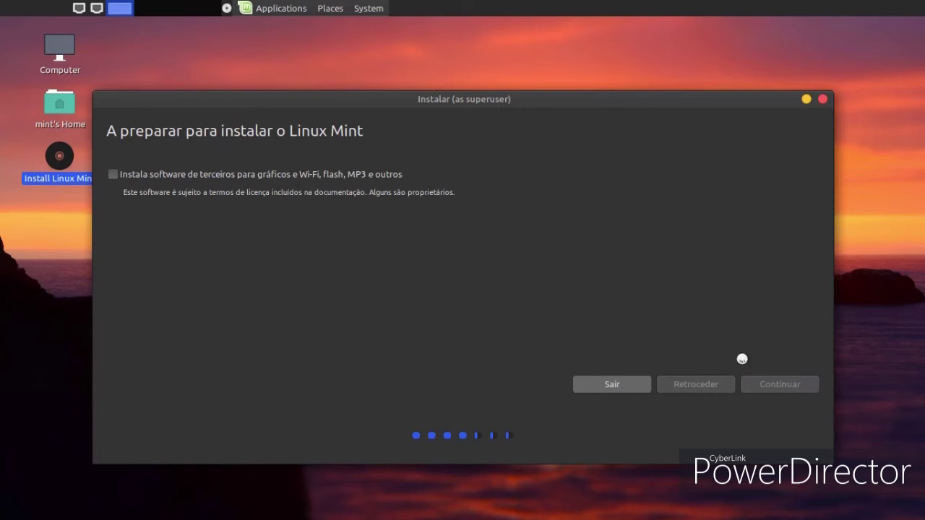
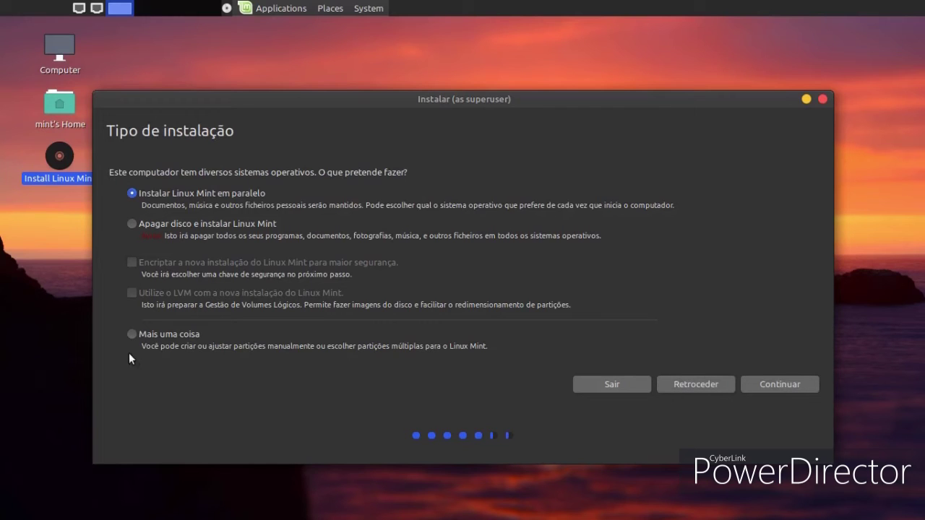
Choose manual partitioning (Mais uma coisa), look at the partition table with /dev/sda2 selected, and quit the installer.
{"action": "left_click", "coordinate": [130, 333]}
{"action": "left_click", "coordinate": [775, 385]}
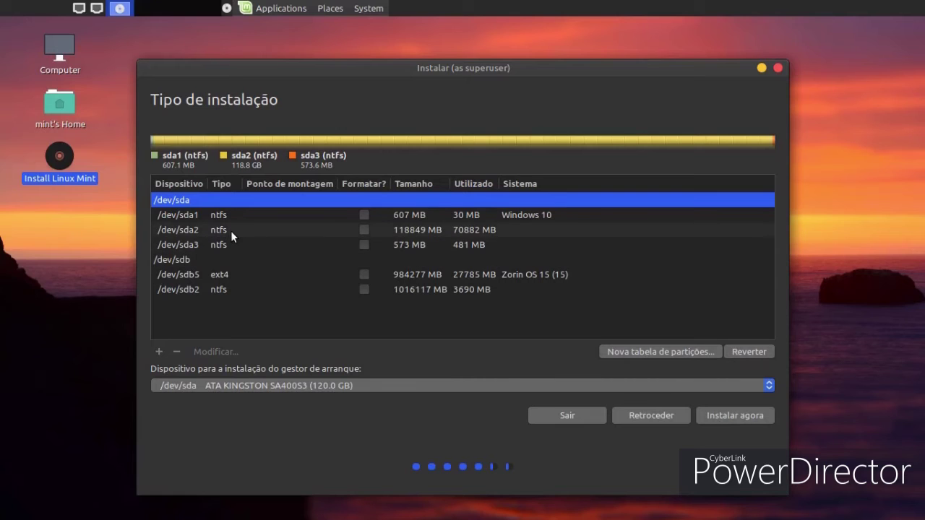
{"action": "left_click", "coordinate": [230, 232]}
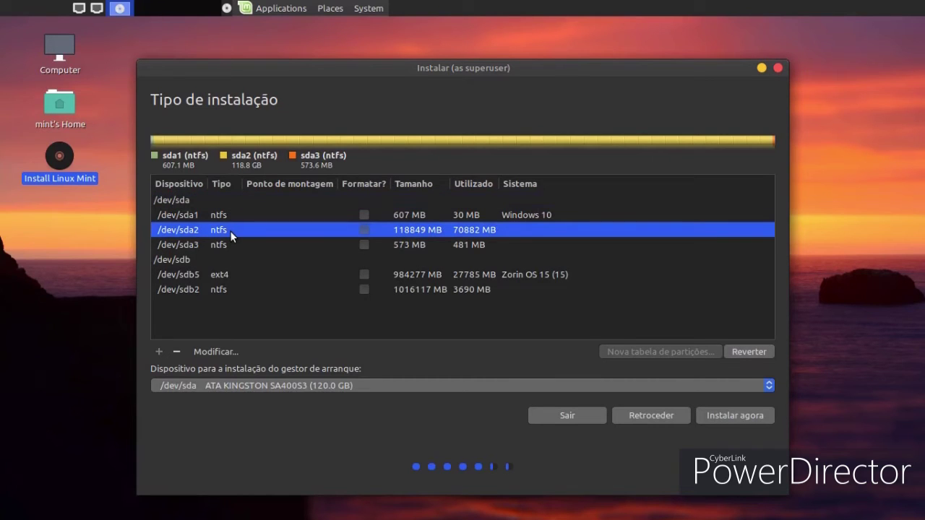
{"action": "left_click", "coordinate": [778, 67]}
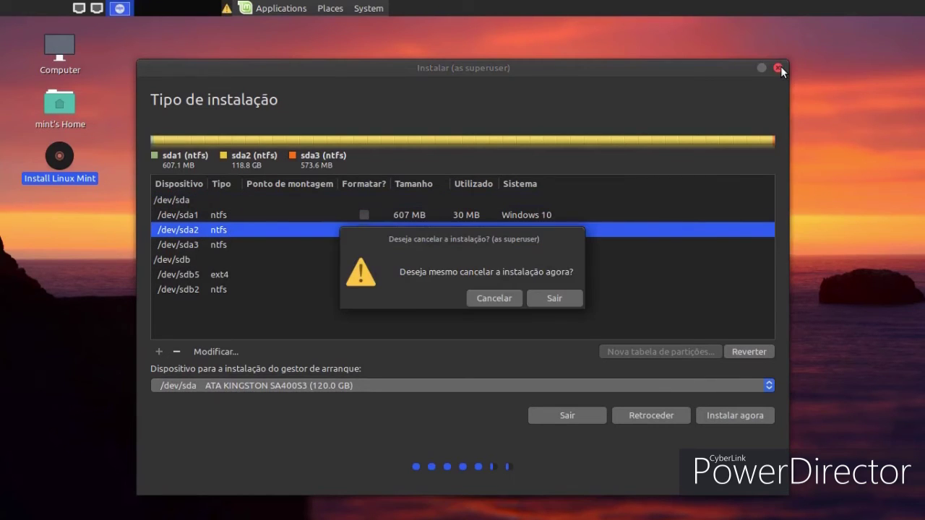
{"action": "left_click", "coordinate": [556, 297]}
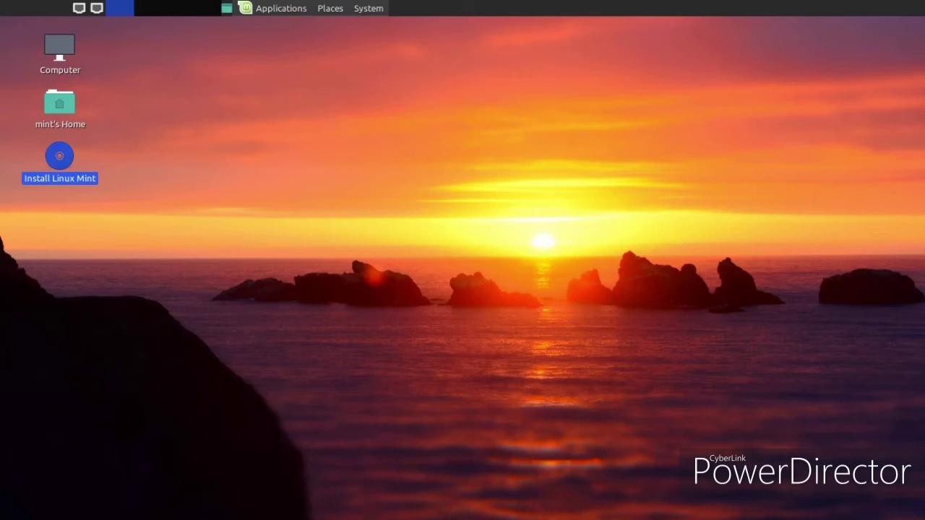
Start a desktop launcher of type Application with the name firefox.
{"action": "right_click", "coordinate": [289, 185]}
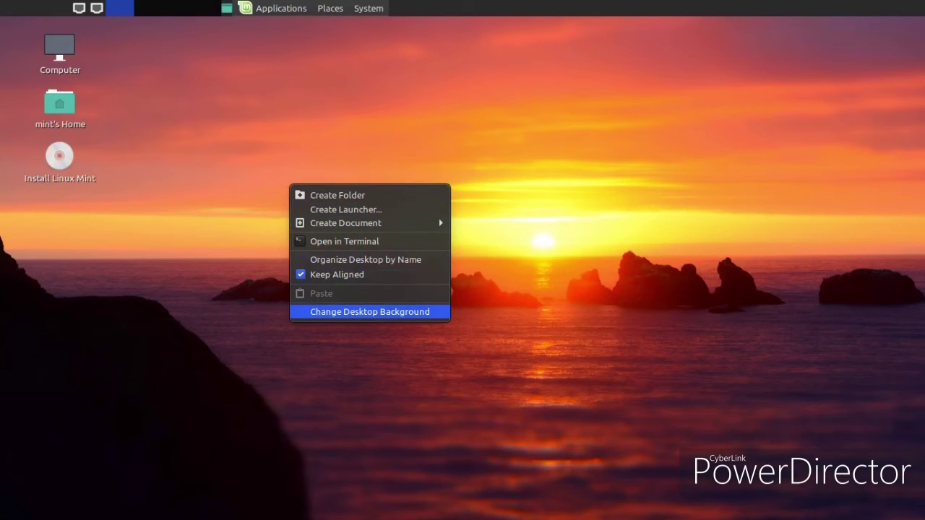
{"action": "left_click", "coordinate": [312, 208]}
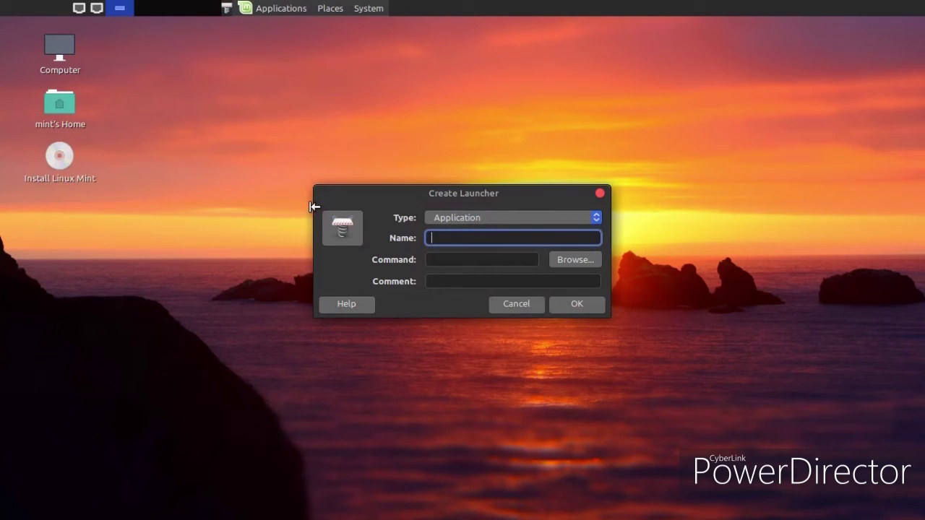
{"action": "left_click", "coordinate": [478, 217]}
{"action": "left_click", "coordinate": [478, 218]}
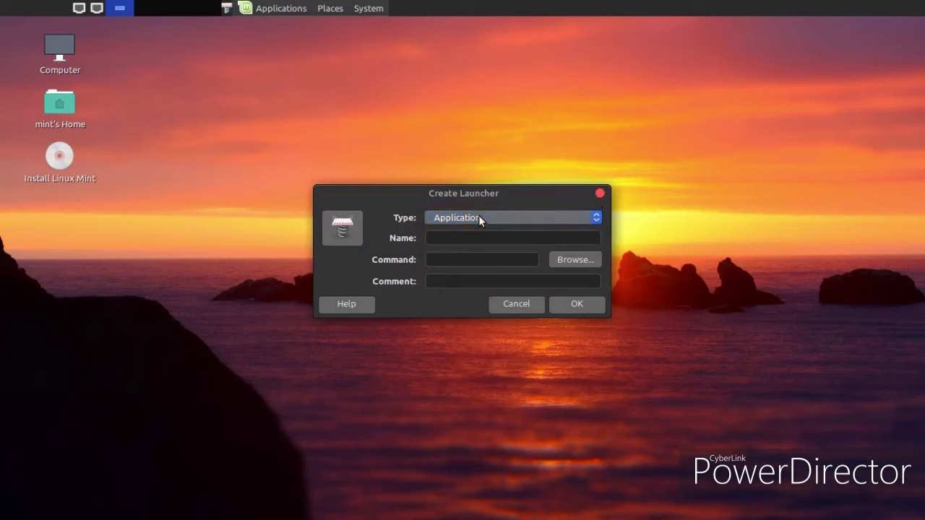
{"action": "left_click", "coordinate": [474, 229]}
{"action": "type", "text": "Fire"}
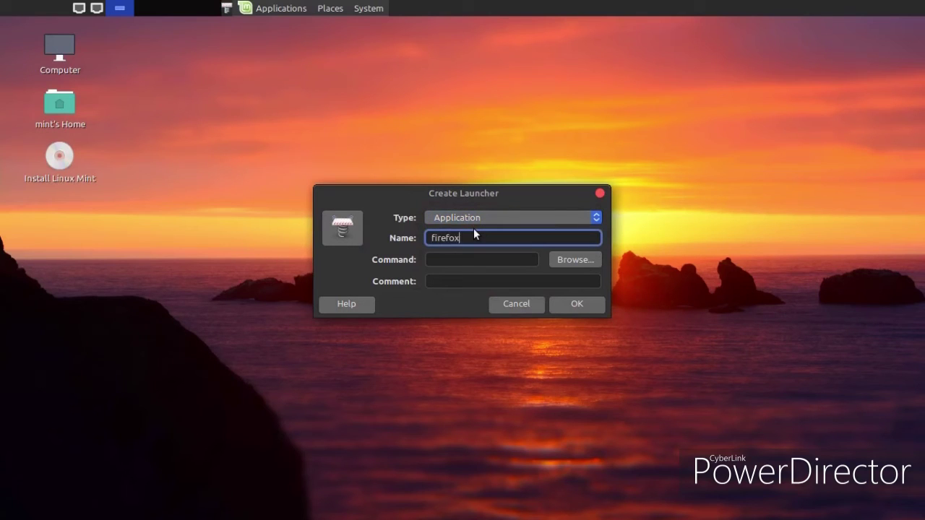
{"action": "left_click", "coordinate": [474, 257]}
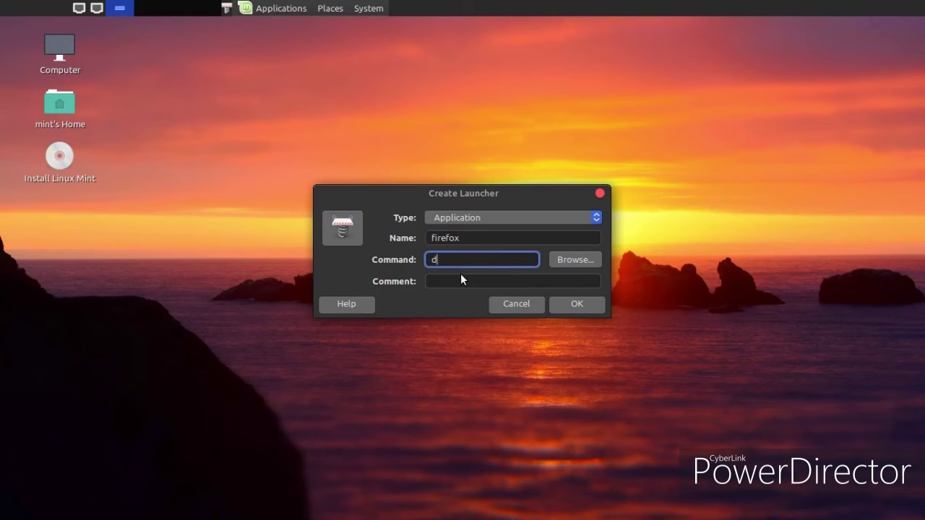
Browse the computer's /usr/share folder for the launcher's application, and cancel the launcher without choosing one.
{"action": "left_click", "coordinate": [557, 263]}
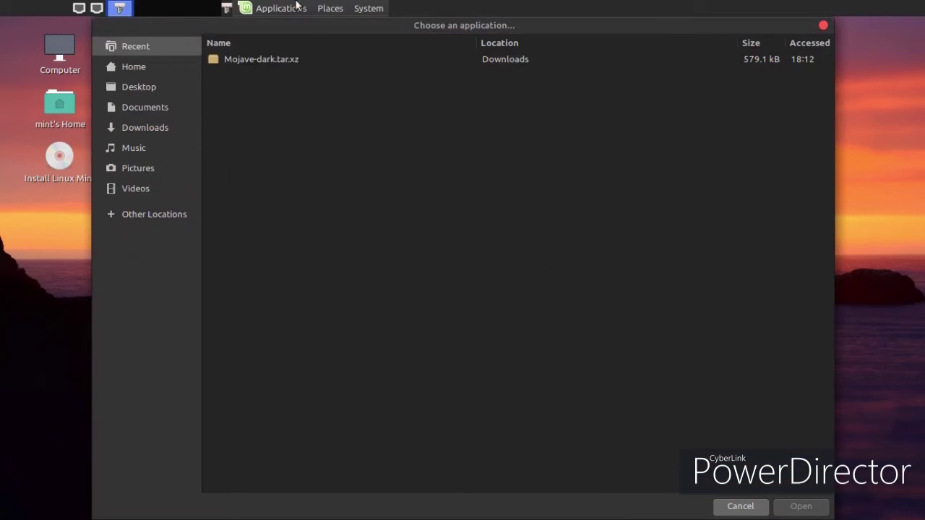
{"action": "left_click", "coordinate": [297, 8]}
{"action": "left_click", "coordinate": [149, 211]}
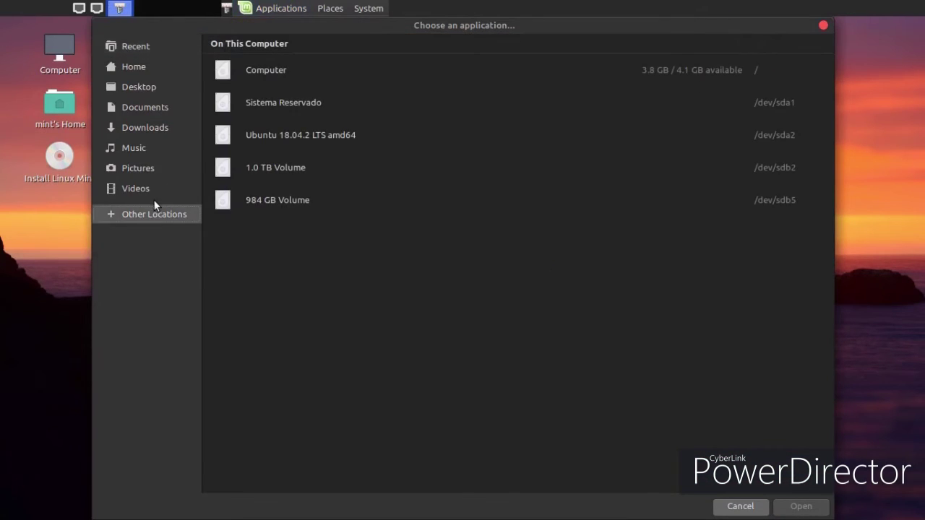
{"action": "left_click", "coordinate": [268, 74]}
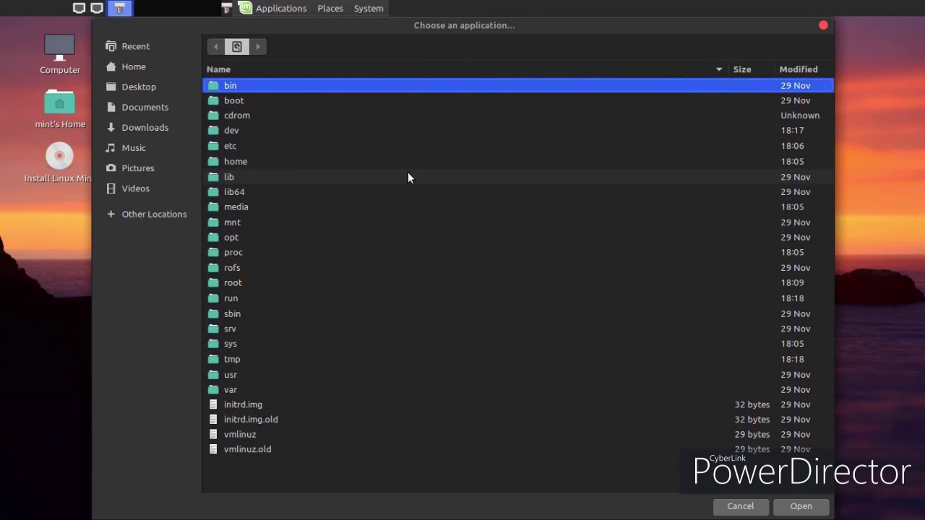
{"action": "left_click", "coordinate": [263, 376]}
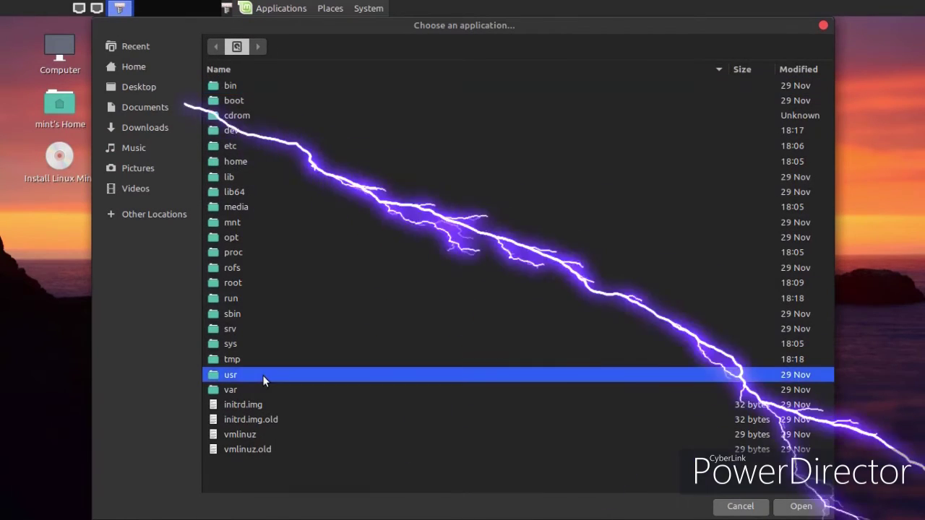
{"action": "double_click", "coordinate": [262, 375]}
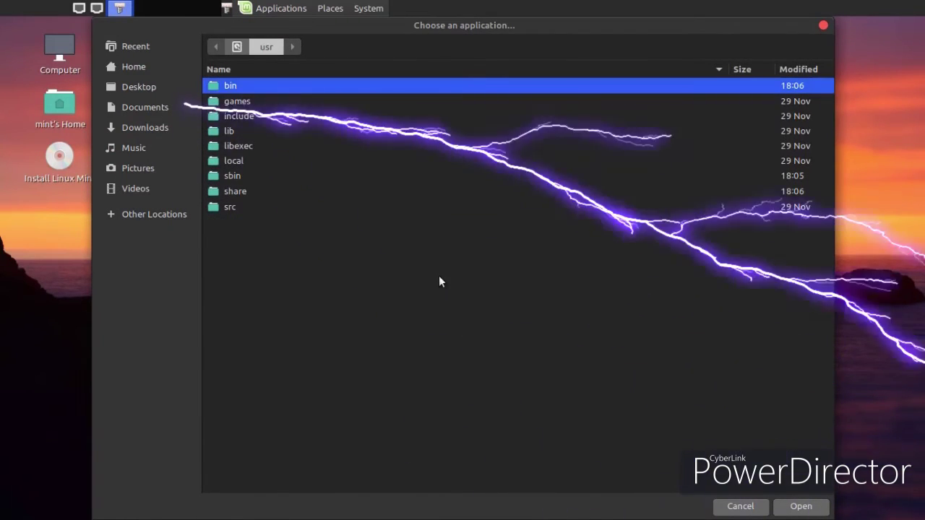
{"action": "left_click", "coordinate": [235, 191]}
{"action": "double_click", "coordinate": [235, 190]}
{"action": "scroll", "coordinate": [484, 188], "scroll_direction": "down", "scroll_amount": 15}
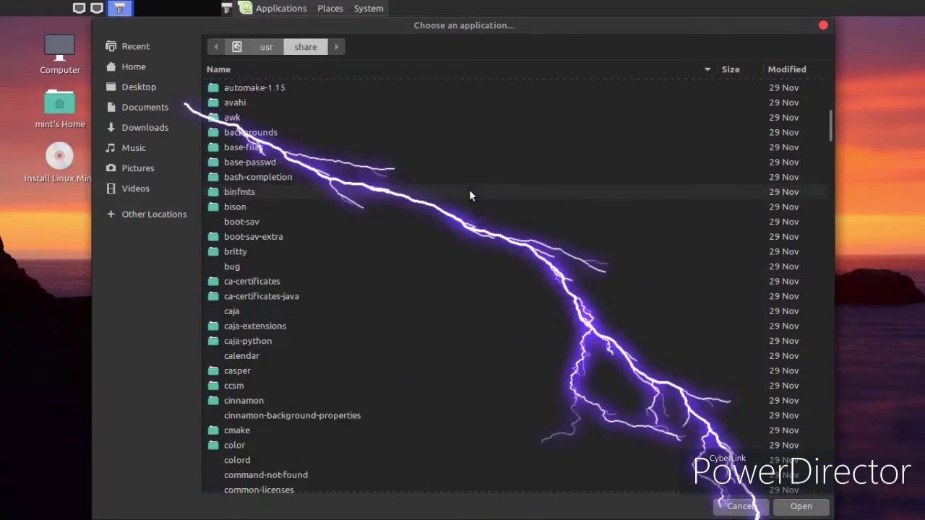
{"action": "scroll", "coordinate": [468, 207], "scroll_direction": "down", "scroll_amount": 15}
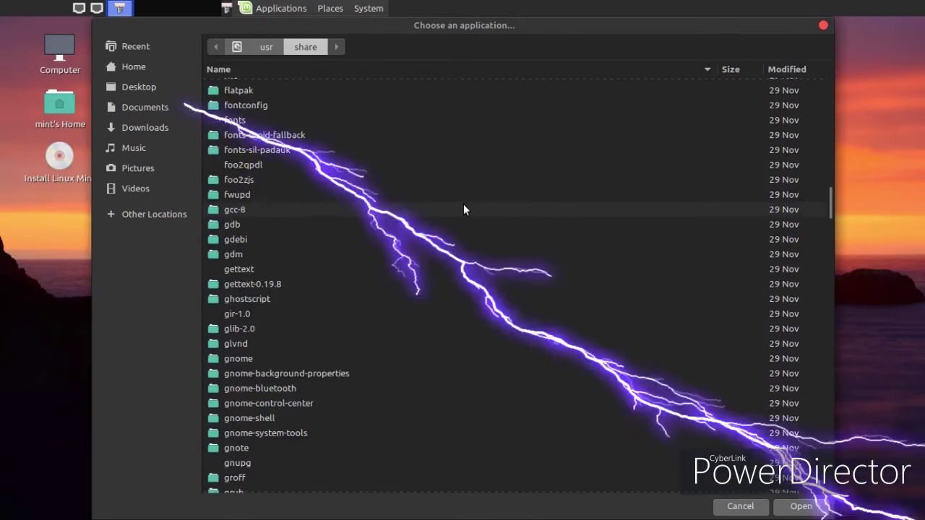
{"action": "scroll", "coordinate": [462, 210], "scroll_direction": "down", "scroll_amount": 15}
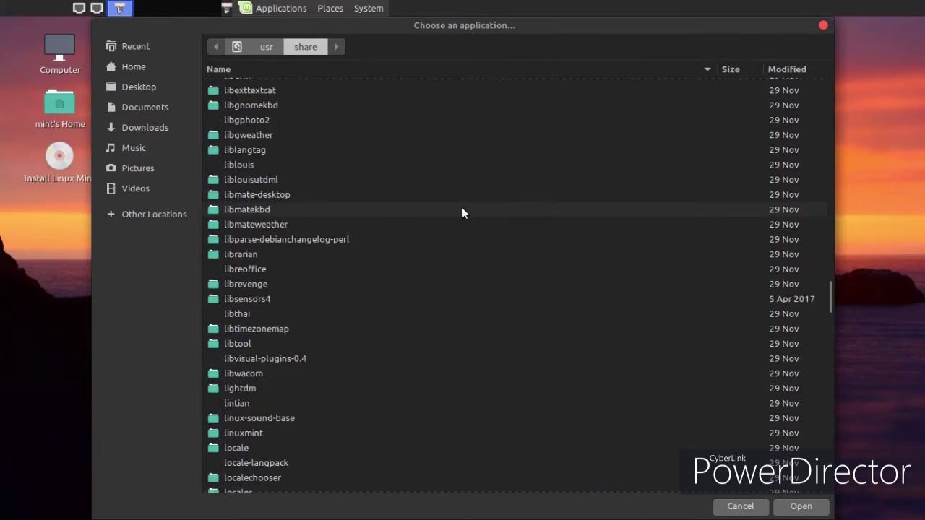
{"action": "scroll", "coordinate": [461, 217], "scroll_direction": "down", "scroll_amount": 15}
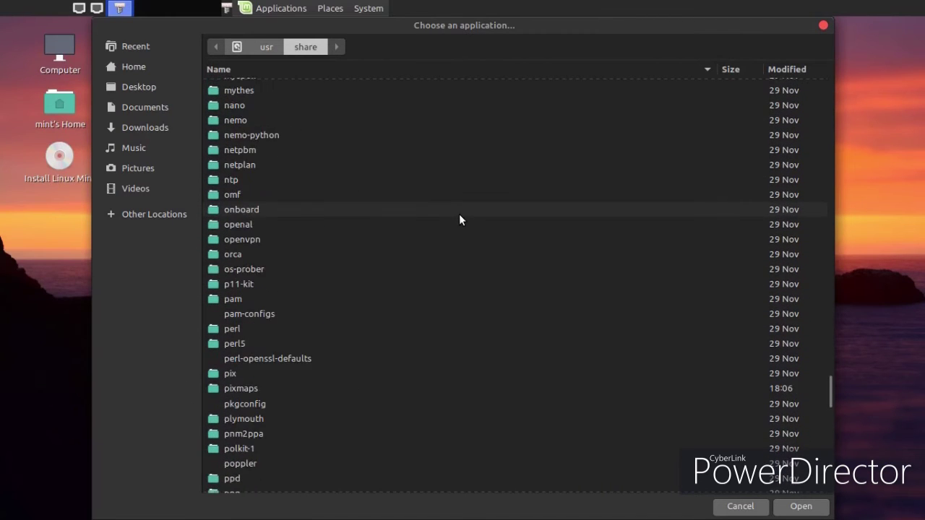
{"action": "left_click", "coordinate": [823, 26]}
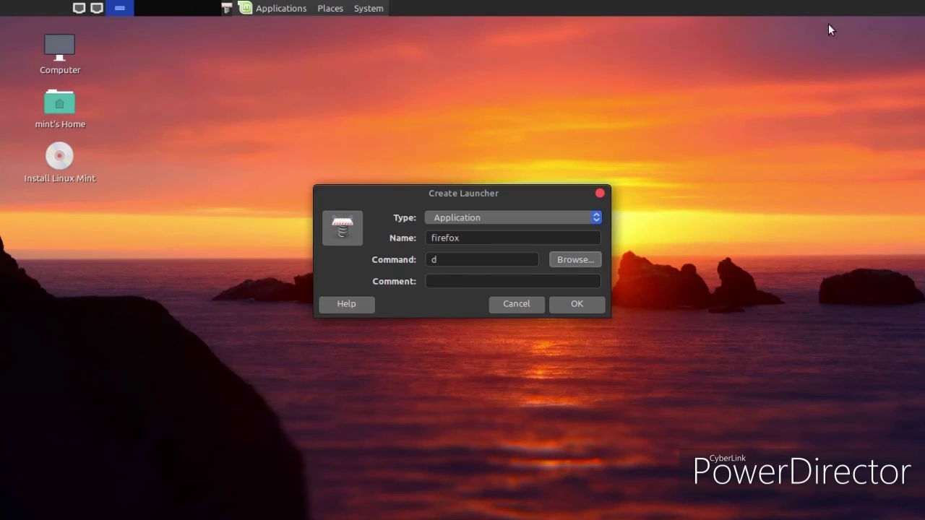
{"action": "left_click", "coordinate": [500, 309]}
Create a new folder on the desktop, keeping its default name.
{"action": "right_click", "coordinate": [388, 190]}
{"action": "left_click", "coordinate": [434, 198]}
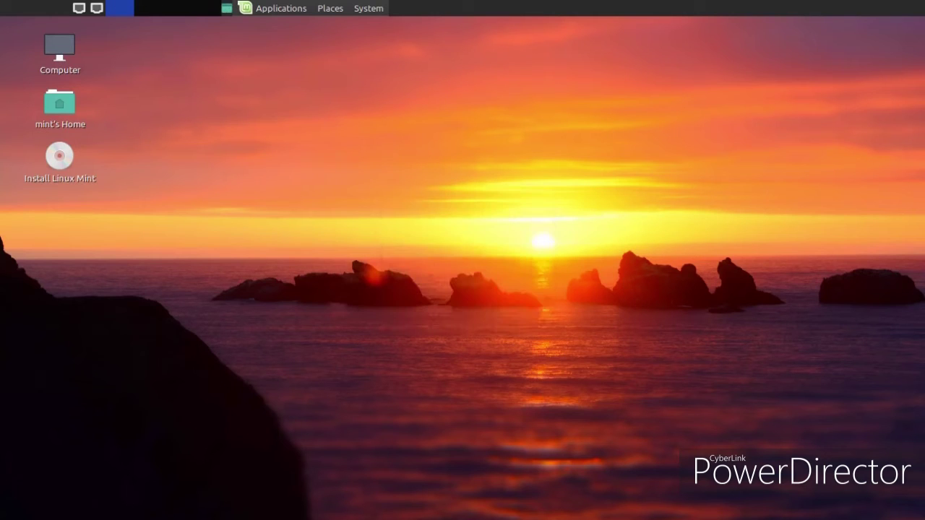
{"action": "key", "text": "Return"}
Try to create a Location launcher pointing to Mojave-dark.tar.xz in Downloads, and close the launcher dialog.
{"action": "right_click", "coordinate": [326, 187]}
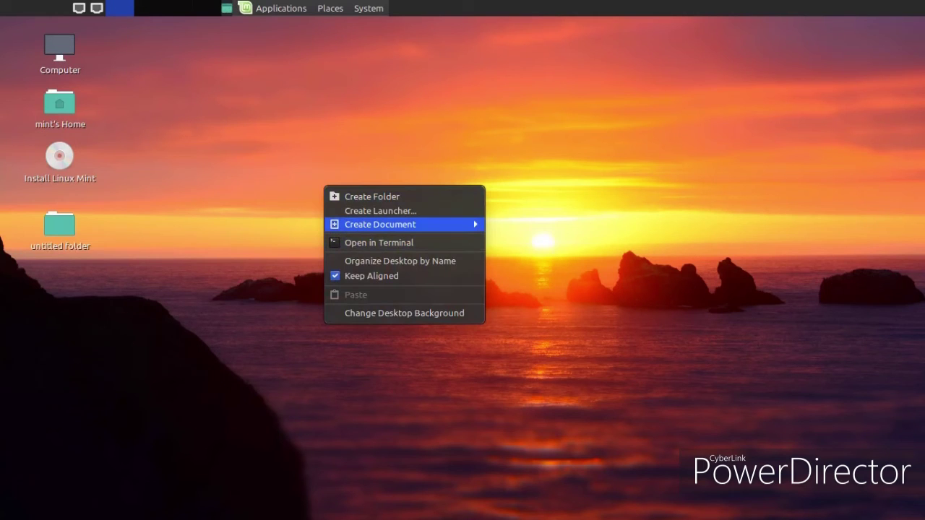
{"action": "mouse_move", "coordinate": [405, 224]}
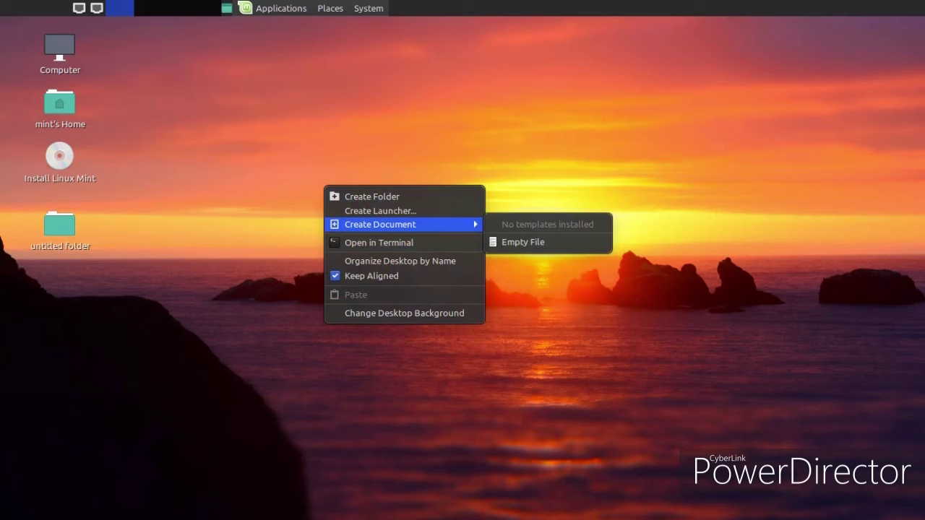
{"action": "left_click", "coordinate": [409, 211]}
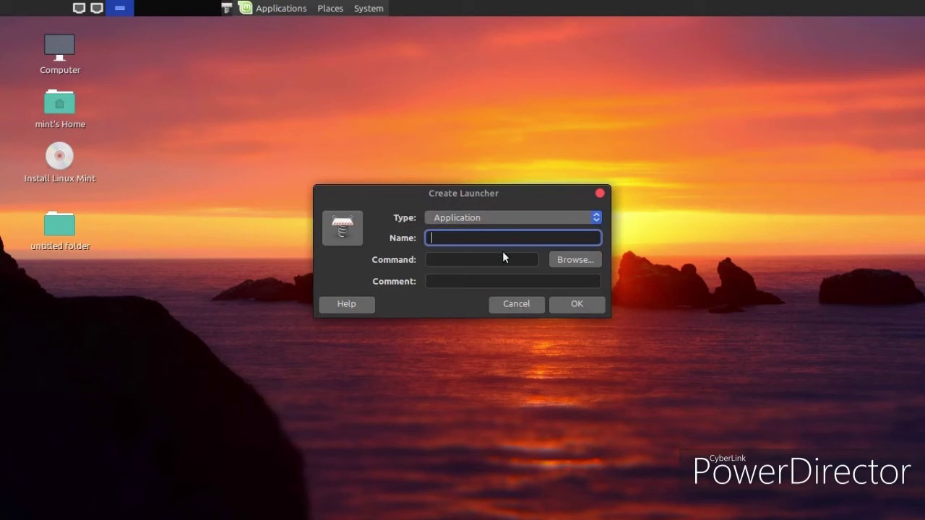
{"action": "left_click", "coordinate": [497, 218]}
{"action": "left_click", "coordinate": [503, 250]}
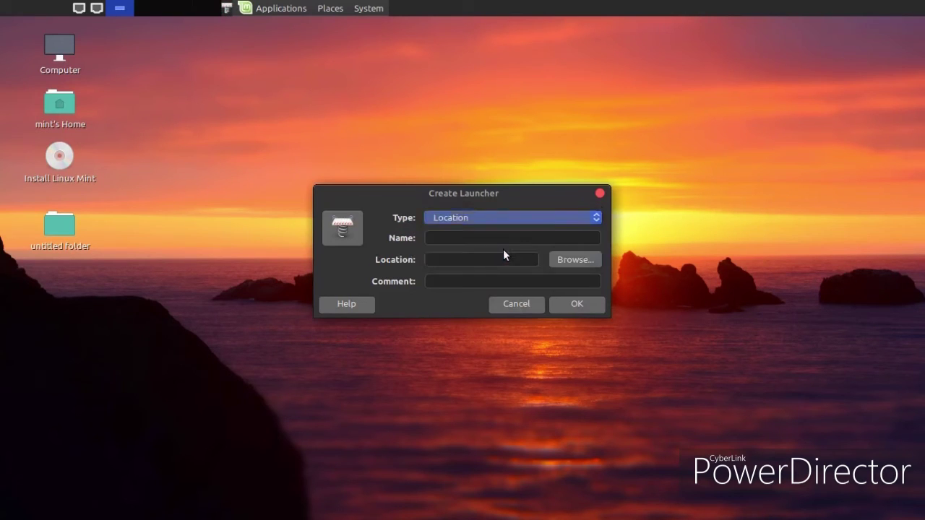
{"action": "left_click", "coordinate": [558, 260]}
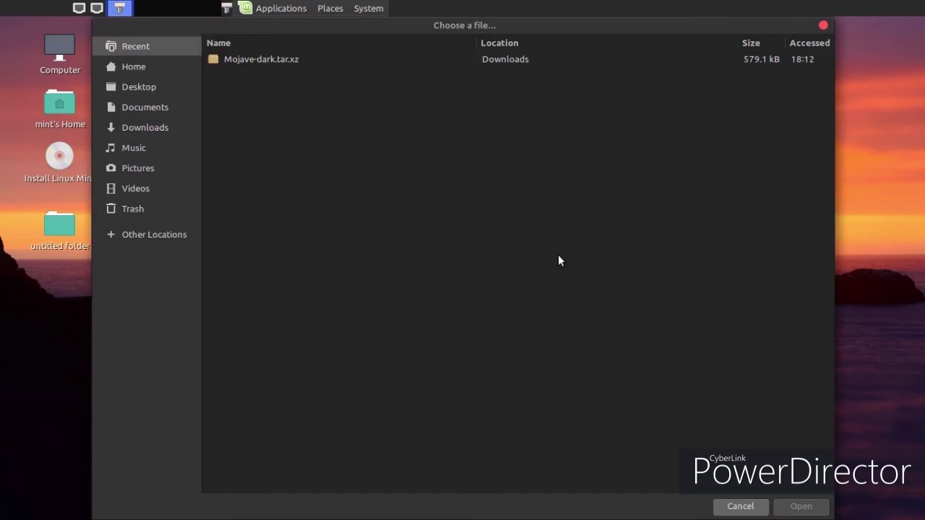
{"action": "double_click", "coordinate": [253, 61]}
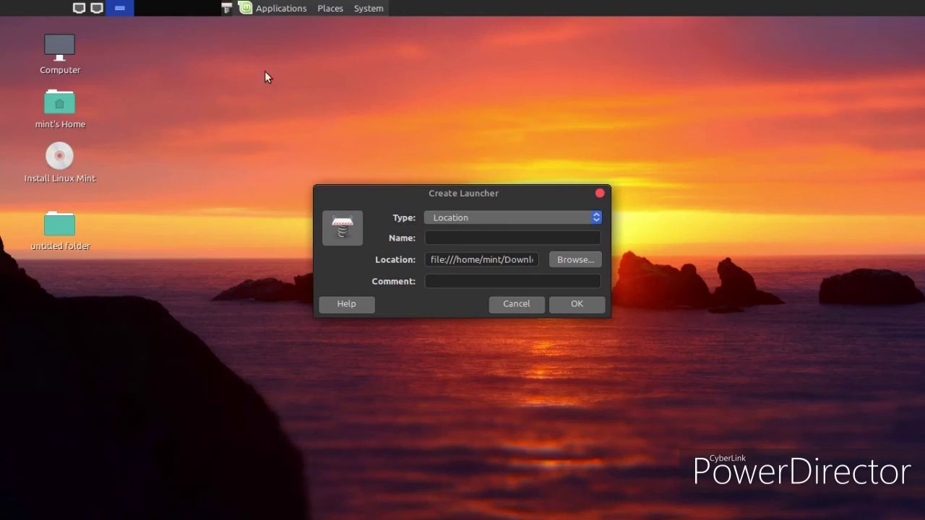
{"action": "left_click", "coordinate": [555, 301]}
{"action": "left_click", "coordinate": [554, 300]}
{"action": "left_click", "coordinate": [600, 194]}
Change the desktop background to the picture of sun rays behind dark clouds above an orange sunset.
{"action": "right_click", "coordinate": [471, 172]}
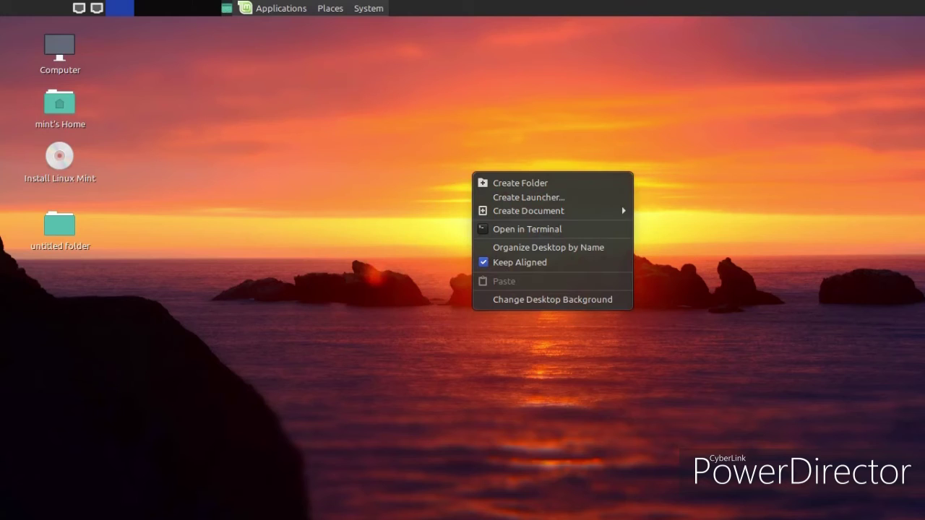
{"action": "left_click", "coordinate": [417, 315]}
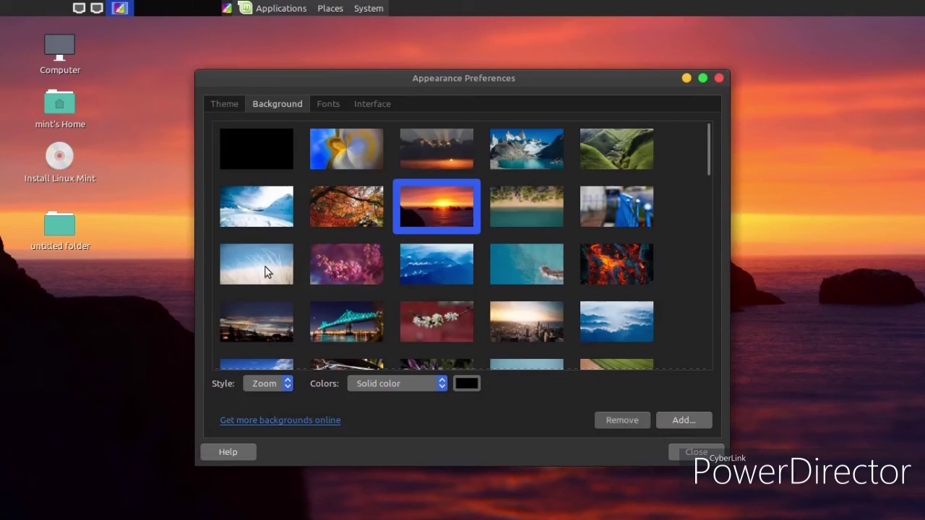
{"action": "left_click", "coordinate": [446, 154]}
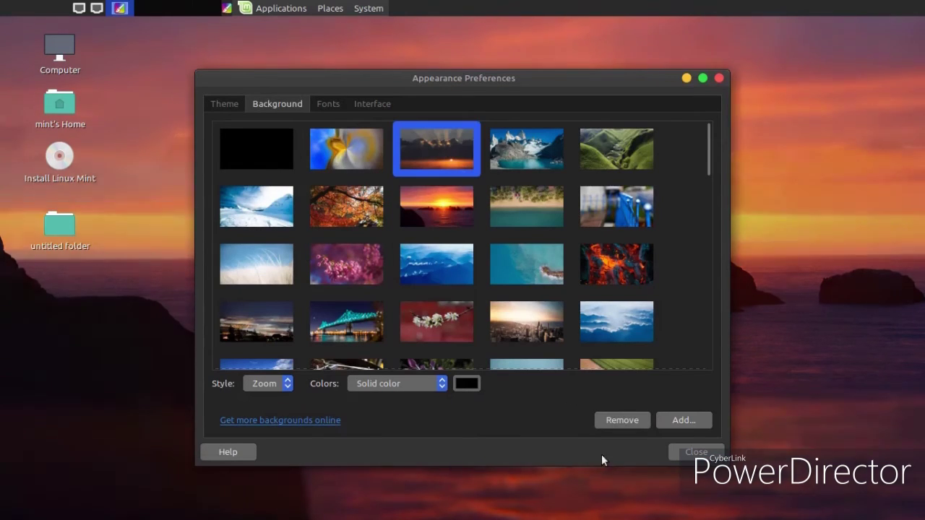
{"action": "left_click", "coordinate": [694, 452]}
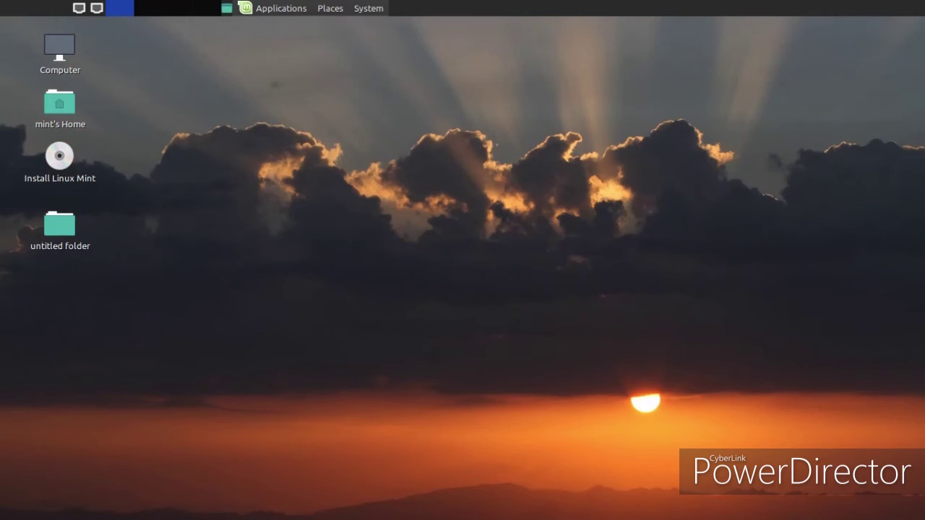
Move the Applications, Places and System menu bar to the very beginning of the panel.
{"action": "key", "text": "alt+F1"}
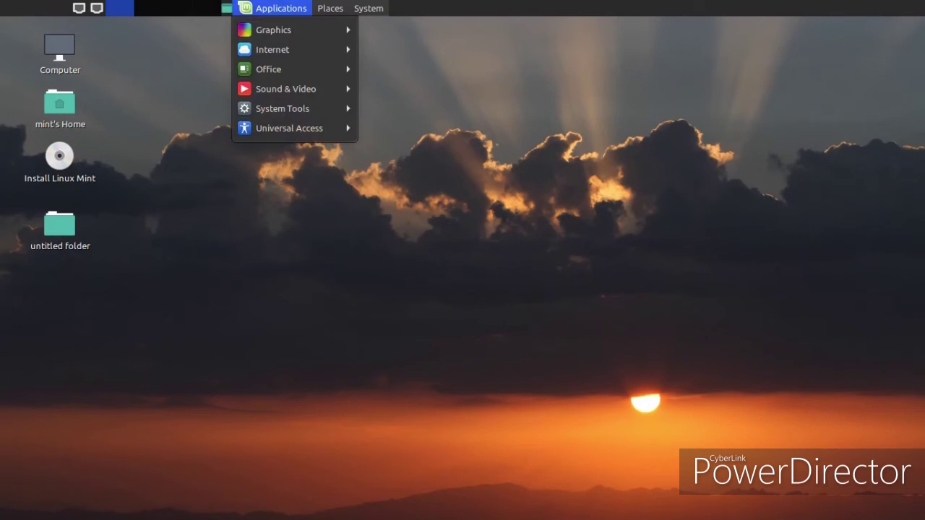
{"action": "key", "text": "Escape"}
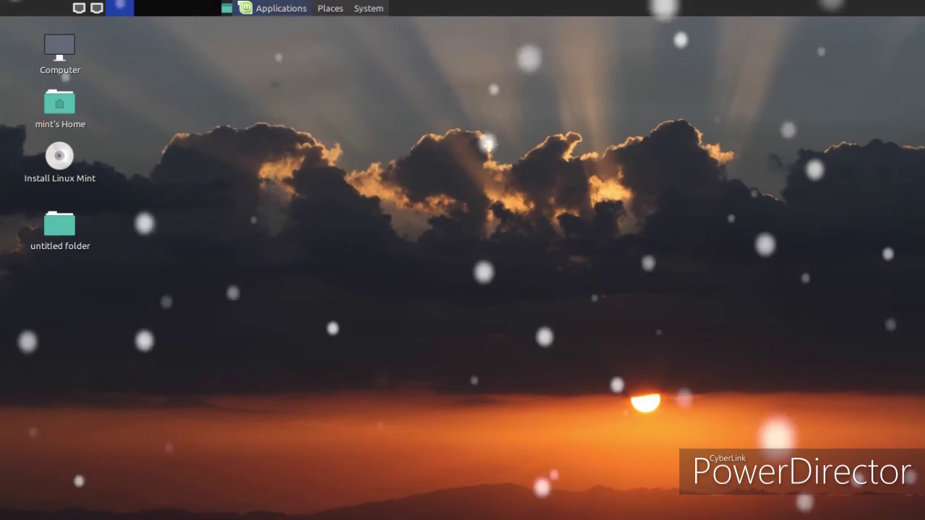
{"action": "right_click", "coordinate": [277, 8]}
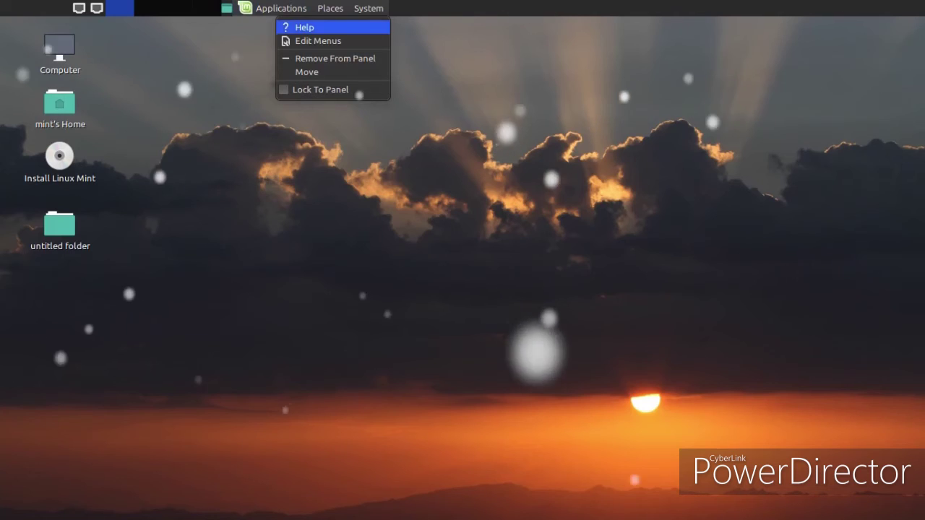
{"action": "left_click", "coordinate": [332, 71]}
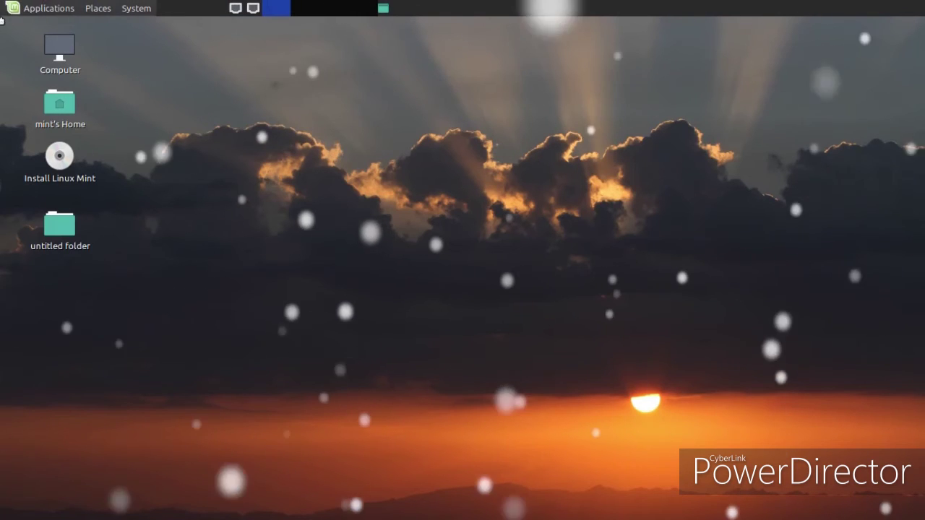
{"action": "left_click", "coordinate": [49, 8]}
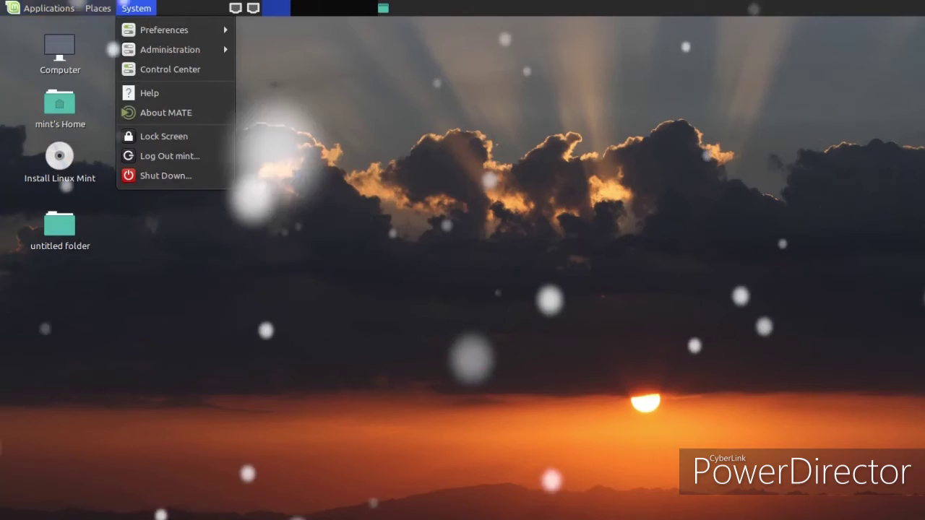
Open the Control Center to view its settings categories, and close it.
{"action": "left_click", "coordinate": [210, 69]}
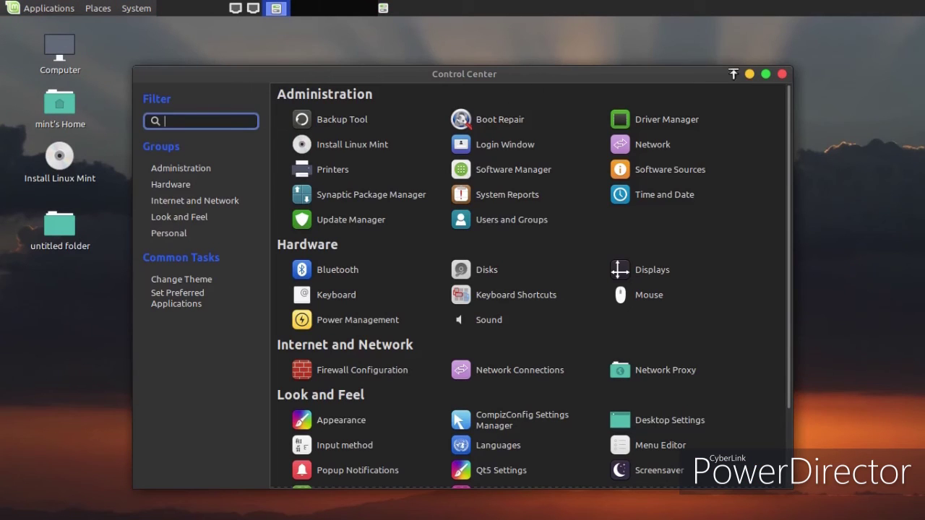
{"action": "left_click", "coordinate": [782, 73]}
Launch LibreOffice from the Office applications category.
{"action": "left_click", "coordinate": [136, 8]}
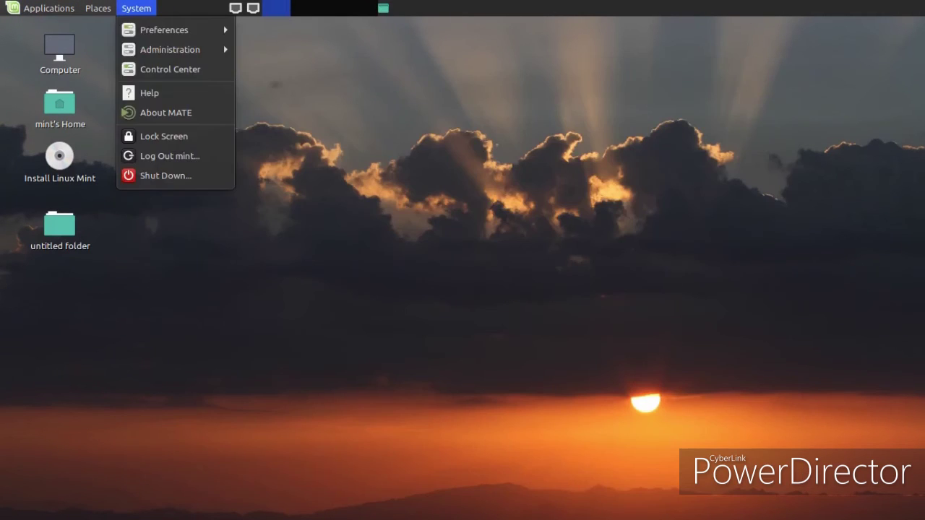
{"action": "mouse_move", "coordinate": [98, 8]}
{"action": "mouse_move", "coordinate": [49, 8]}
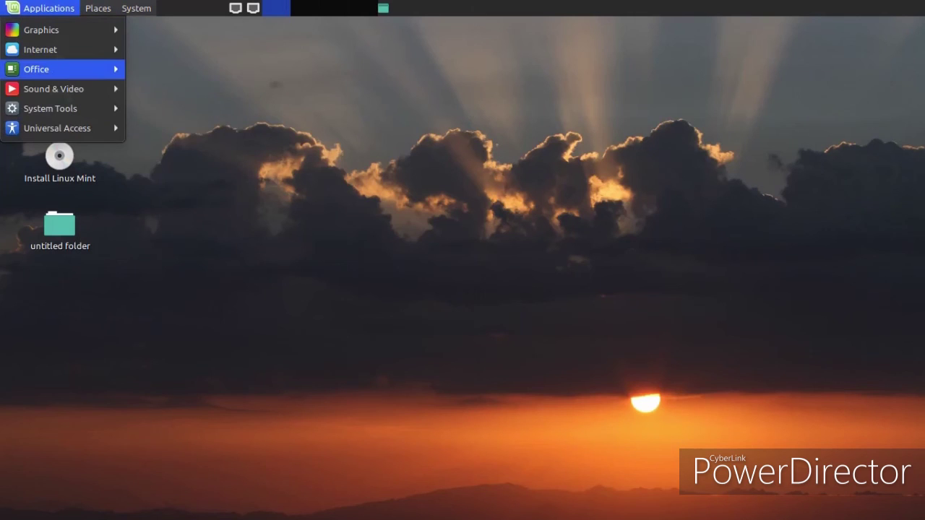
{"action": "mouse_move", "coordinate": [44, 69]}
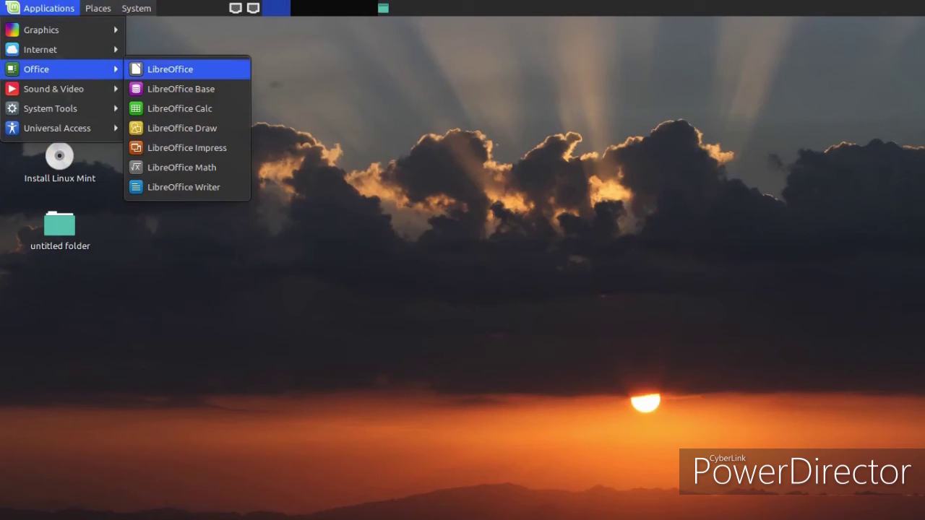
{"action": "left_click", "coordinate": [161, 68]}
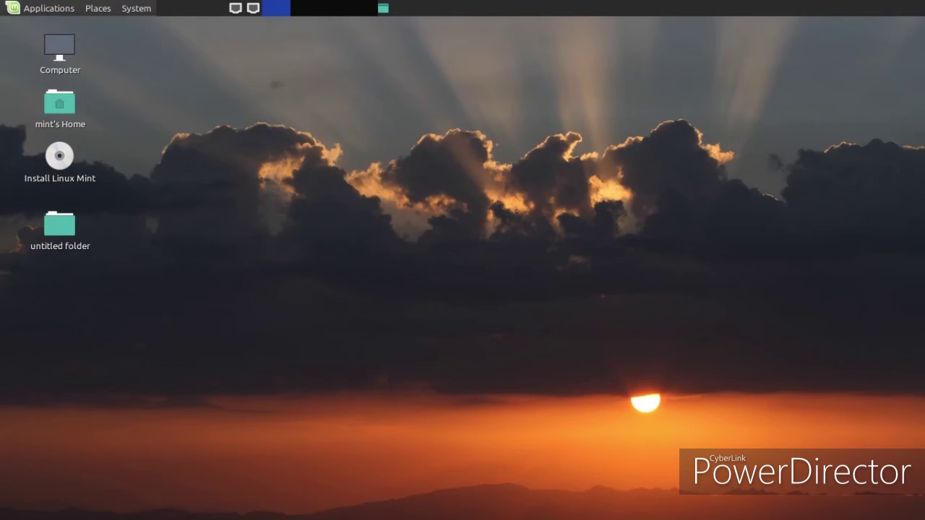
Start the multimedia codecs installer from the Sound & Video category and cancel installing the mint-meta-codecs package.
{"action": "key", "text": "alt+F1"}
{"action": "key", "text": "Down"}
{"action": "key", "text": "Down"}
{"action": "key", "text": "Down"}
{"action": "key", "text": "Right"}
{"action": "key", "text": "Down"}
{"action": "key", "text": "Down"}
{"action": "key", "text": "Down"}
{"action": "key", "text": "Down"}
{"action": "key", "text": "Down"}
{"action": "key", "text": "Left"}
{"action": "key", "text": "Down"}
{"action": "key", "text": "Right"}
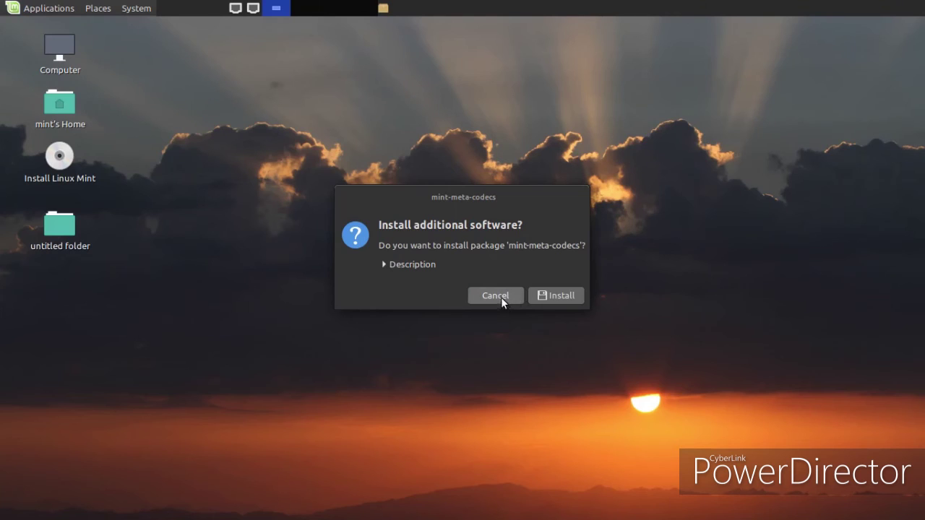
{"action": "left_click", "coordinate": [500, 297]}
Open Power Statistics from the System Tools category to view the processor wakeups, and close it.
{"action": "key", "text": "alt+F1"}
{"action": "key", "text": "Down"}
{"action": "key", "text": "Down"}
{"action": "key", "text": "Down"}
{"action": "key", "text": "Down"}
{"action": "key", "text": "Down"}
{"action": "key", "text": "Right"}
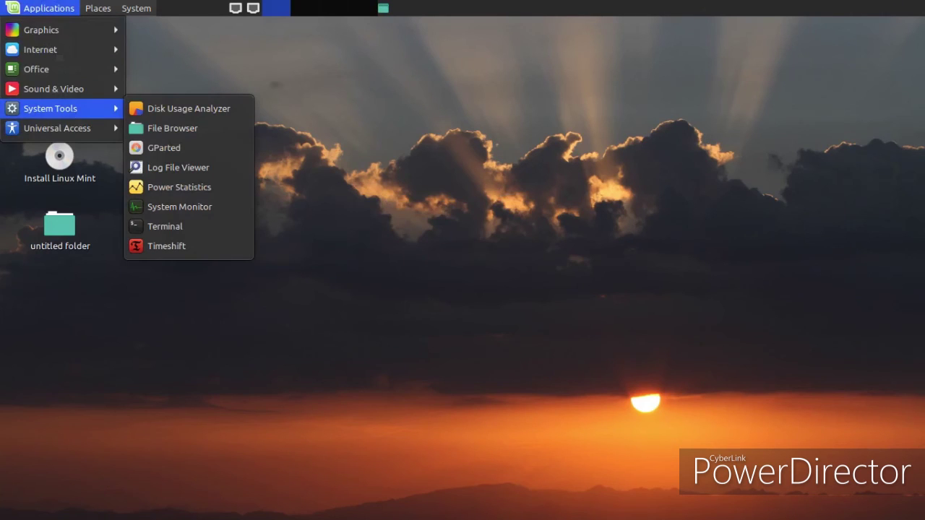
{"action": "key", "text": "Down"}
{"action": "key", "text": "Down"}
{"action": "key", "text": "Down"}
{"action": "key", "text": "Down"}
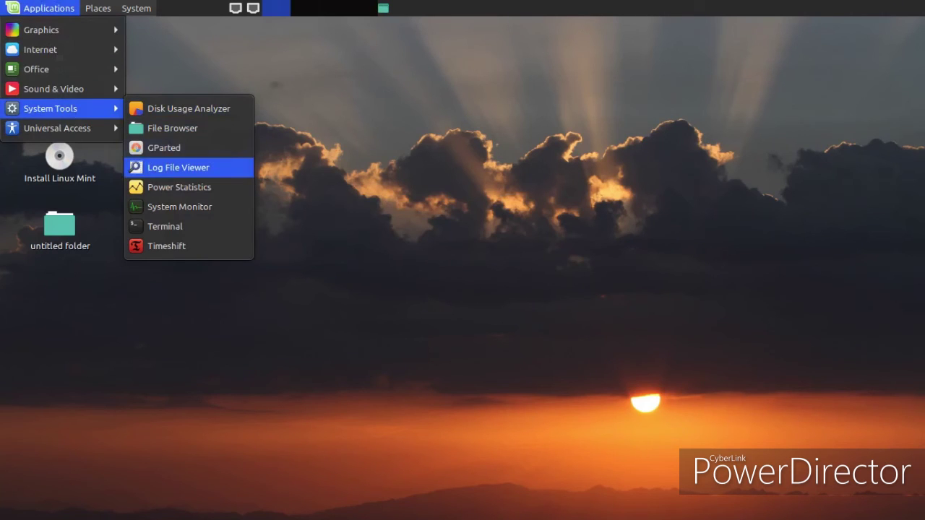
{"action": "key", "text": "Down"}
{"action": "key", "text": "Return"}
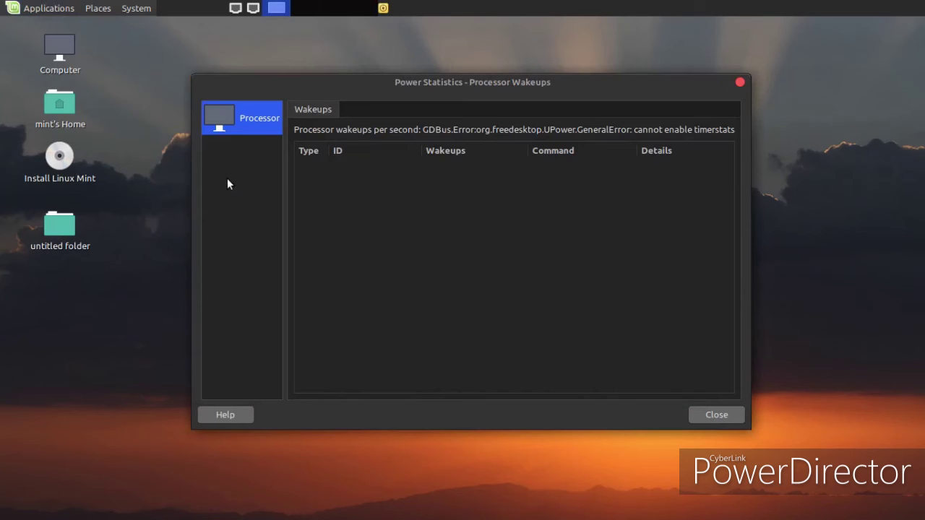
{"action": "key", "text": "Escape"}
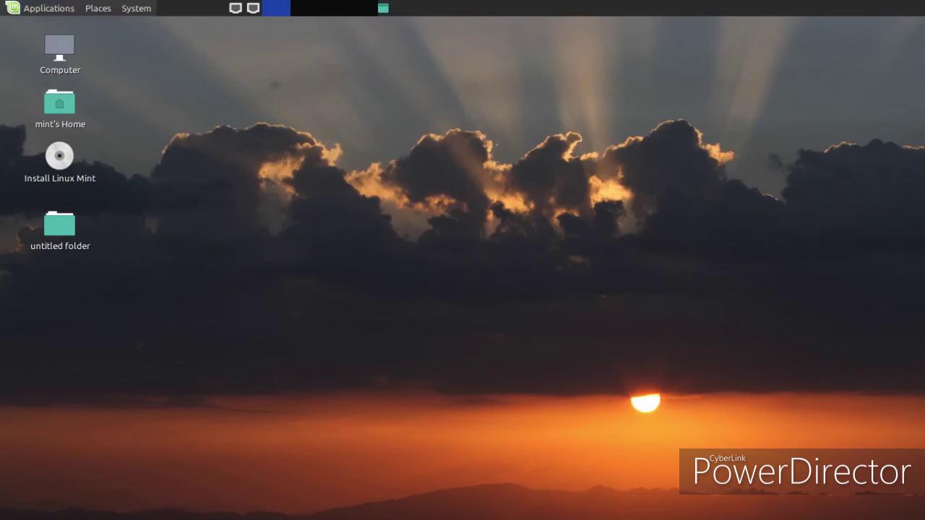
Launch Timeshift from the System Tools category.
{"action": "key", "text": "alt+F1"}
{"action": "key", "text": "Down"}
{"action": "key", "text": "Down"}
{"action": "key", "text": "Up"}
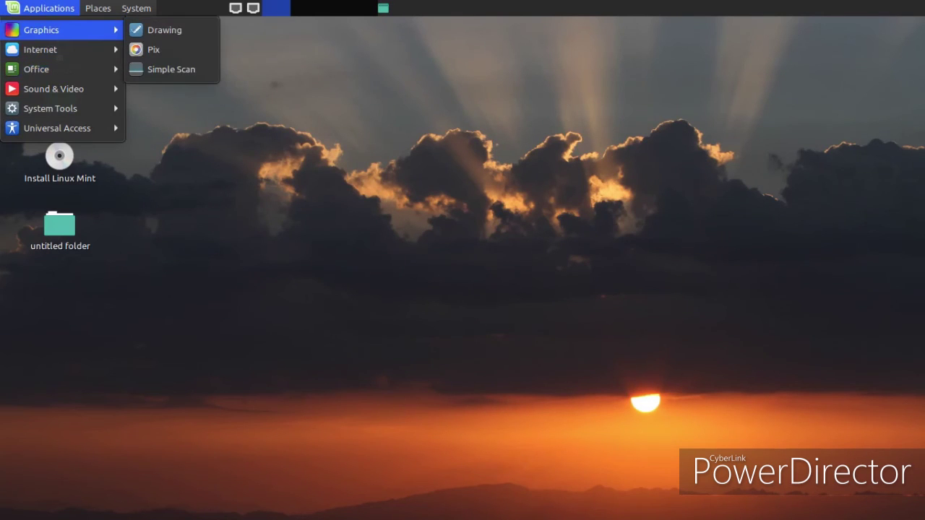
{"action": "key", "text": "Right"}
{"action": "key", "text": "Right"}
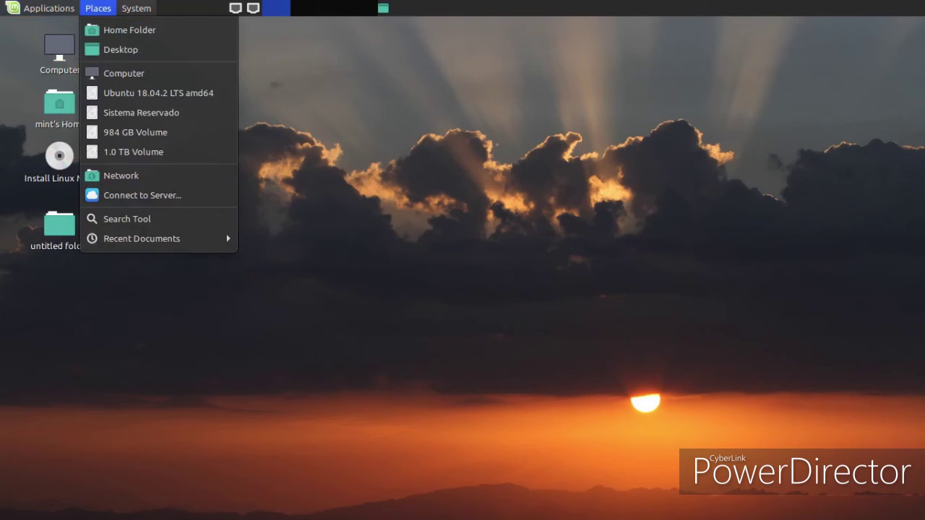
{"action": "key", "text": "Left"}
{"action": "key", "text": "Down"}
{"action": "key", "text": "Down"}
{"action": "key", "text": "Down"}
{"action": "key", "text": "Down"}
{"action": "key", "text": "Down"}
{"action": "key", "text": "Right"}
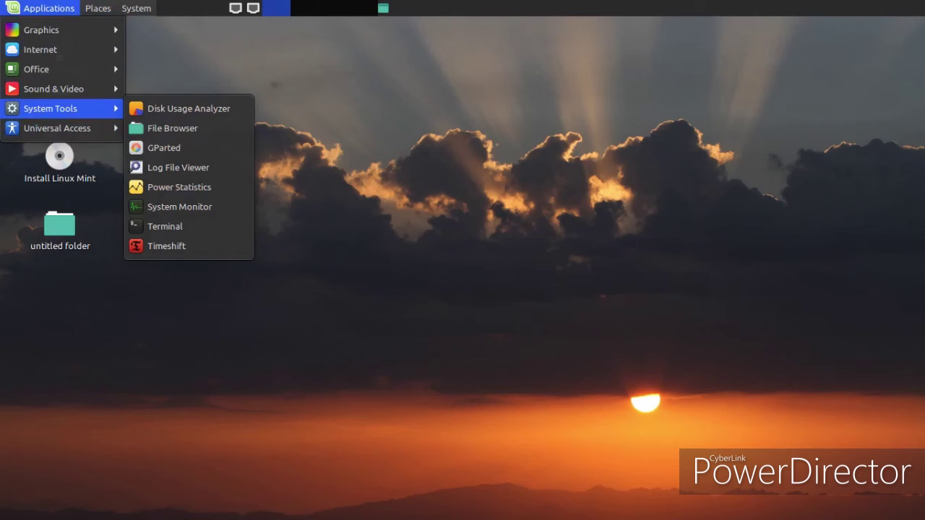
{"action": "key", "text": "Down"}
{"action": "key", "text": "Down"}
{"action": "key", "text": "Down"}
{"action": "key", "text": "Down"}
{"action": "key", "text": "Down"}
{"action": "key", "text": "Down"}
{"action": "key", "text": "Down"}
{"action": "key", "text": "Down"}
{"action": "key", "text": "Return"}
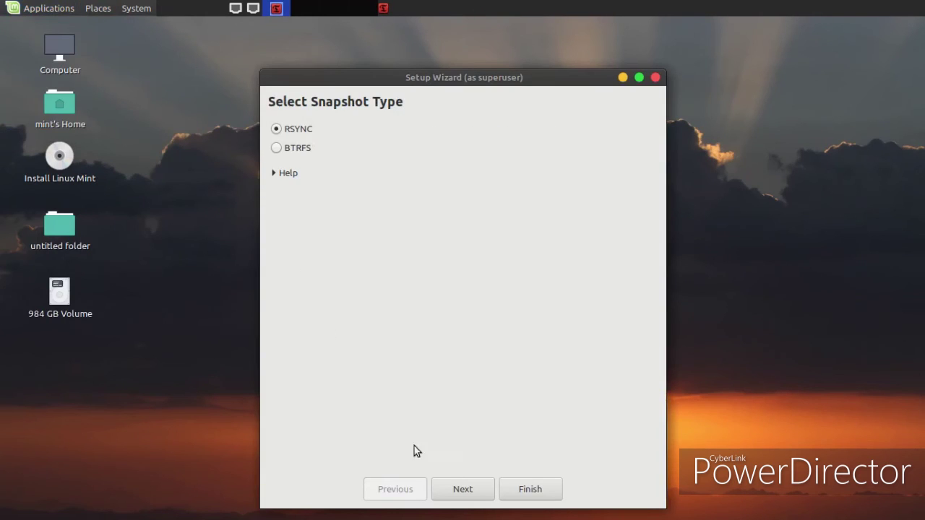
View the snapshot location page of the Timeshift setup wizard with RSYNC selected, and close the wizard and Timeshift.
{"action": "left_click", "coordinate": [462, 494]}
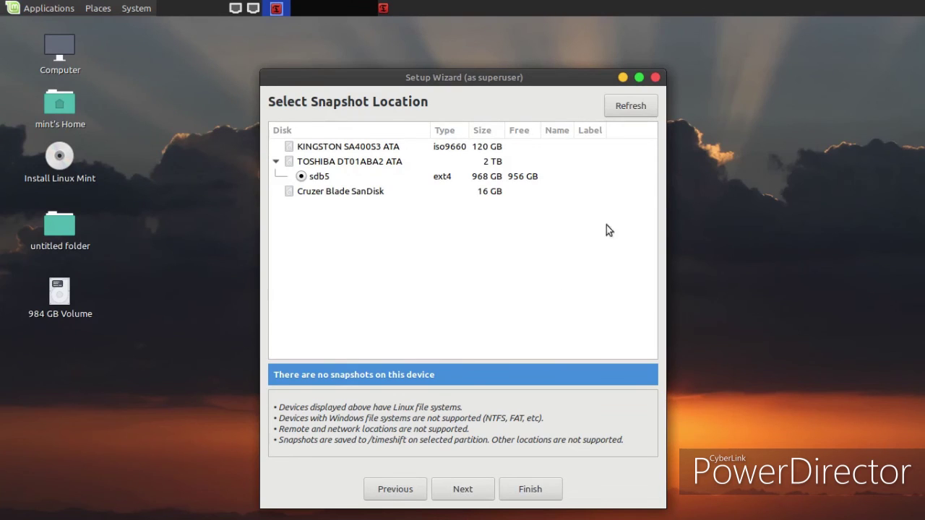
{"action": "left_click", "coordinate": [654, 77]}
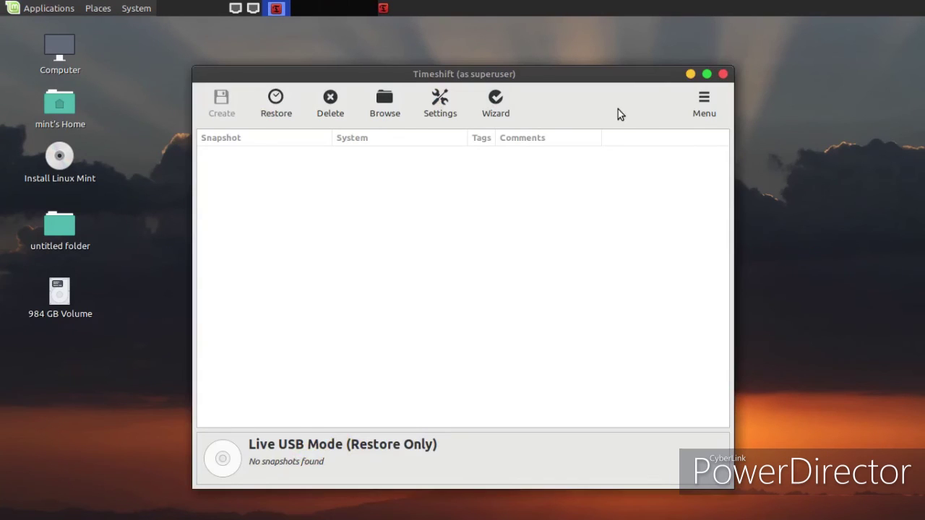
{"action": "left_click", "coordinate": [722, 75]}
Look through the application categories and the Personal and Hardware groups of the system preferences.
{"action": "key", "text": "alt+F1"}
{"action": "key", "text": "Down"}
{"action": "key", "text": "Right"}
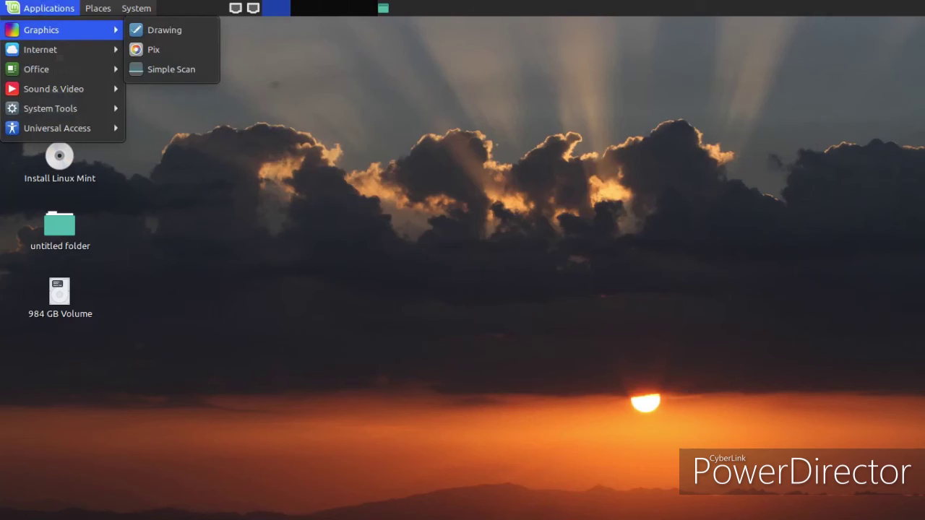
{"action": "key", "text": "Down"}
{"action": "key", "text": "Down"}
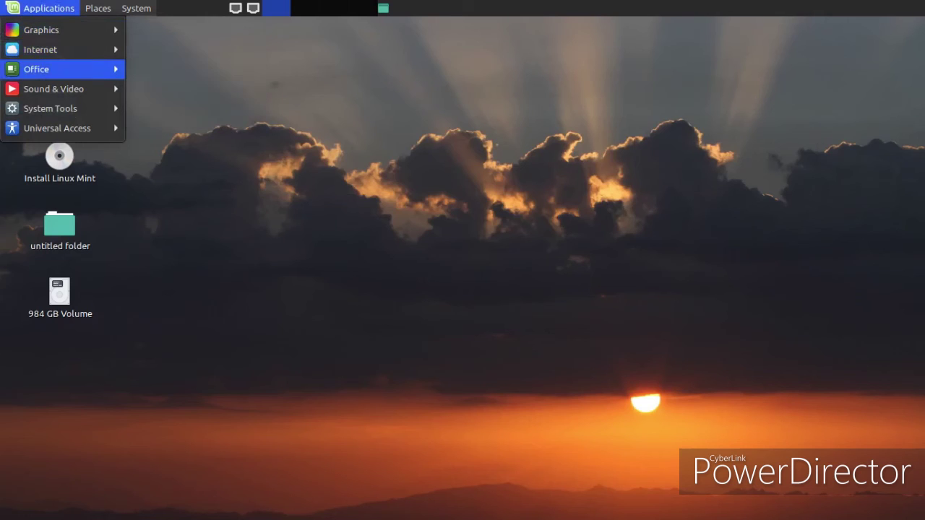
{"action": "key", "text": "Down"}
{"action": "key", "text": "Up"}
{"action": "key", "text": "Up"}
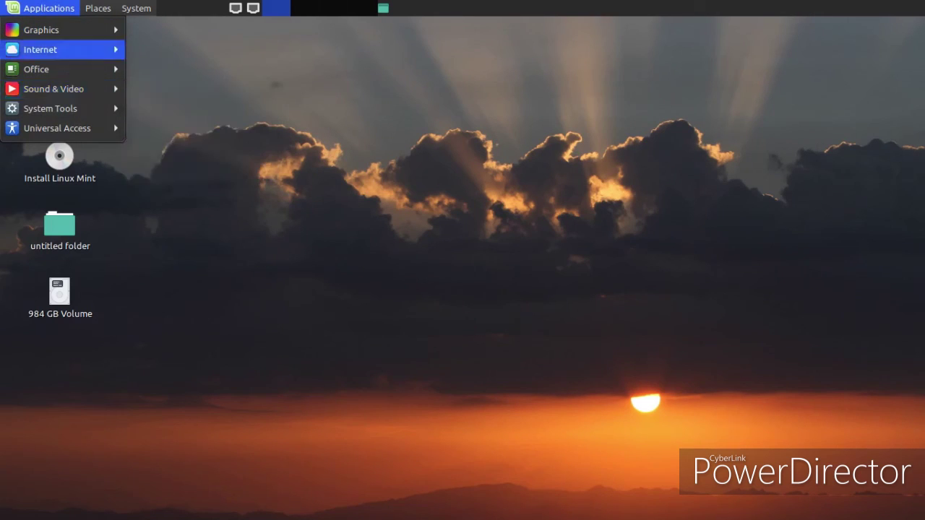
{"action": "key", "text": "Left"}
{"action": "key", "text": "Left"}
{"action": "key", "text": "Right"}
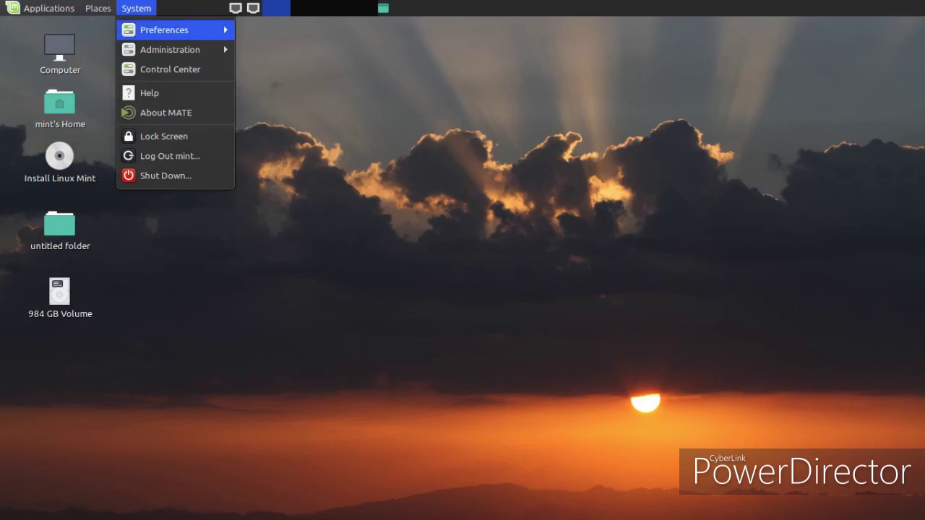
{"action": "key", "text": "Right"}
{"action": "key", "text": "Up"}
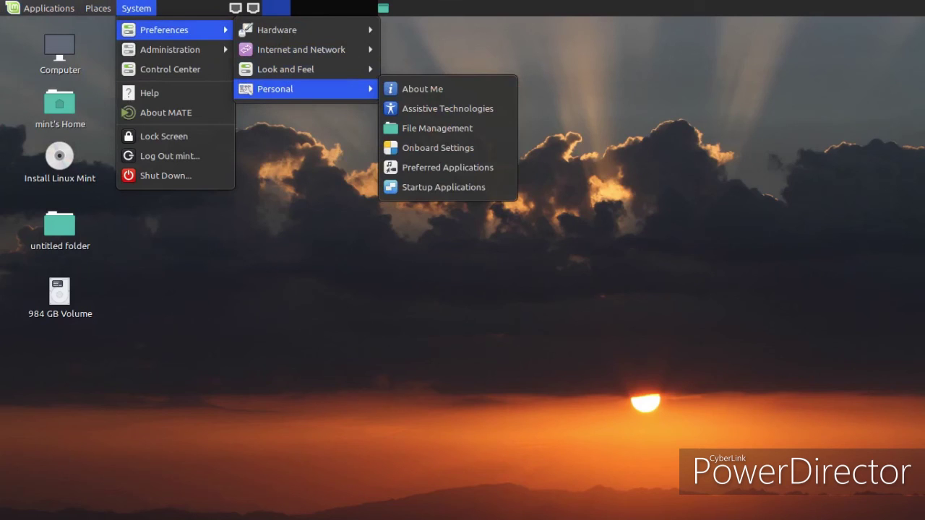
{"action": "key", "text": "Up"}
{"action": "key", "text": "Up"}
{"action": "key", "text": "Up"}
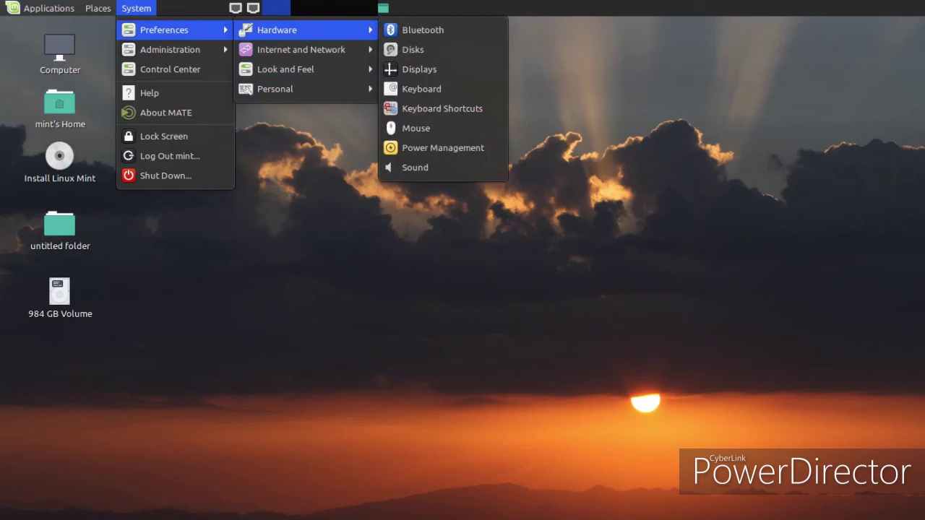
Open the About MATE information to check the desktop environment's version, and close it.
{"action": "key", "text": "Left"}
{"action": "key", "text": "Down"}
{"action": "key", "text": "Down"}
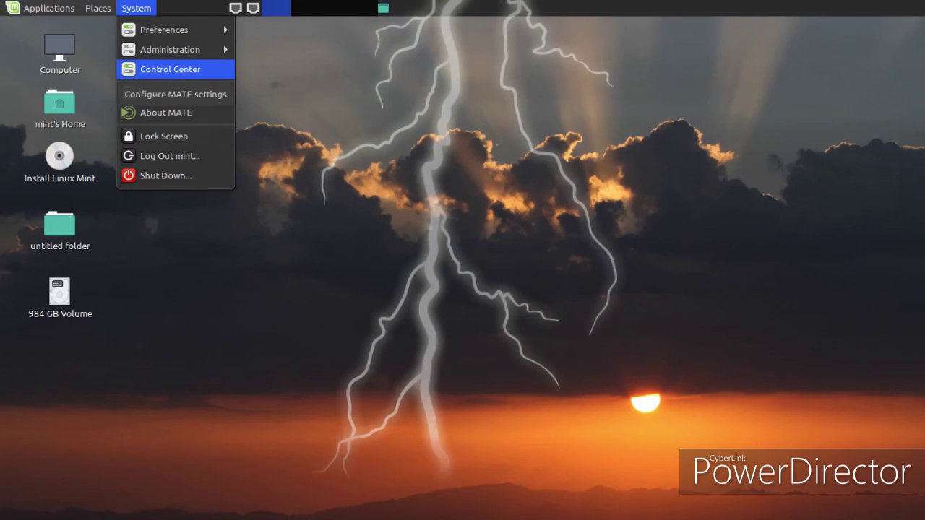
{"action": "key", "text": "Down"}
{"action": "key", "text": "Down"}
{"action": "key", "text": "Return"}
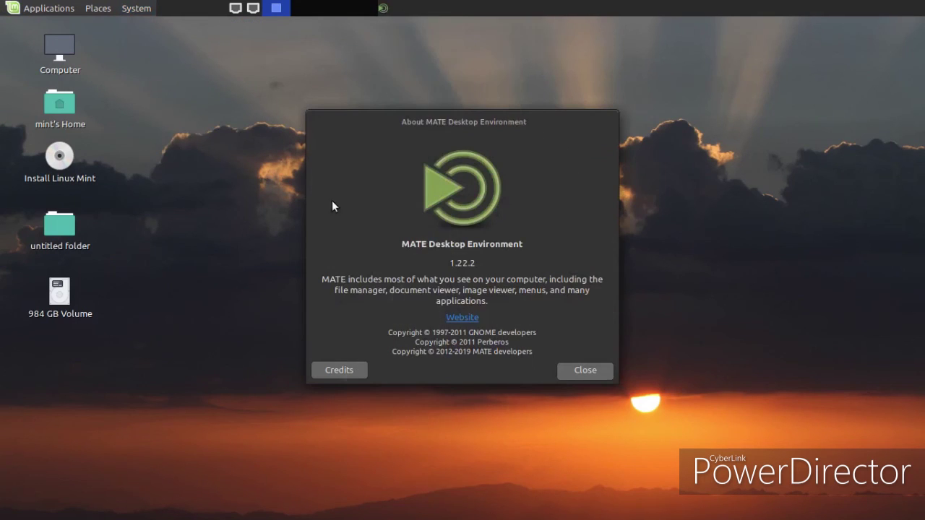
{"action": "left_click", "coordinate": [584, 370]}
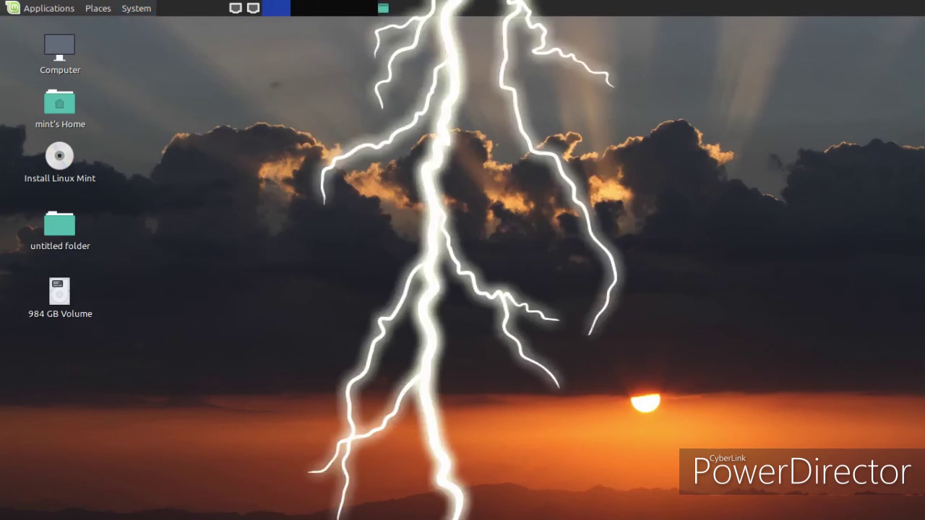
Open a terminal in the Desktop folder and set its Default profile's color palette to the built-in XTerm scheme.
{"action": "right_click", "coordinate": [261, 98]}
{"action": "left_click", "coordinate": [381, 150]}
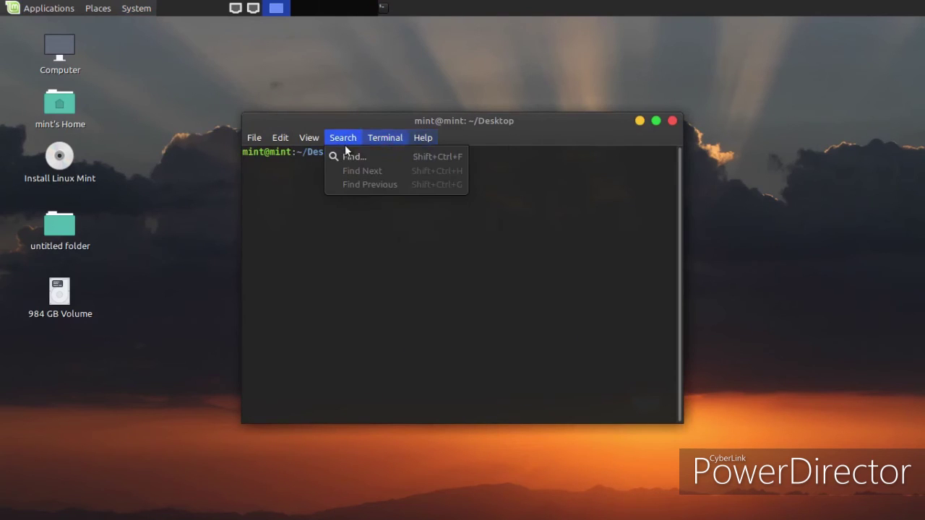
{"action": "mouse_move", "coordinate": [285, 141]}
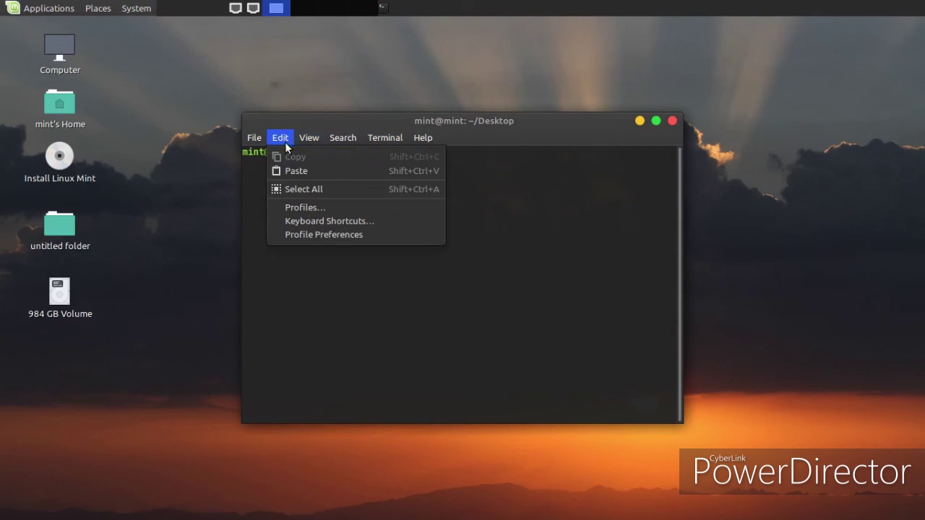
{"action": "left_click", "coordinate": [299, 230]}
{"action": "left_click", "coordinate": [365, 166]}
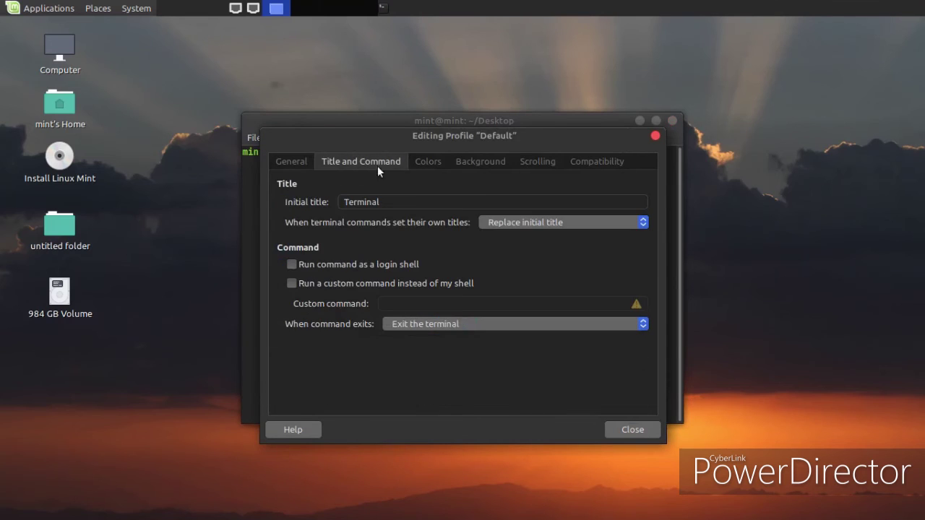
{"action": "left_click", "coordinate": [427, 158]}
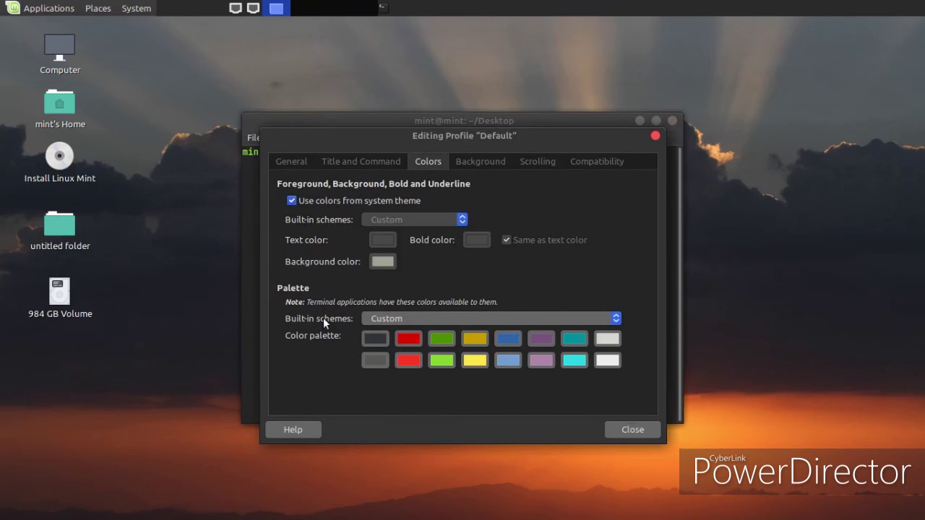
{"action": "left_click", "coordinate": [366, 320]}
{"action": "left_click", "coordinate": [366, 320]}
{"action": "left_click", "coordinate": [378, 318]}
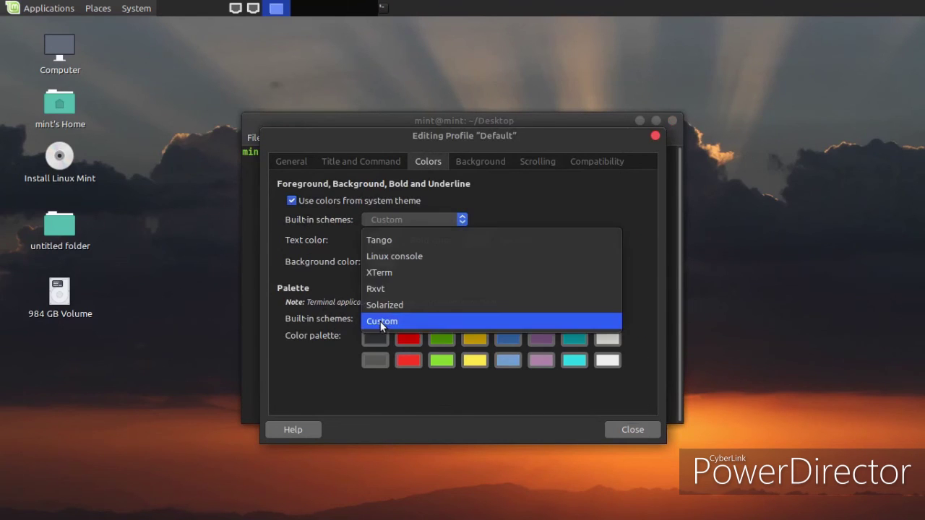
{"action": "left_click", "coordinate": [372, 272]}
{"action": "left_click", "coordinate": [626, 430]}
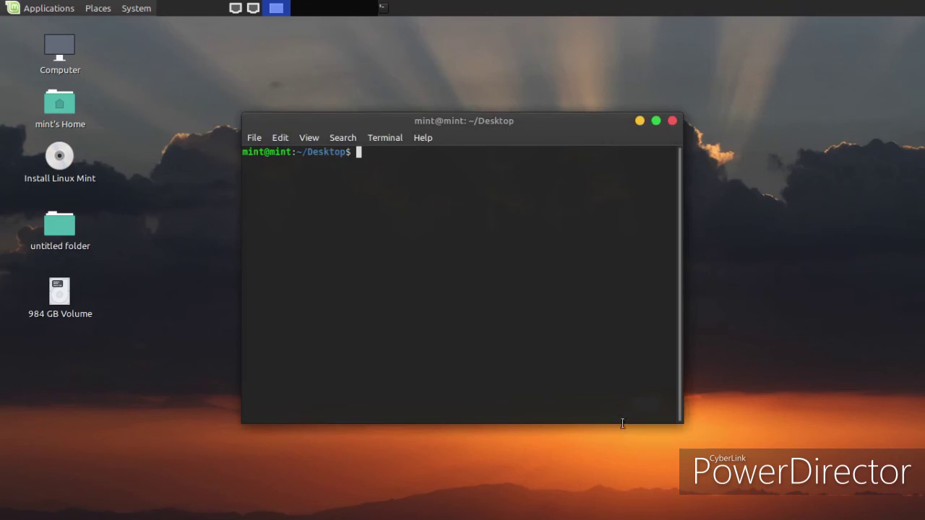
Set the Default terminal profile's background to Background image, close the profile preferences and reposition the terminal window on the desktop.
{"action": "left_click", "coordinate": [343, 137]}
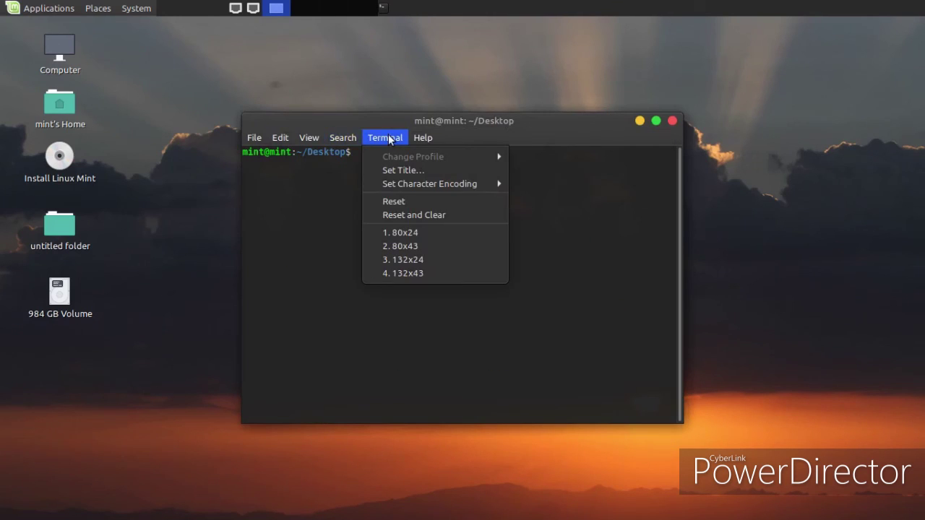
{"action": "mouse_move", "coordinate": [289, 134]}
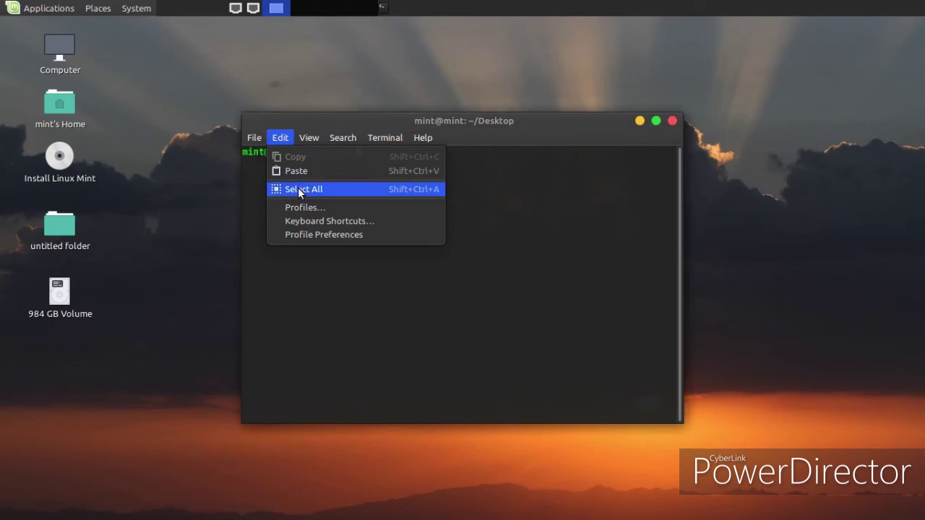
{"action": "left_click", "coordinate": [306, 234]}
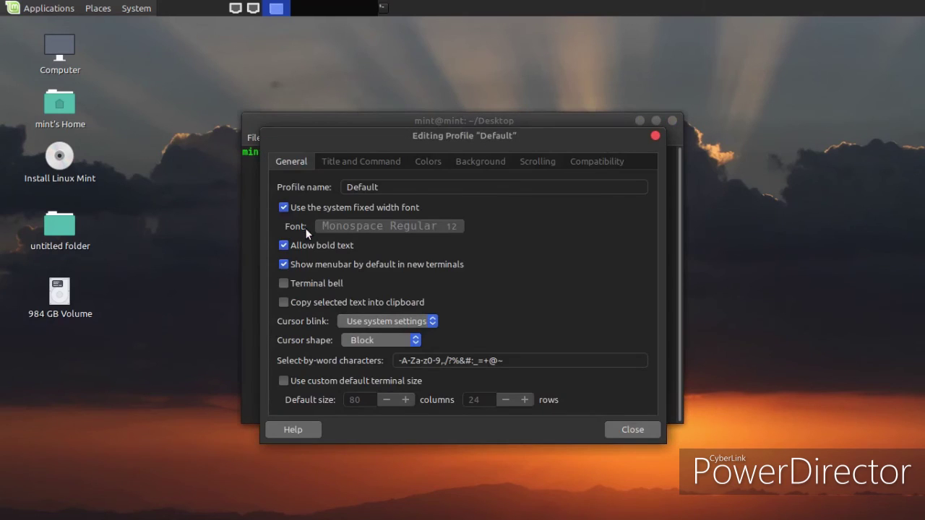
{"action": "left_click", "coordinate": [473, 160]}
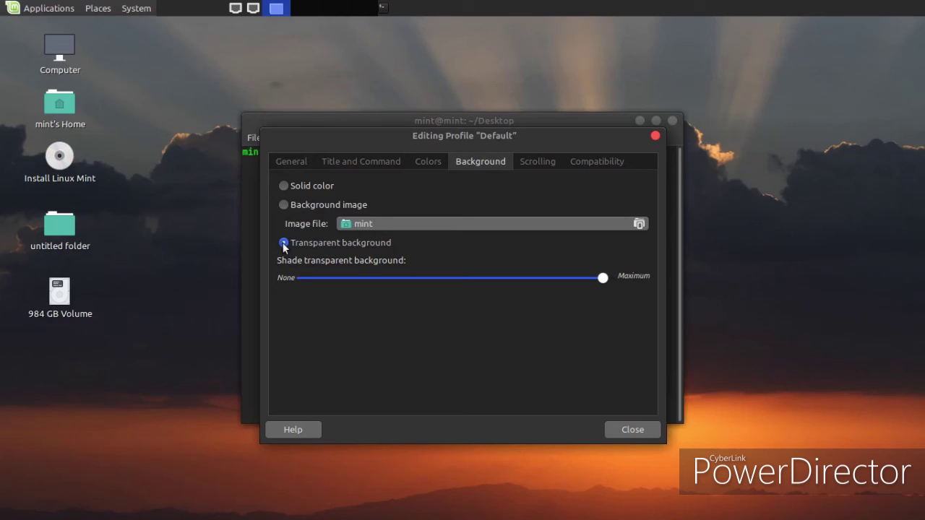
{"action": "left_click", "coordinate": [283, 205]}
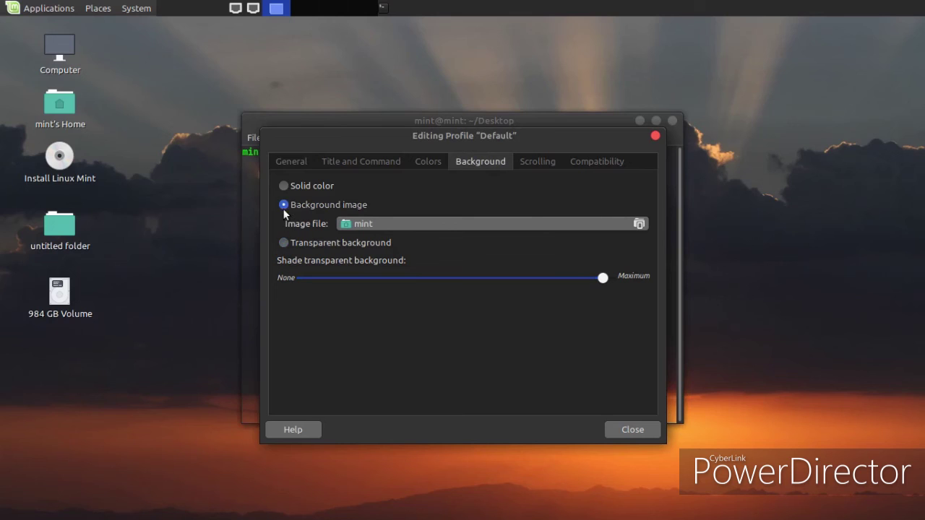
{"action": "left_click", "coordinate": [605, 429]}
{"action": "left_click_drag", "start_coordinate": [382, 120], "coordinate": [352, 86]}
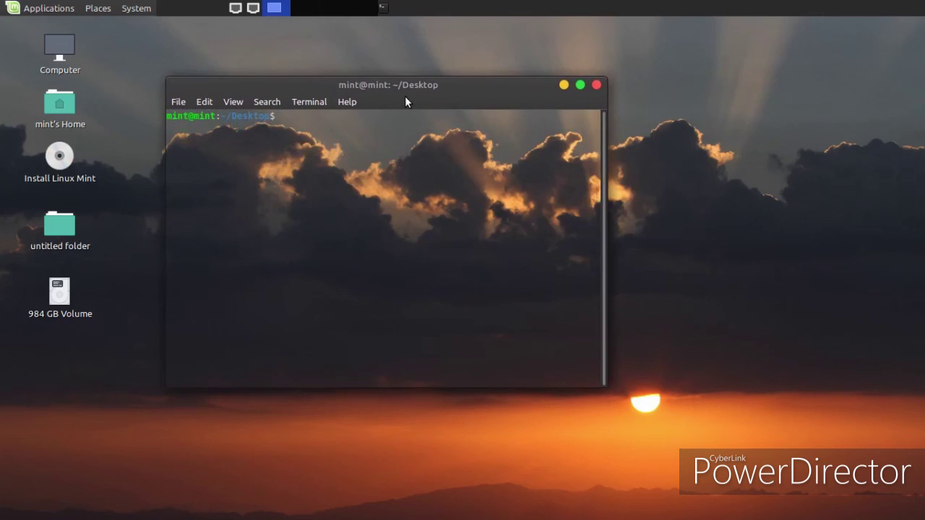
Run the help command in the terminal to list the shell's built-in commands, and close the terminal.
{"action": "type", "text": "help"}
{"action": "key", "text": "Return"}
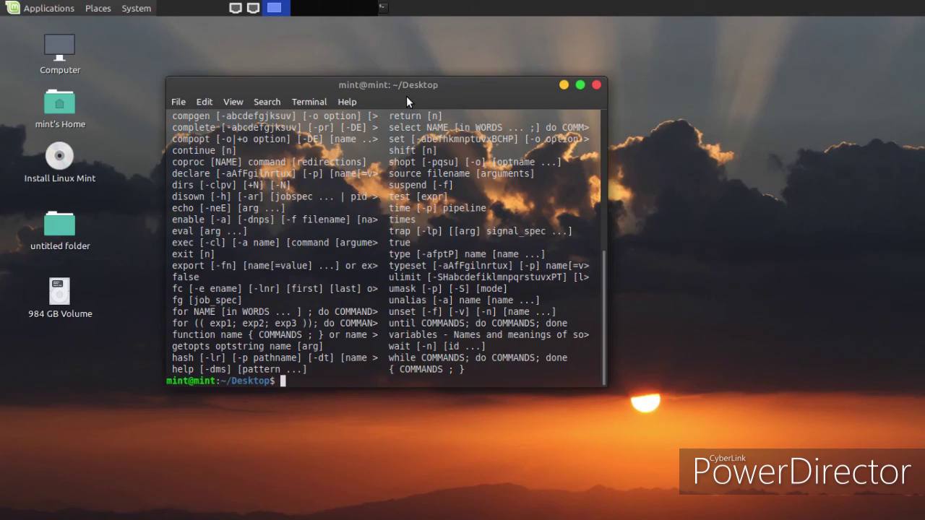
{"action": "left_click", "coordinate": [597, 85]}
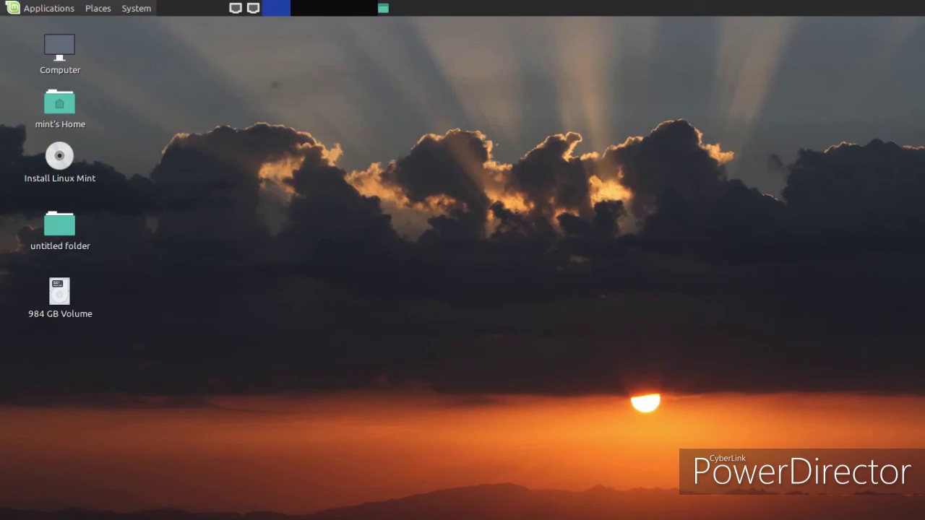
Open Synaptic Package Manager from the Control Center and search package descriptions and names for cairo.
{"action": "key", "text": "alt+F1"}
{"action": "key", "text": "Right"}
{"action": "key", "text": "Right"}
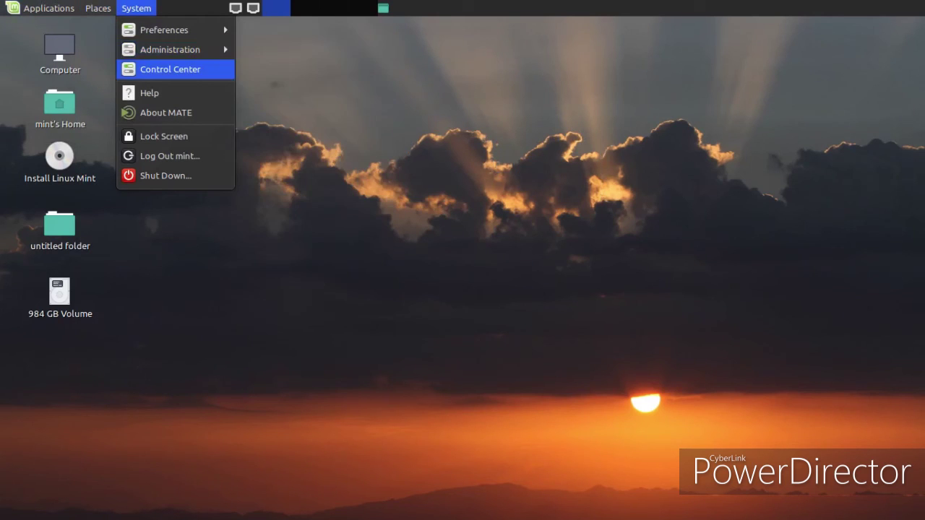
{"action": "left_click", "coordinate": [150, 73]}
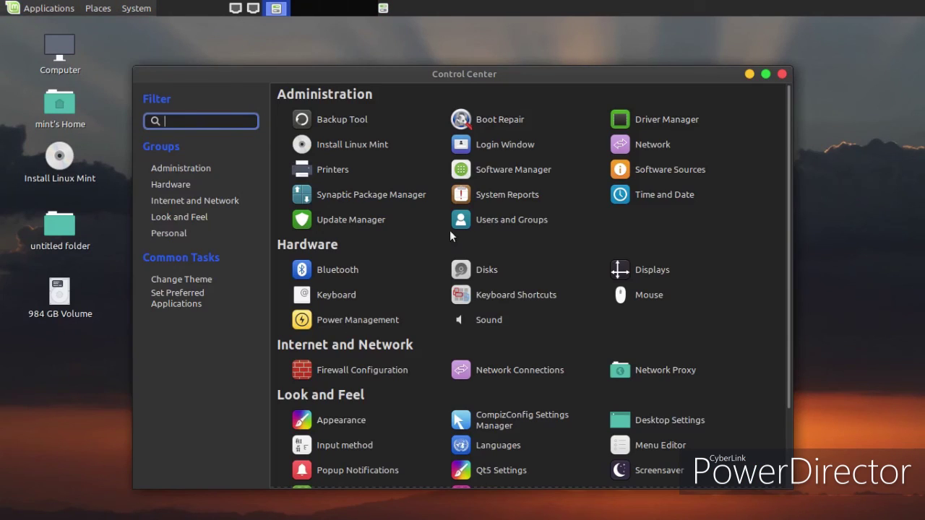
{"action": "left_click", "coordinate": [364, 200]}
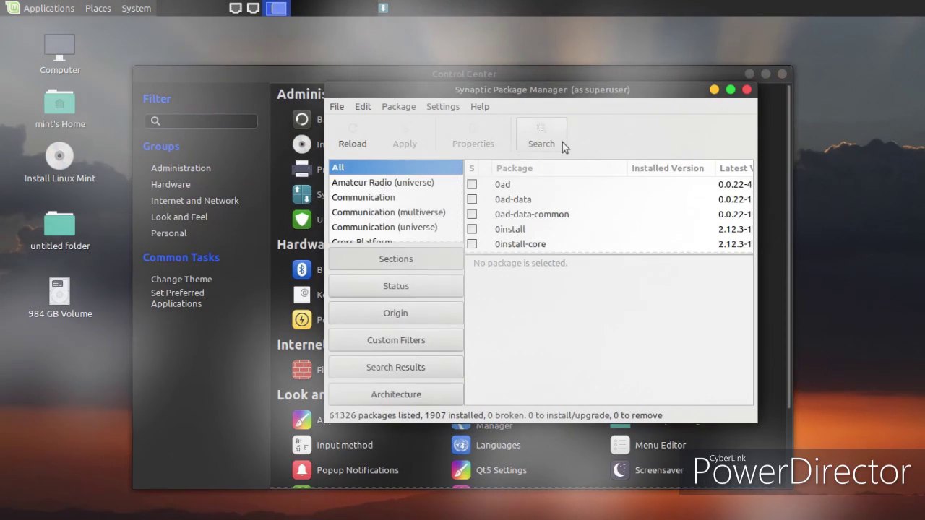
{"action": "left_click", "coordinate": [562, 140]}
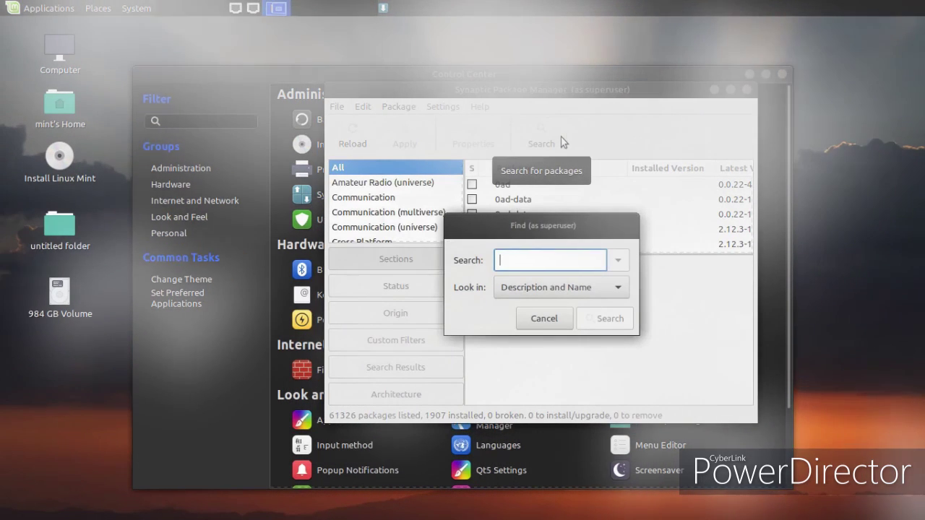
{"action": "type", "text": "samba"}
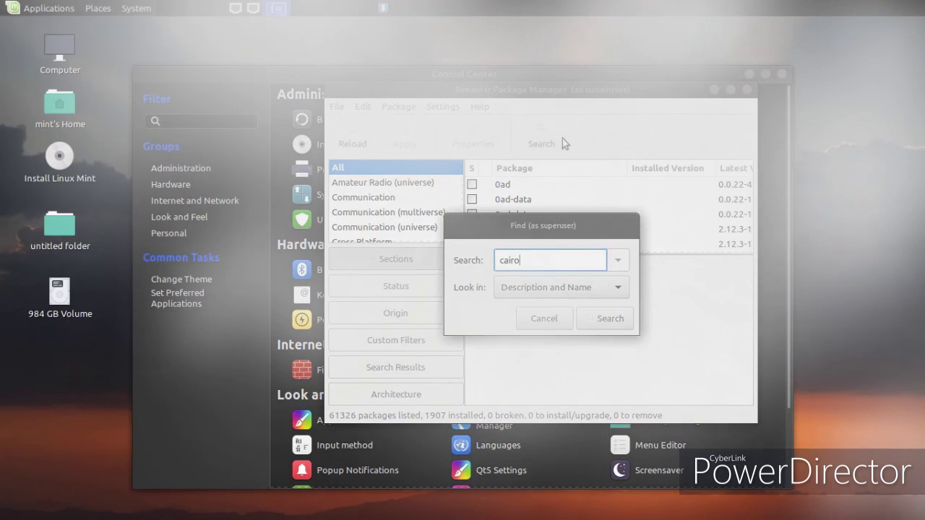
{"action": "key", "text": "Return"}
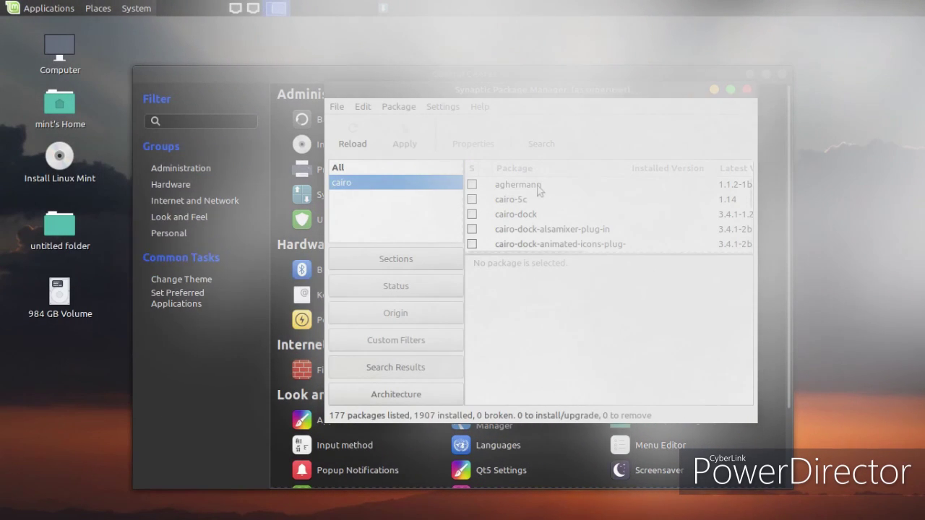
Look through the cairo search results, and close Synaptic Package Manager and the Control Center.
{"action": "scroll", "coordinate": [538, 196], "scroll_direction": "down", "scroll_amount": 5}
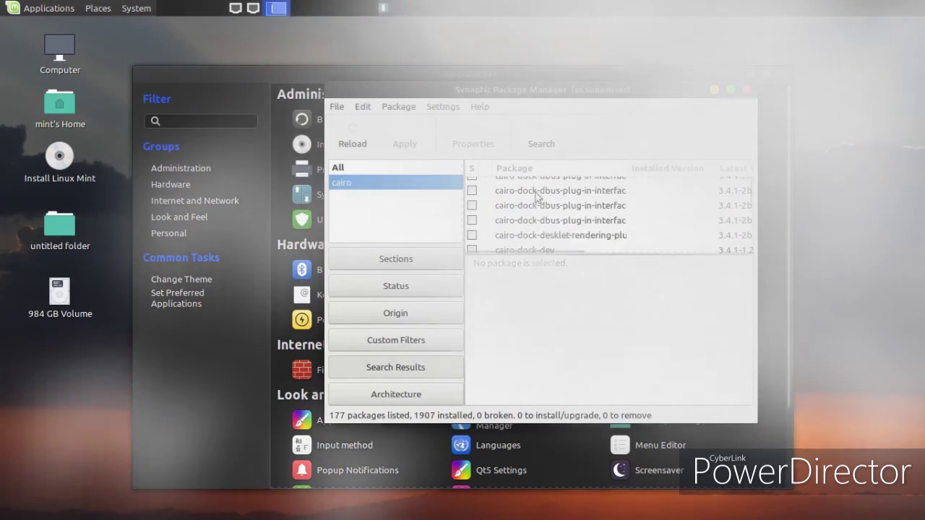
{"action": "scroll", "coordinate": [532, 199], "scroll_direction": "down", "scroll_amount": 10}
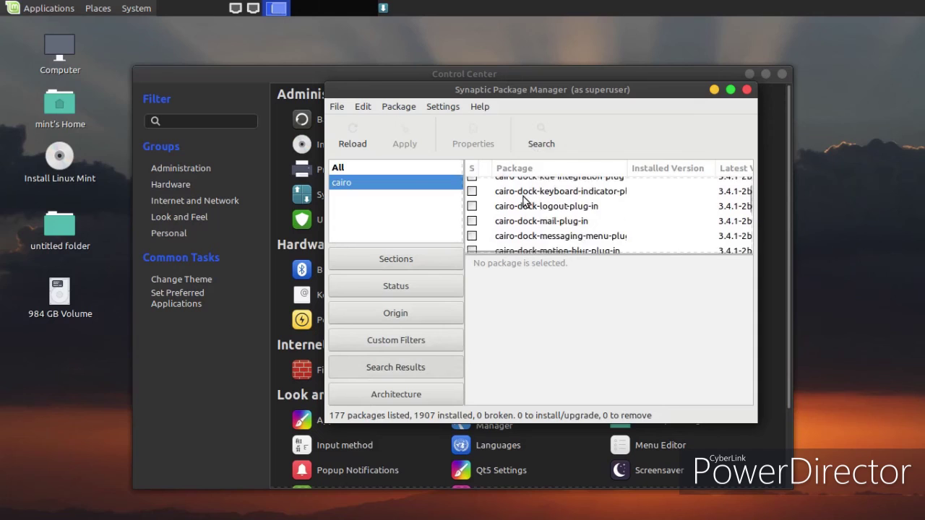
{"action": "scroll", "coordinate": [525, 205], "scroll_direction": "down", "scroll_amount": 10}
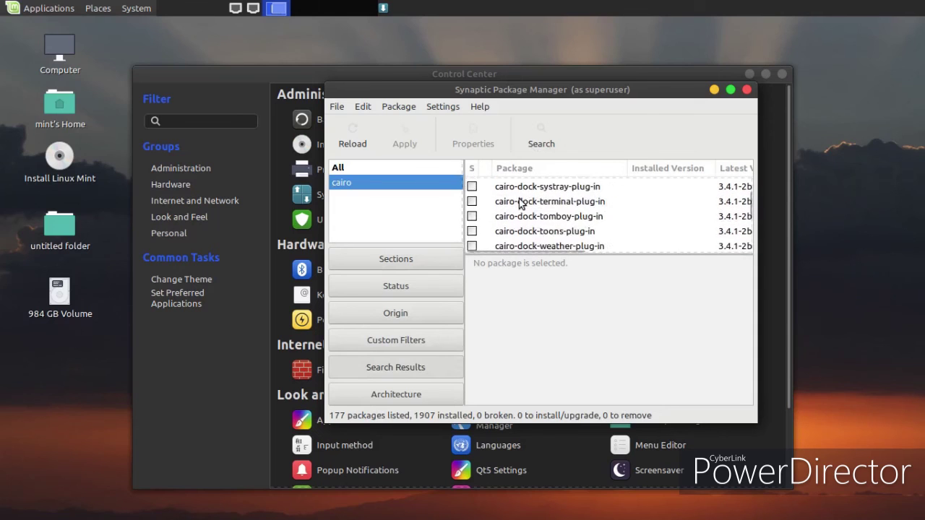
{"action": "scroll", "coordinate": [519, 202], "scroll_direction": "down", "scroll_amount": 3}
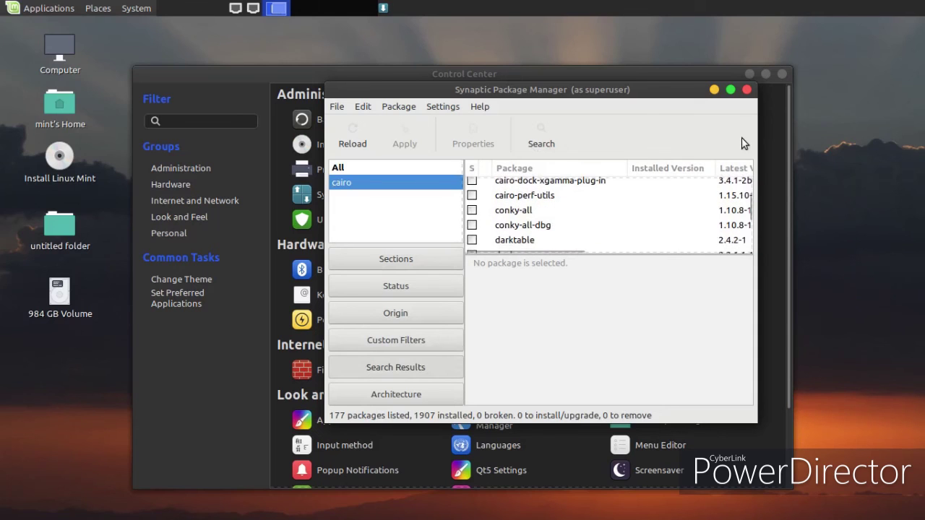
{"action": "left_click", "coordinate": [747, 91]}
{"action": "left_click", "coordinate": [782, 74]}
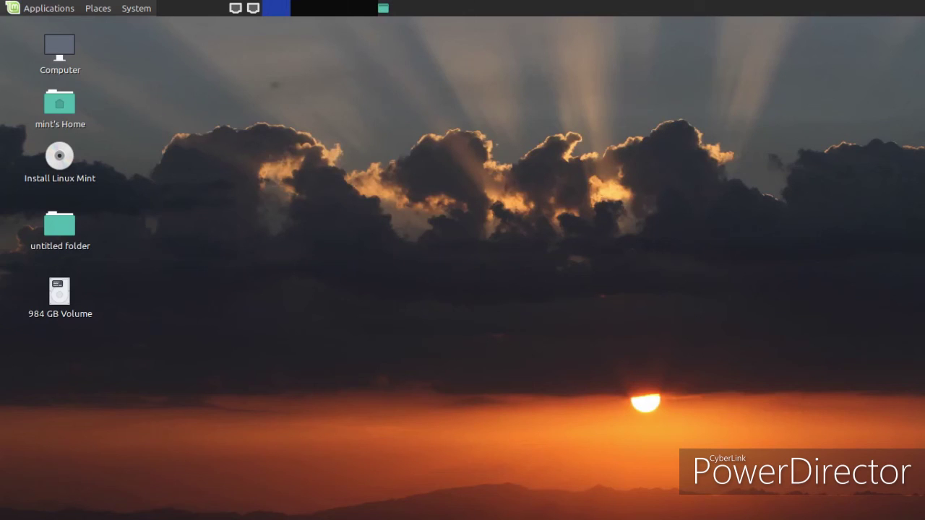
Launch vokoscreen from the Sound & Video applications.
{"action": "left_click", "coordinate": [48, 8]}
{"action": "mouse_move", "coordinate": [54, 89]}
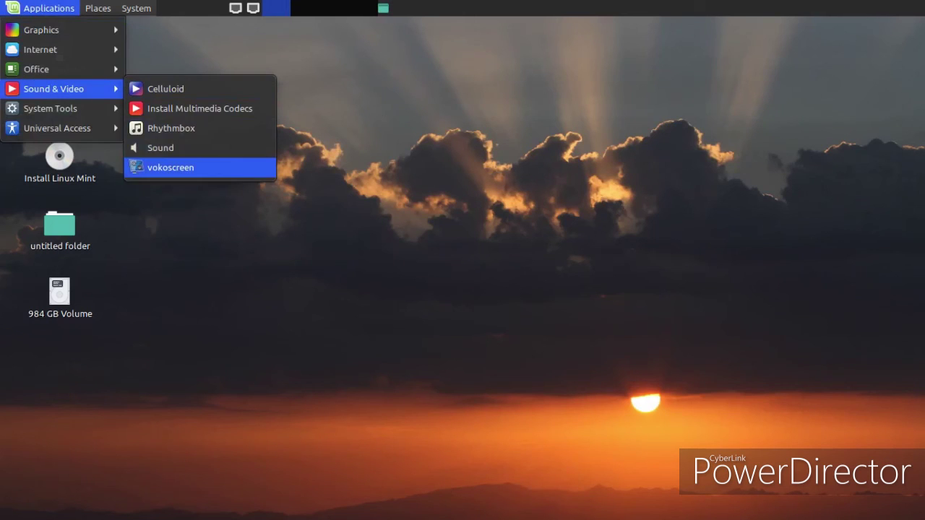
{"action": "left_click", "coordinate": [169, 174]}
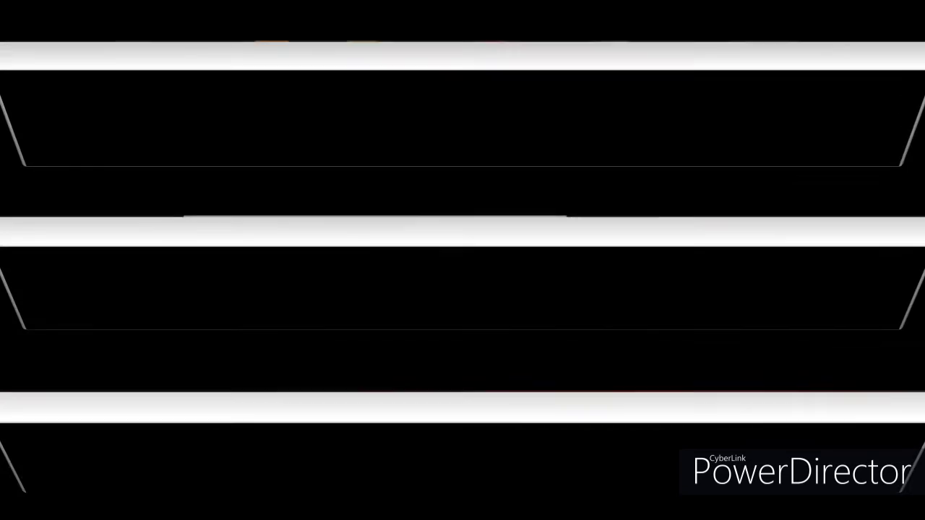